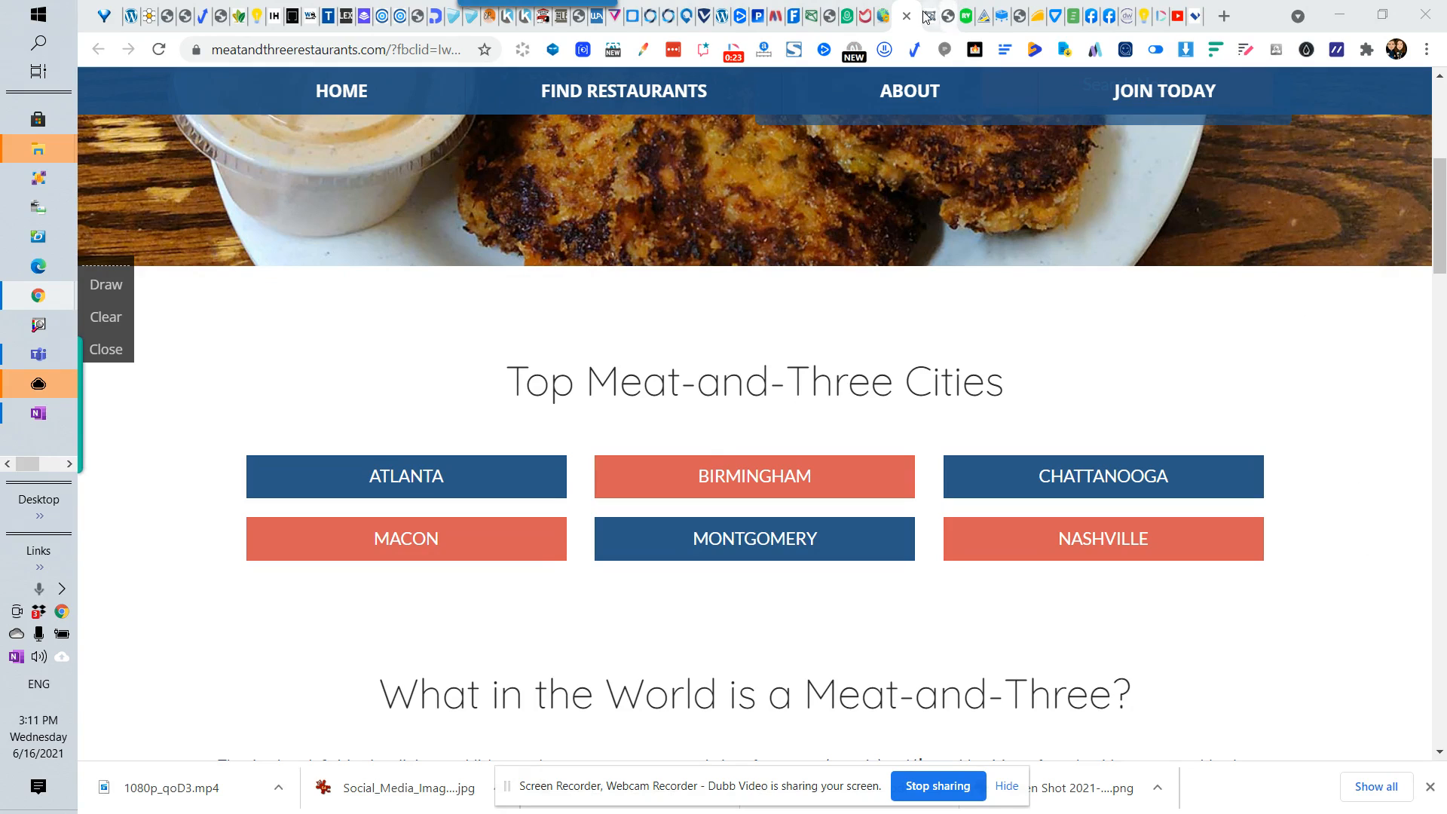
Step: Switch to the DirectoryToolkit design settings and expand the homepage's Select Content to Display under Enable Additional Sections
{"action": "left_click", "coordinate": [884, 17]}
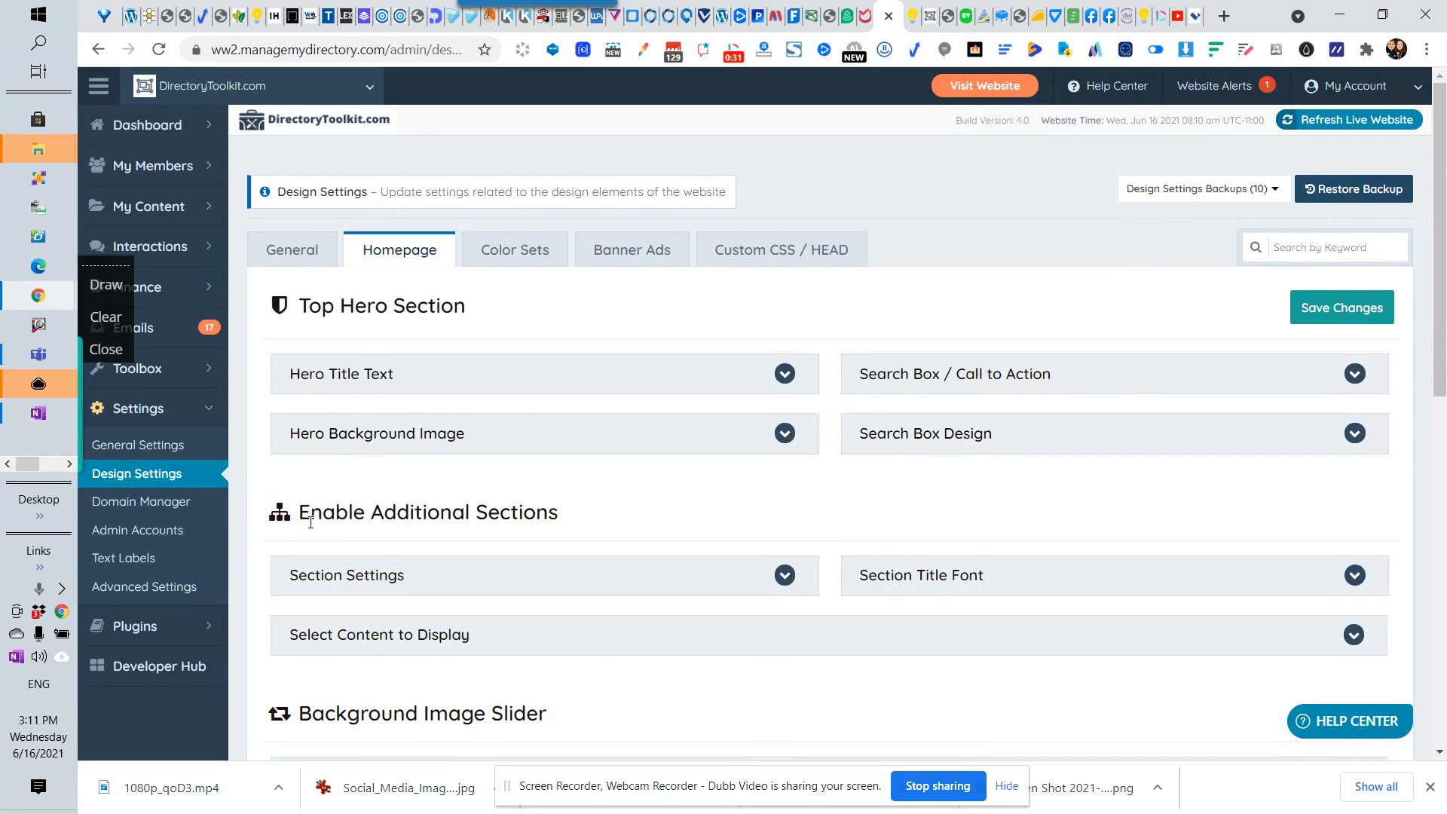
{"action": "left_click_drag", "start_coordinate": [311, 523], "coordinate": [556, 515]}
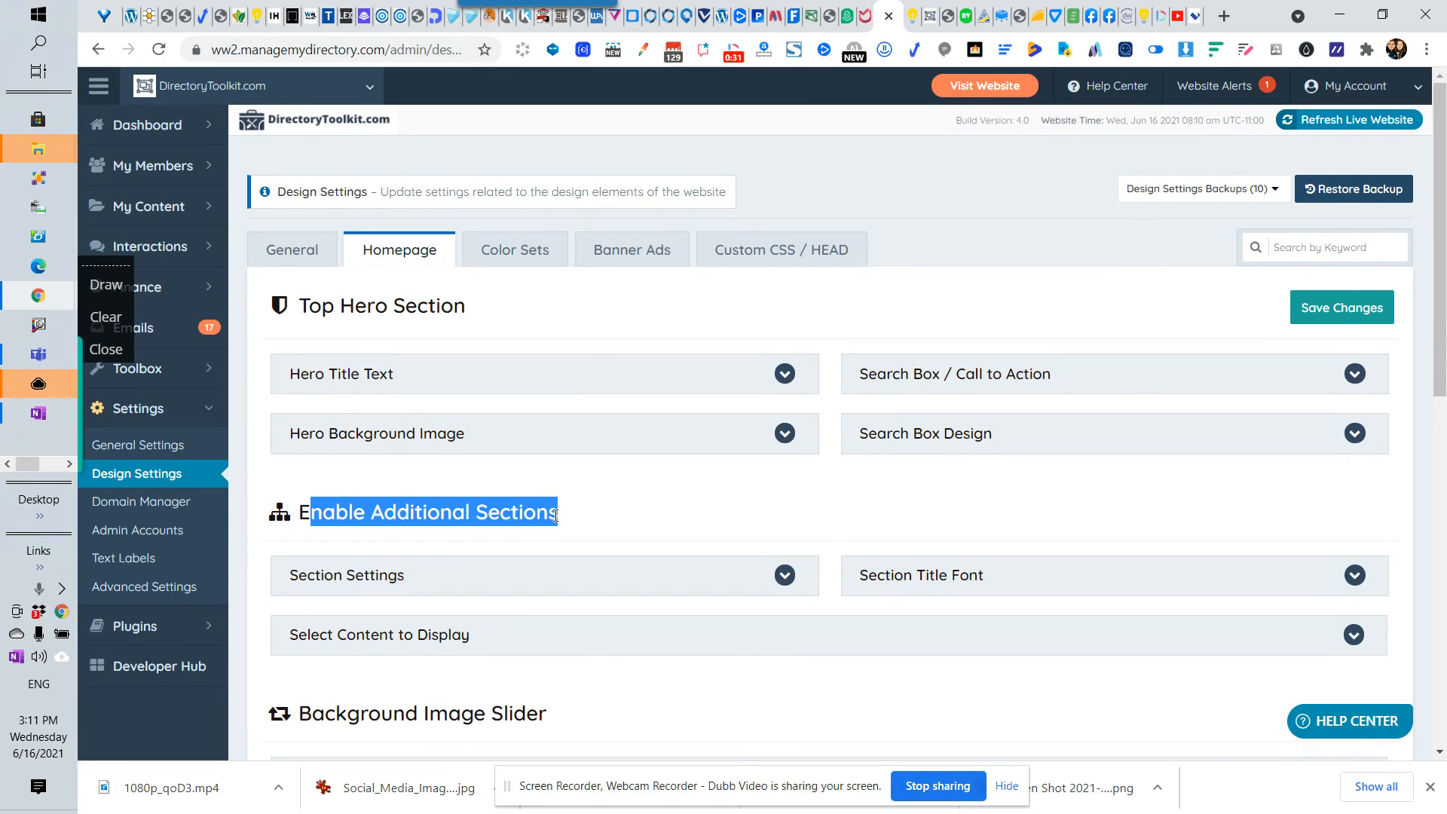
{"action": "scroll", "coordinate": [555, 515], "scroll_direction": "down", "scroll_amount": 1}
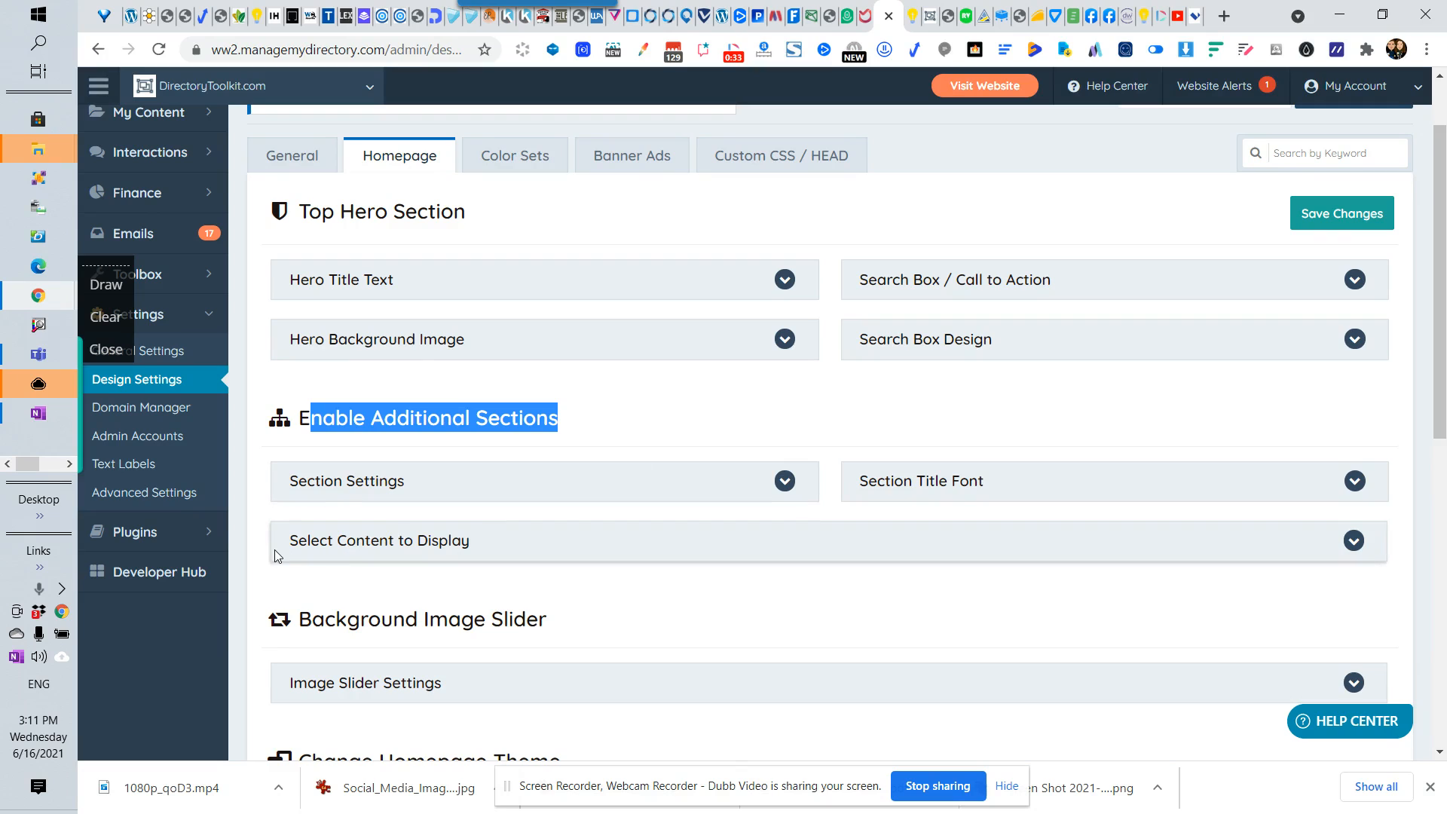
{"action": "left_click", "coordinate": [379, 551]}
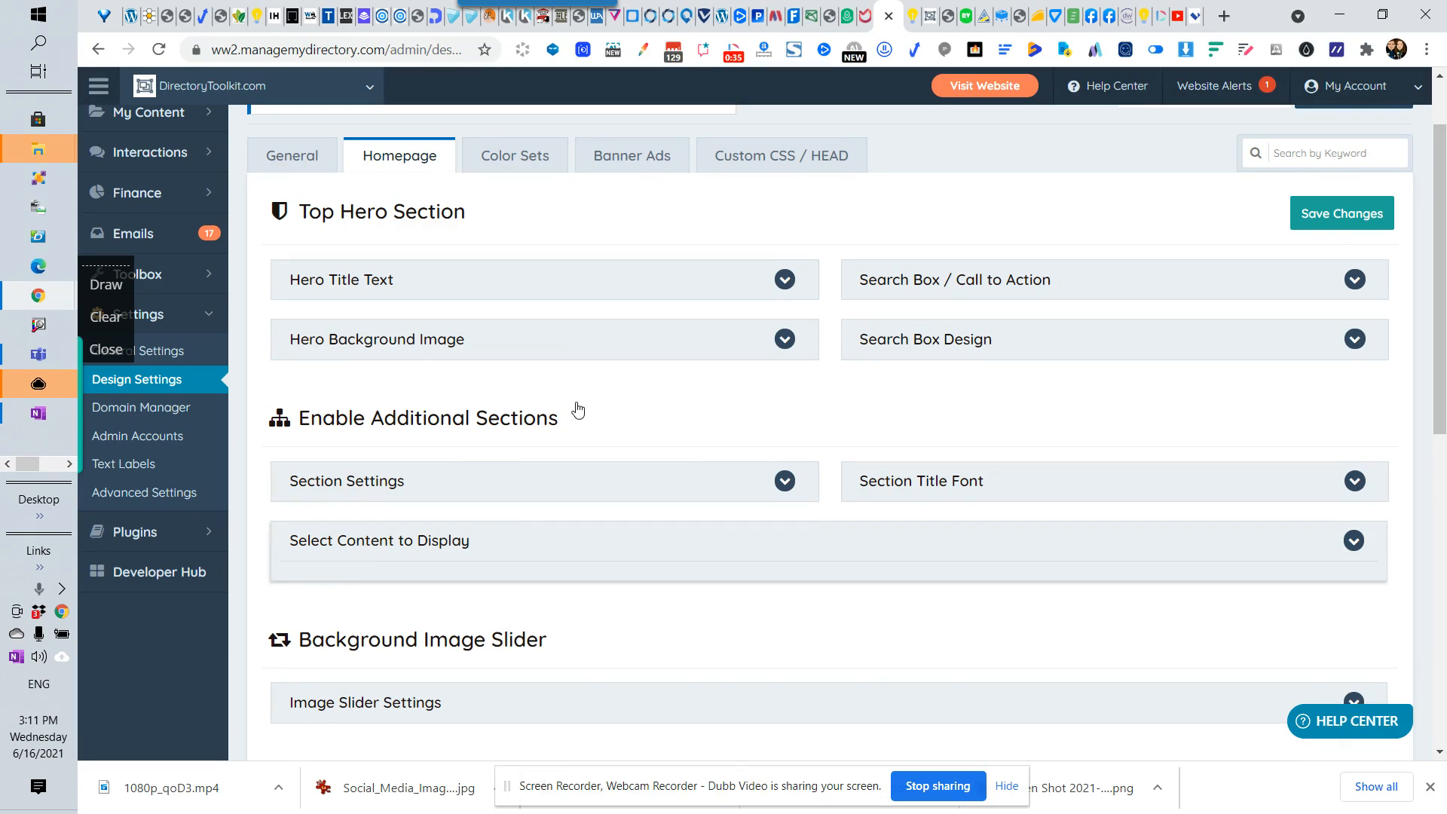
Step: Examine which content type is assigned to each homepage section, particularly Custom Homepage Content in Section 9
{"action": "scroll", "coordinate": [656, 369], "scroll_direction": "down", "scroll_amount": 2}
{"action": "scroll", "coordinate": [632, 377], "scroll_direction": "down", "scroll_amount": 1}
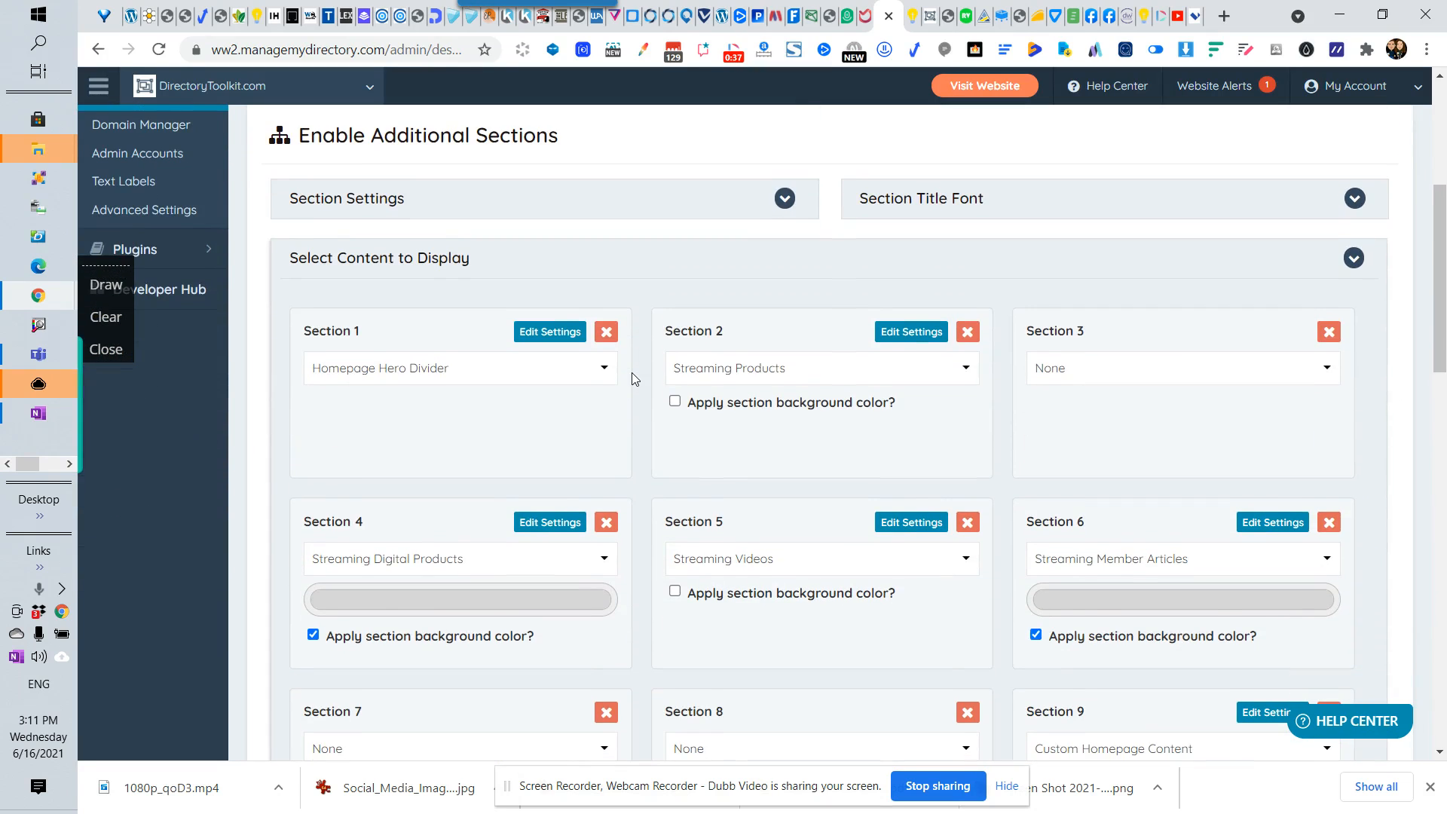
{"action": "scroll", "coordinate": [632, 372], "scroll_direction": "down", "scroll_amount": 1}
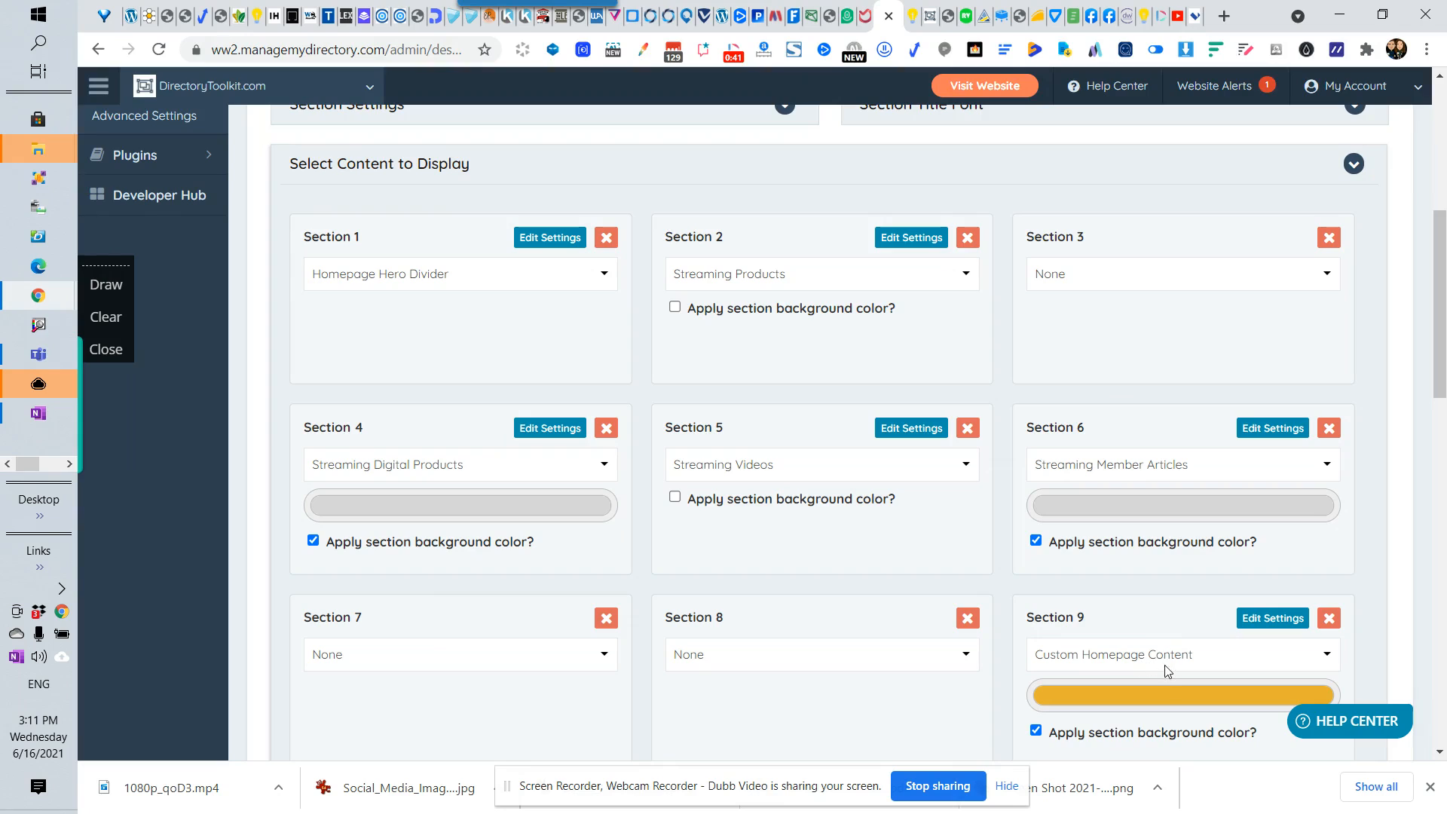
{"action": "scroll", "coordinate": [1187, 659], "scroll_direction": "down", "scroll_amount": 1}
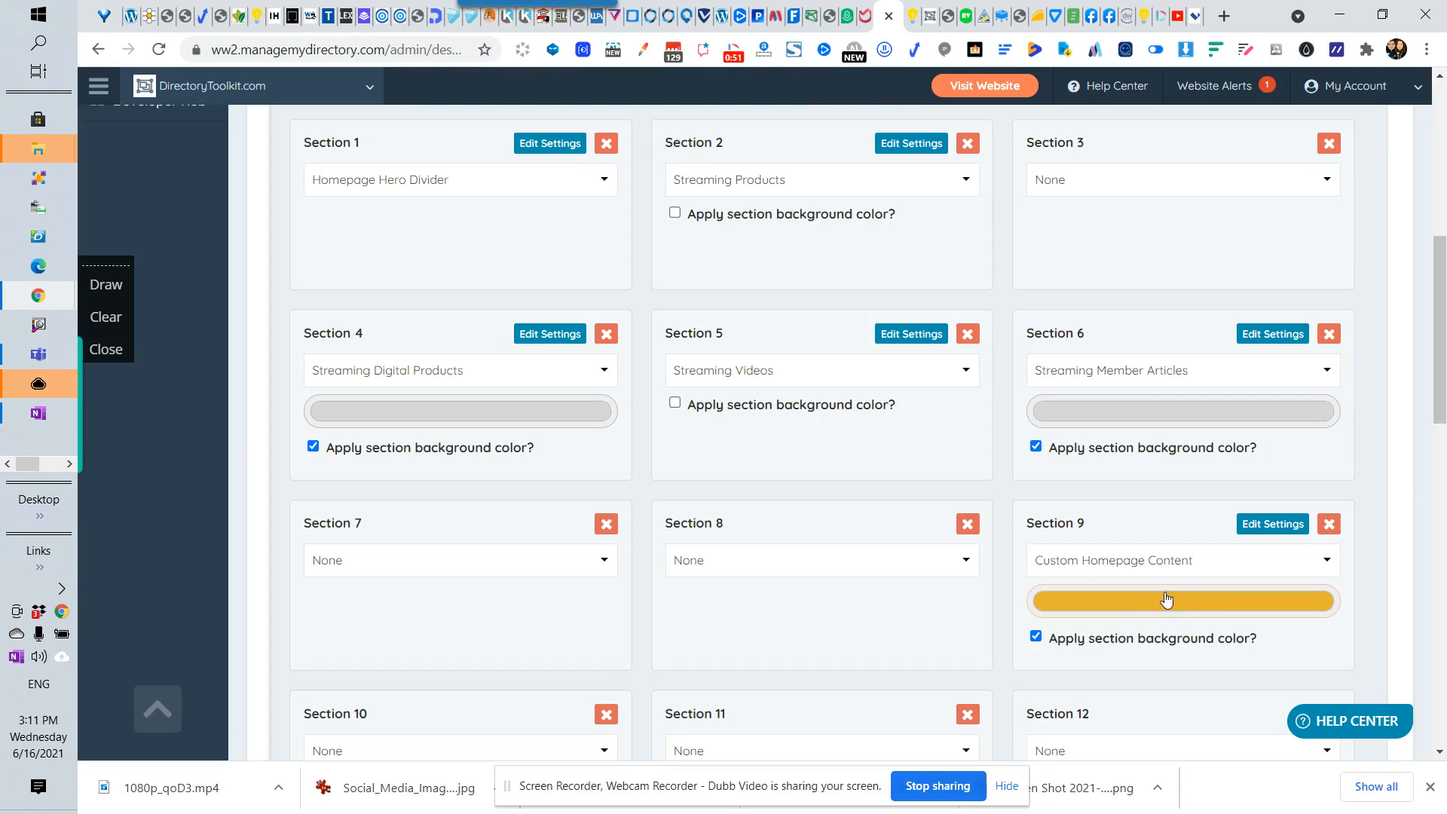
{"action": "scroll", "coordinate": [1175, 599], "scroll_direction": "down", "scroll_amount": 1}
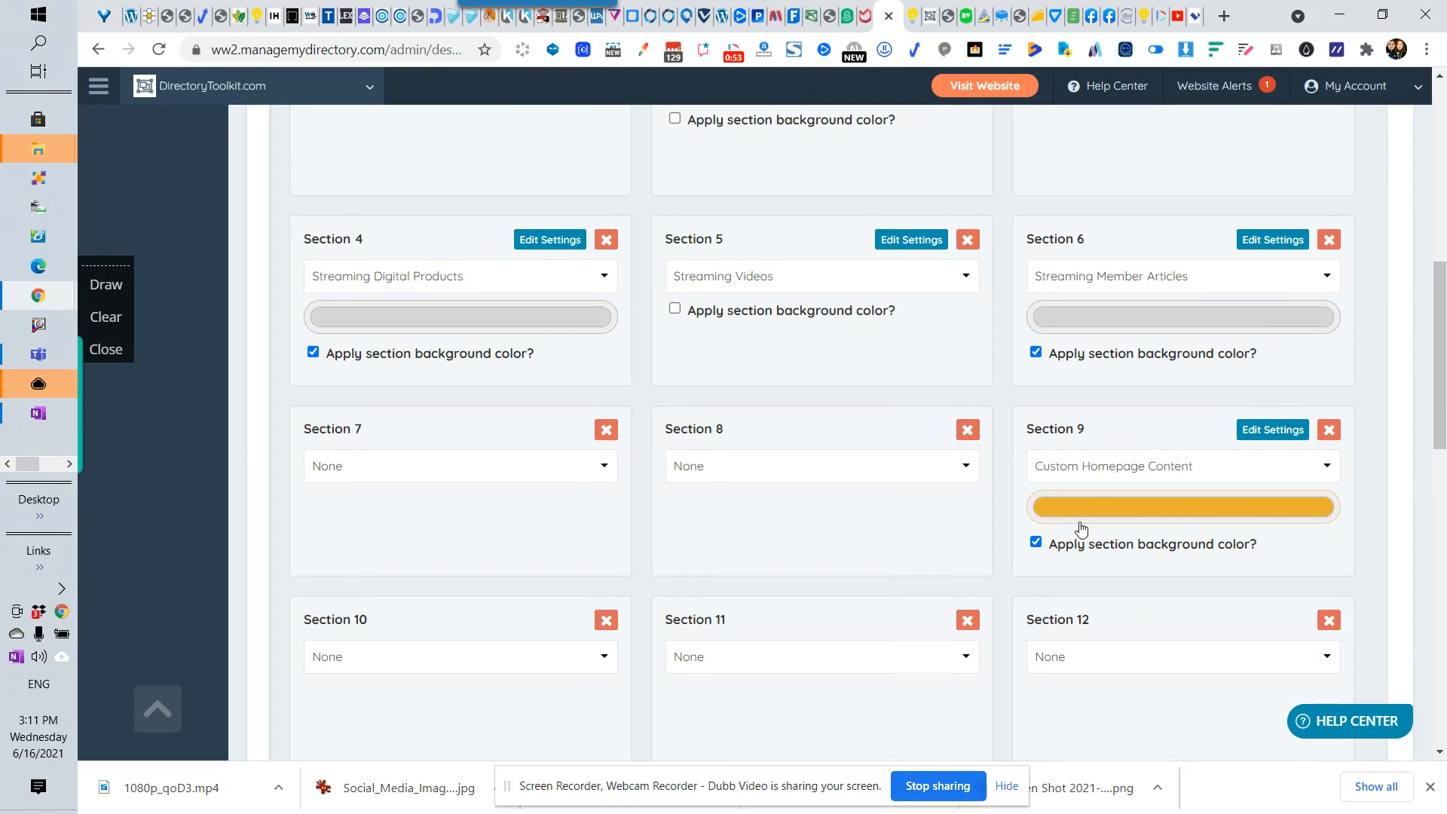
{"action": "scroll", "coordinate": [1082, 527], "scroll_direction": "up", "scroll_amount": 2}
{"action": "mouse_move", "coordinate": [1098, 611]}
{"action": "left_mouse_down"}
{"action": "mouse_move", "coordinate": [1015, 459]}
{"action": "mouse_move", "coordinate": [985, 332]}
{"action": "mouse_move", "coordinate": [1079, 256]}
{"action": "mouse_move", "coordinate": [1123, 674]}
{"action": "mouse_move", "coordinate": [1105, 698]}
{"action": "mouse_move", "coordinate": [1105, 617]}
{"action": "left_mouse_up"}
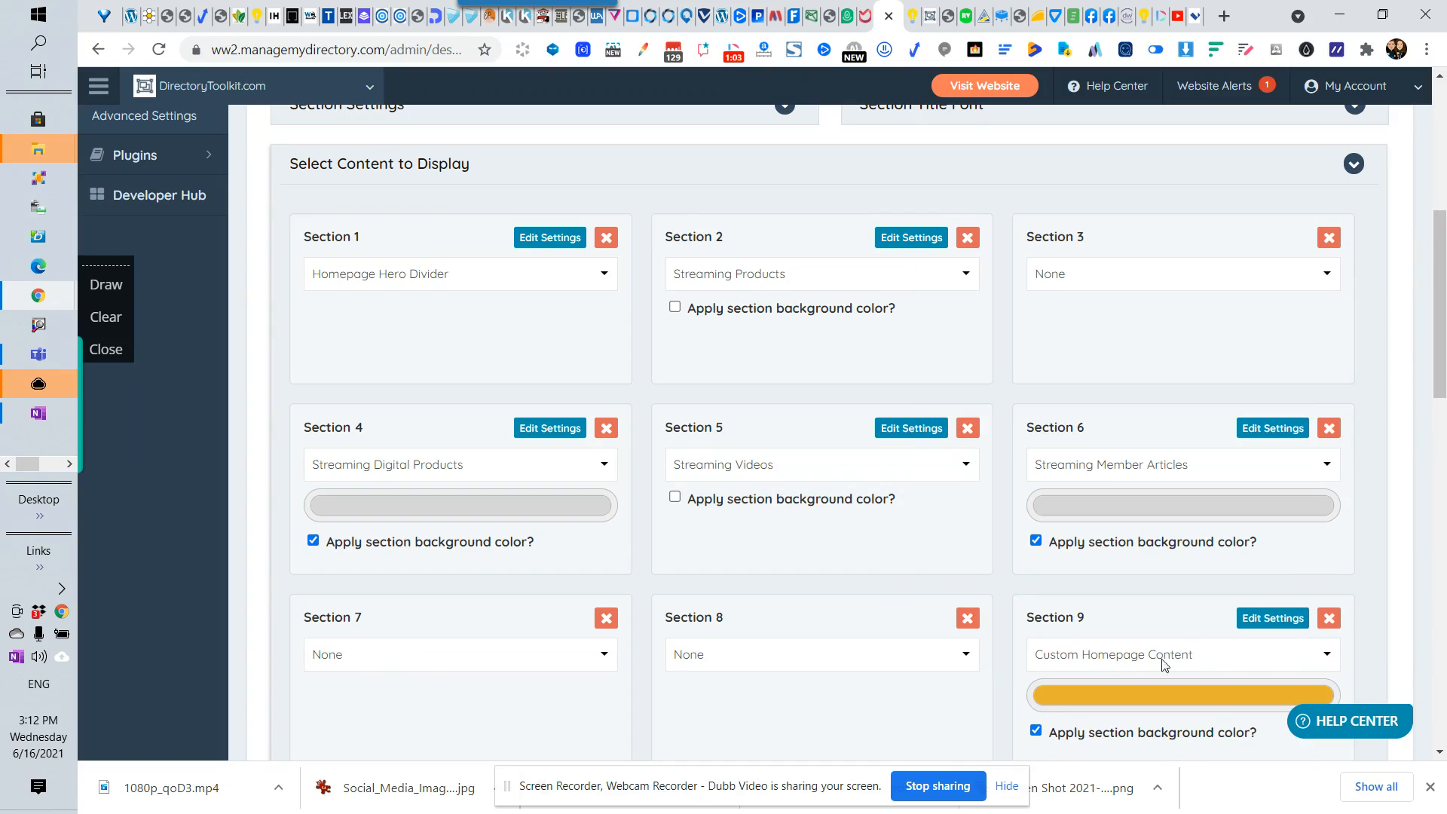
{"action": "scroll", "coordinate": [1180, 667], "scroll_direction": "down", "scroll_amount": 2}
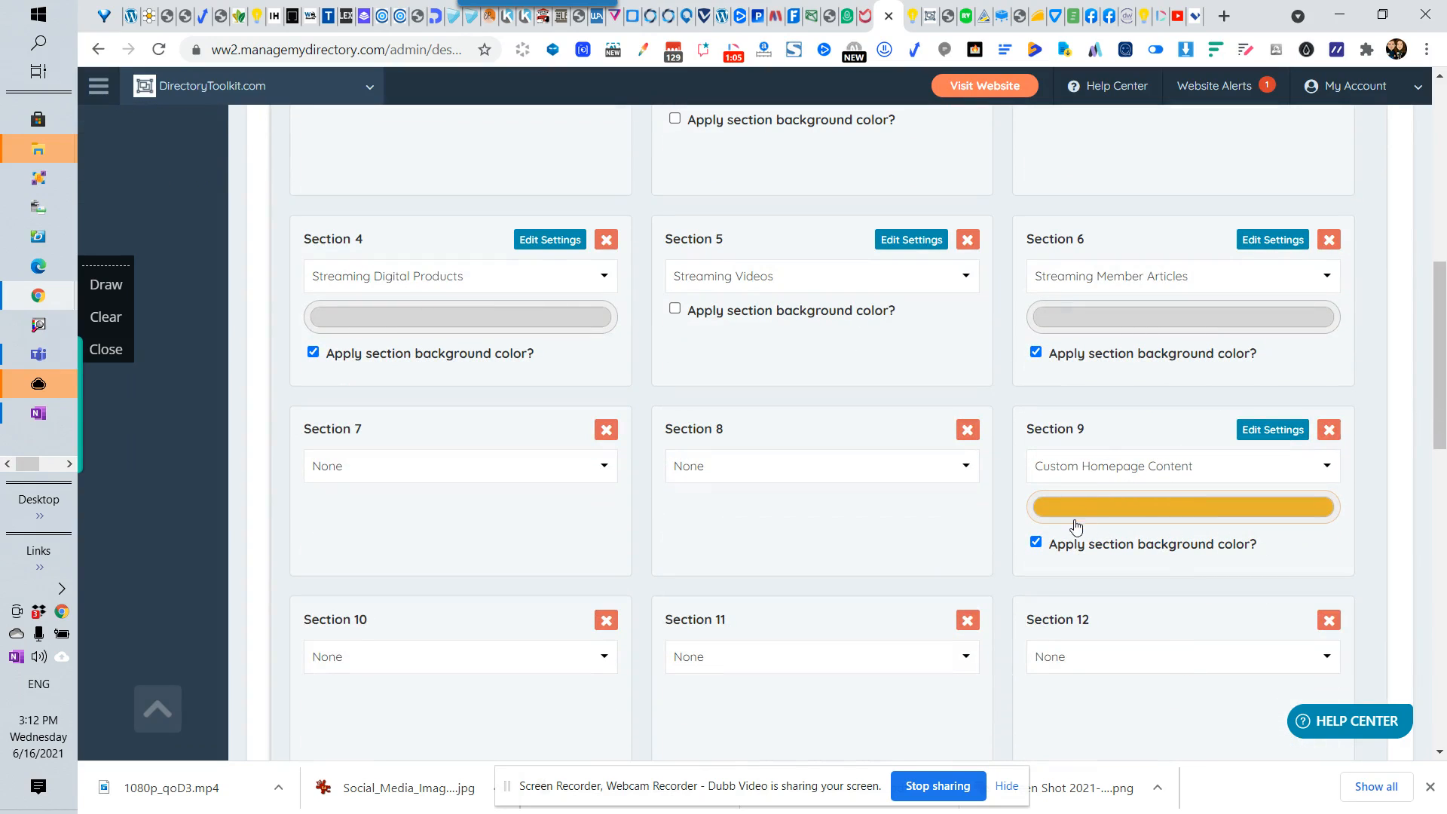
Step: Examine the custom content between the hero and category sections on the Meat-and-Three homepage, and return to the design settings
{"action": "left_click", "coordinate": [921, 20]}
{"action": "scroll", "coordinate": [805, 333], "scroll_direction": "down", "scroll_amount": 8}
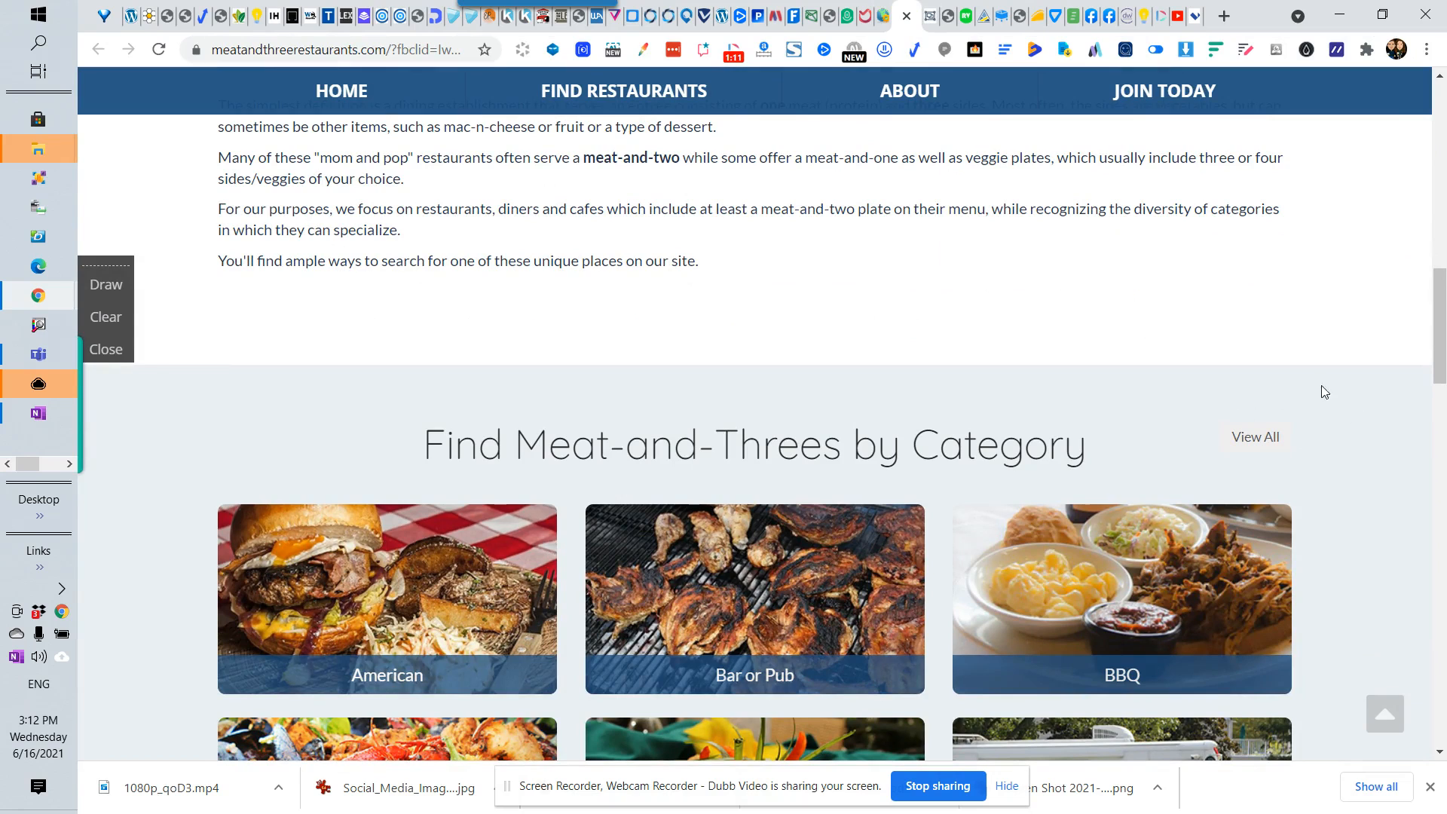
{"action": "scroll", "coordinate": [1166, 308], "scroll_direction": "up", "scroll_amount": 4}
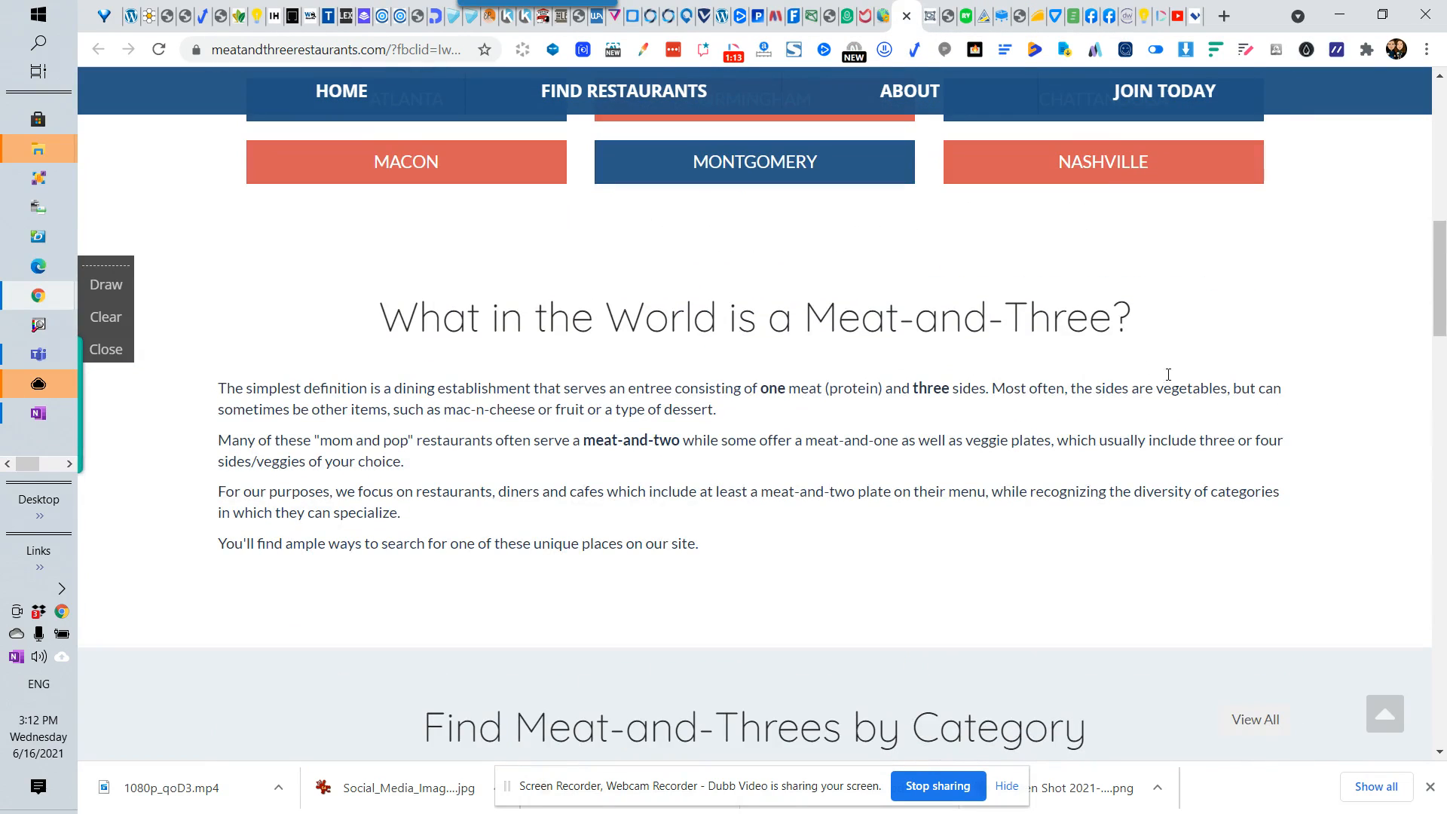
{"action": "left_click", "coordinate": [888, 21]}
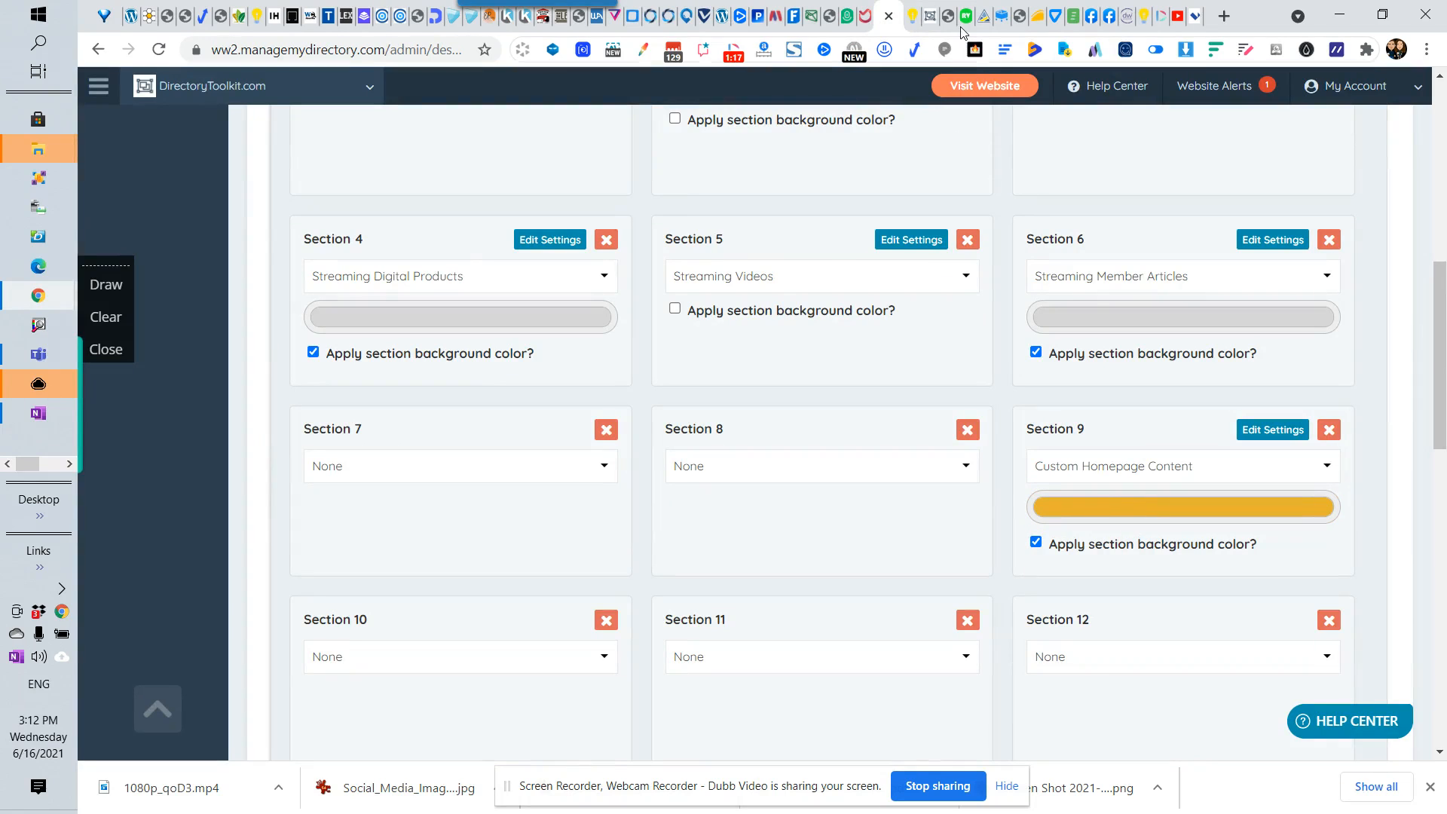
Step: Examine the yellow custom content section with its heading, two link buttons and testimonials on the live DirectoryToolkit homepage
{"action": "left_click", "coordinate": [913, 16]}
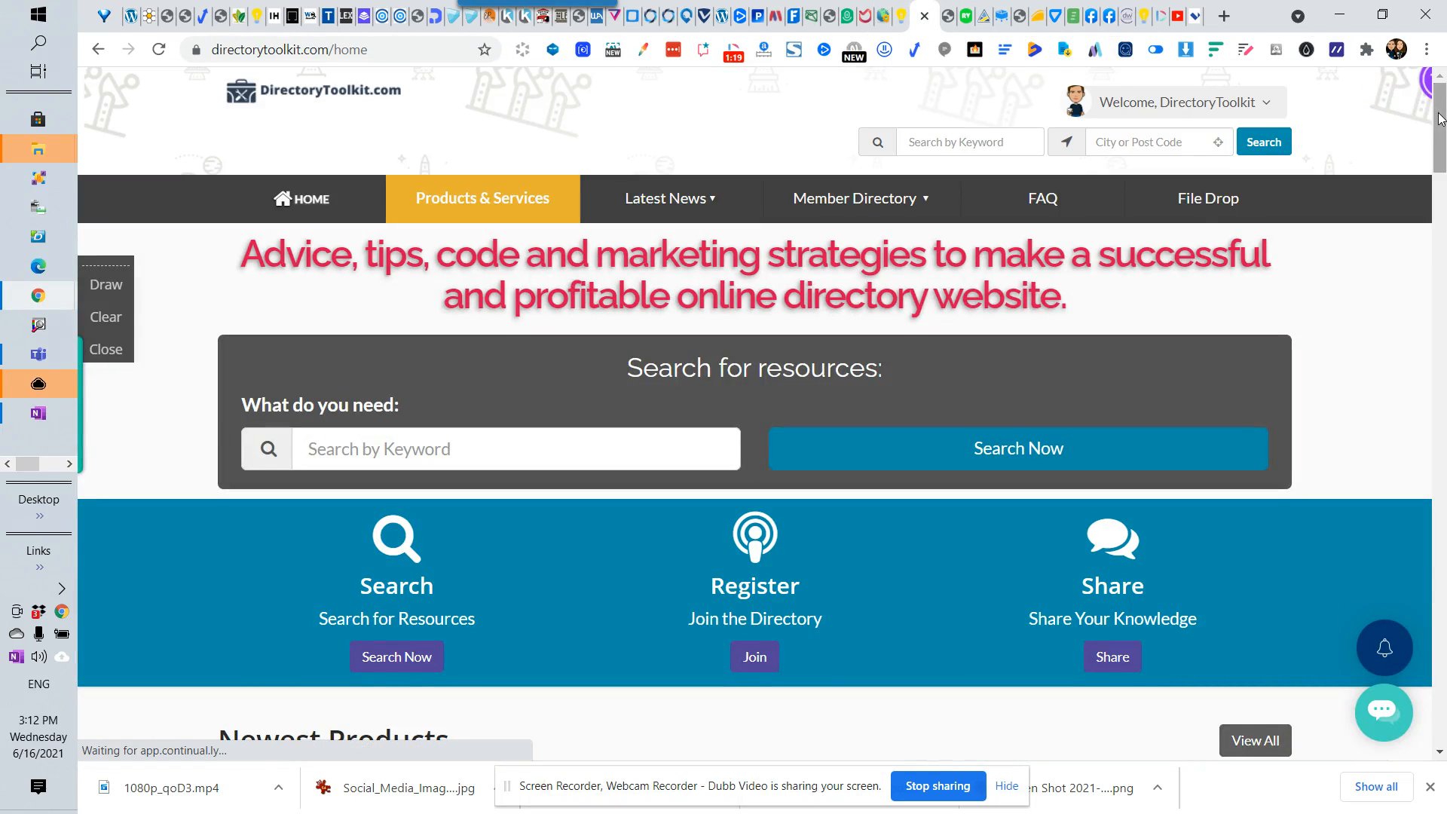
{"action": "scroll", "coordinate": [1400, 438], "scroll_direction": "down", "scroll_amount": 20}
{"action": "scroll", "coordinate": [1401, 434], "scroll_direction": "up", "scroll_amount": 4}
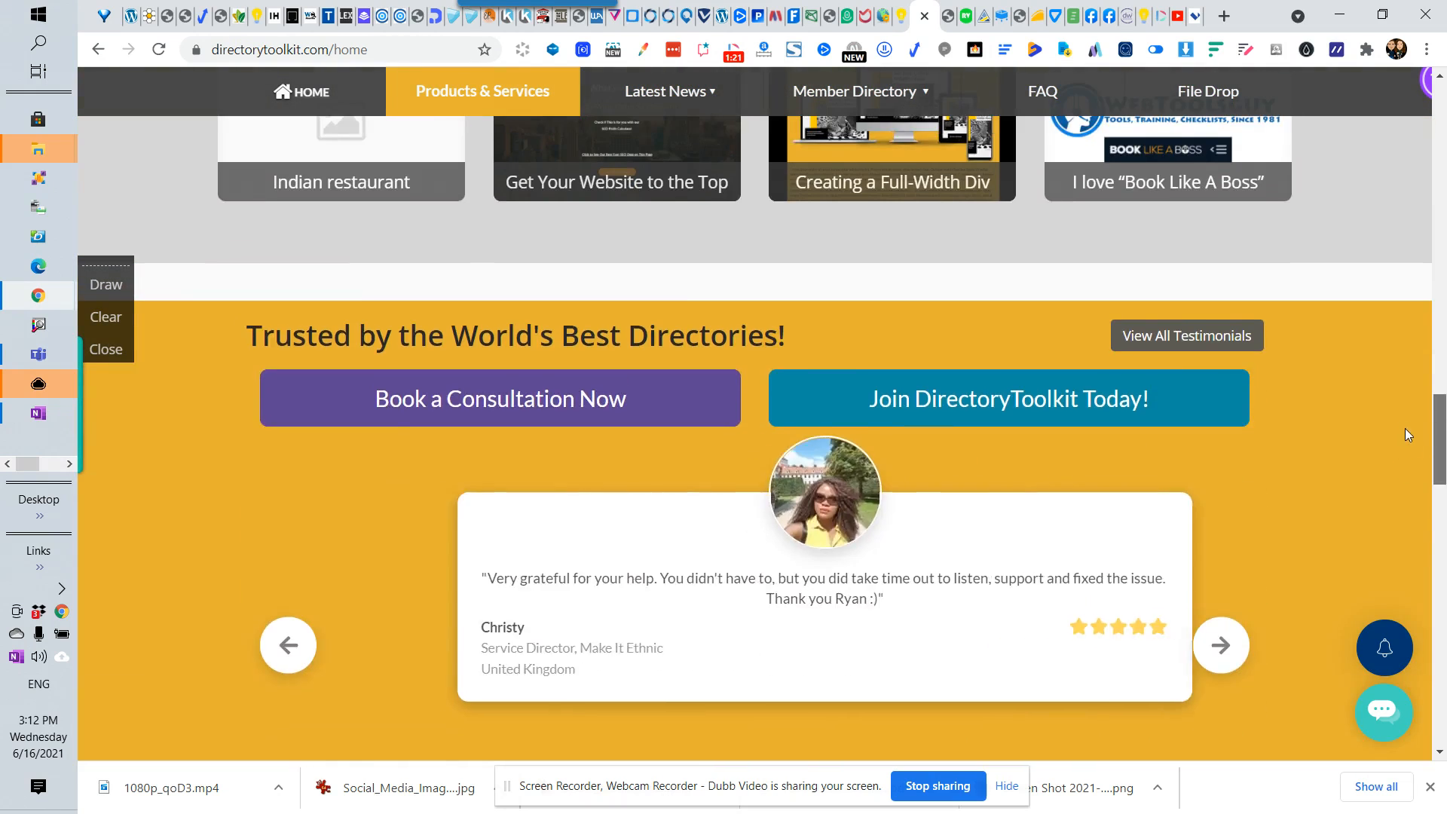
{"action": "scroll", "coordinate": [1387, 415], "scroll_direction": "down", "scroll_amount": 2}
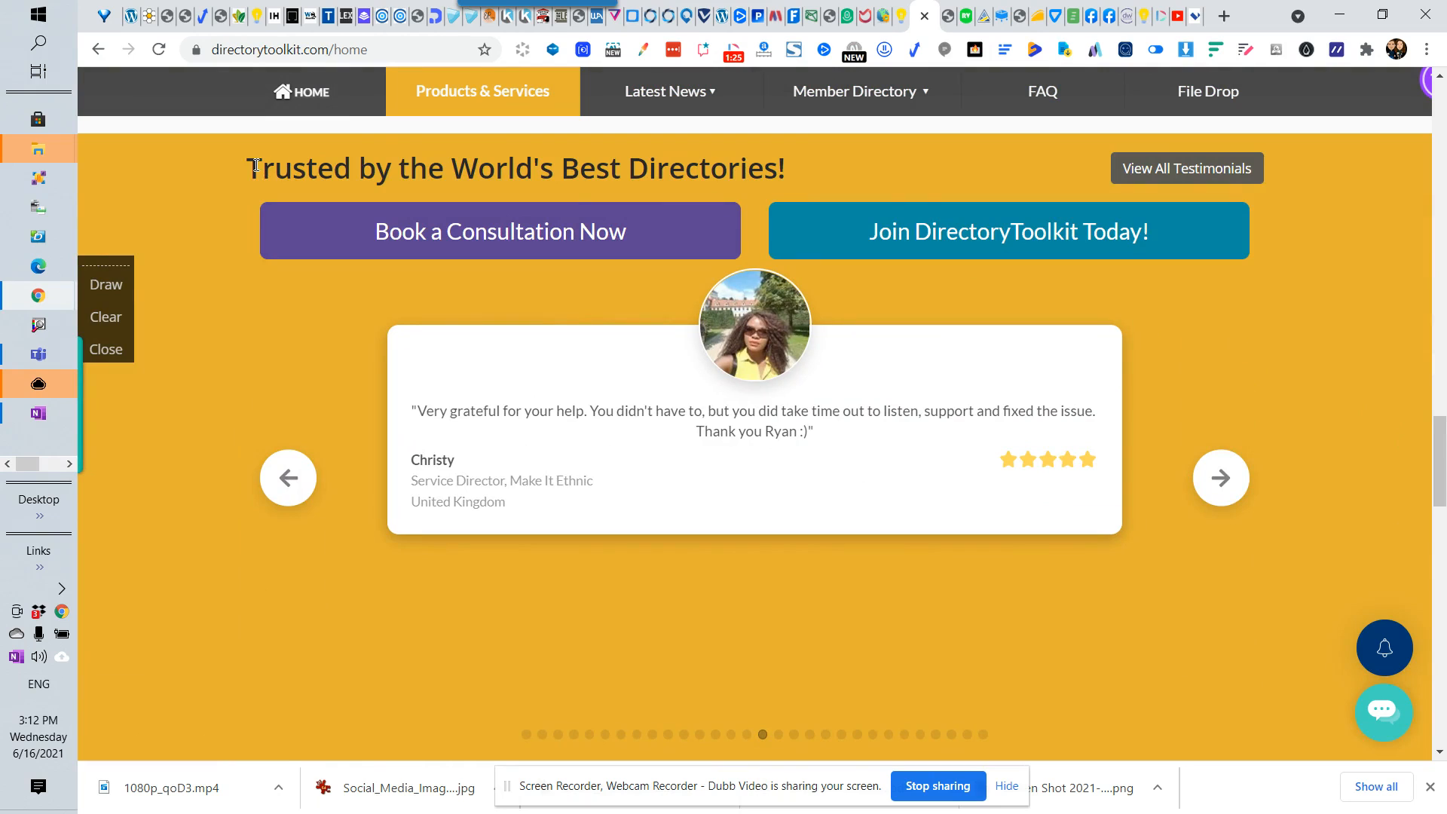
{"action": "scroll", "coordinate": [1326, 341], "scroll_direction": "up", "scroll_amount": 3}
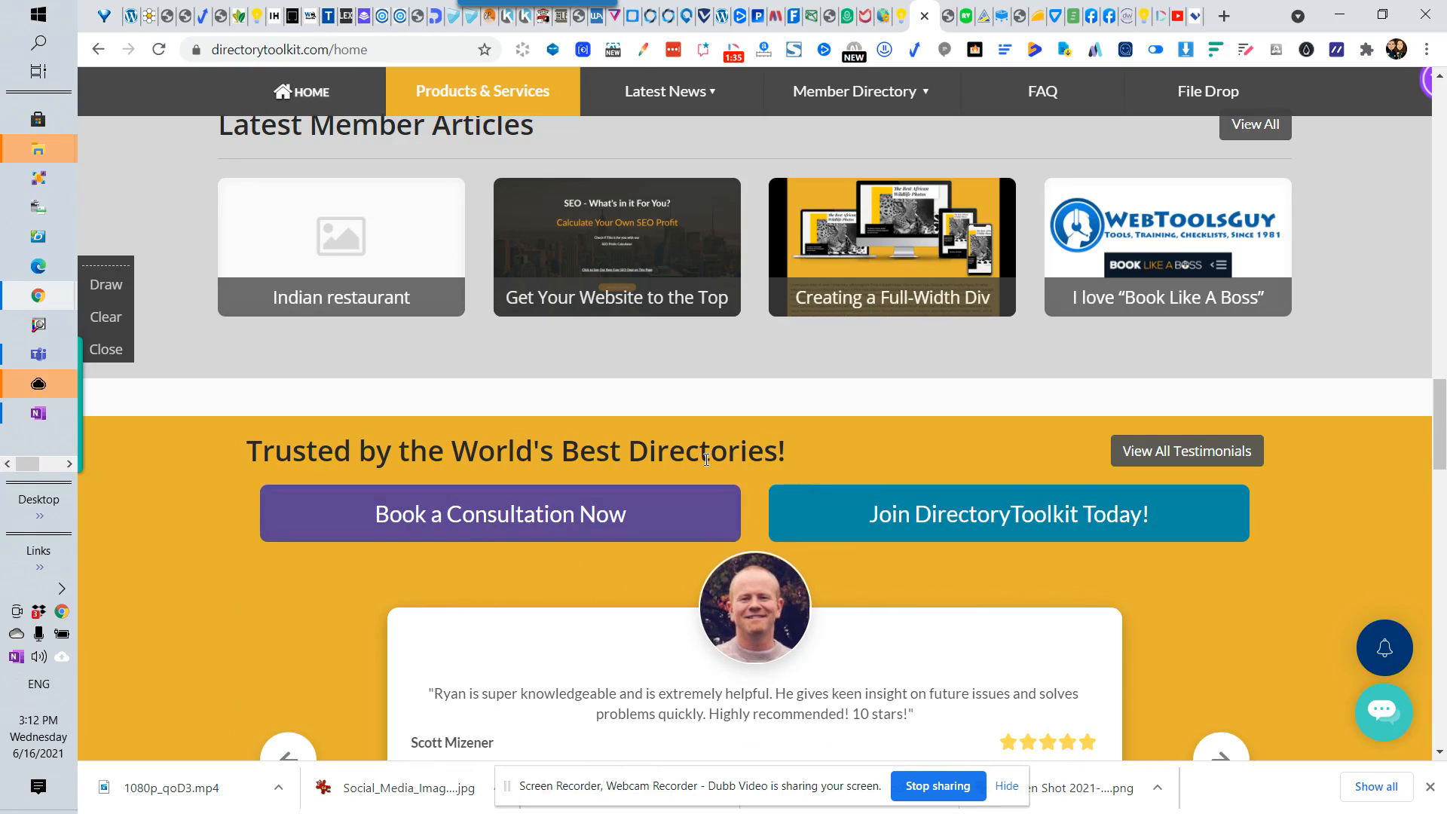
{"action": "scroll", "coordinate": [706, 460], "scroll_direction": "down", "scroll_amount": 1}
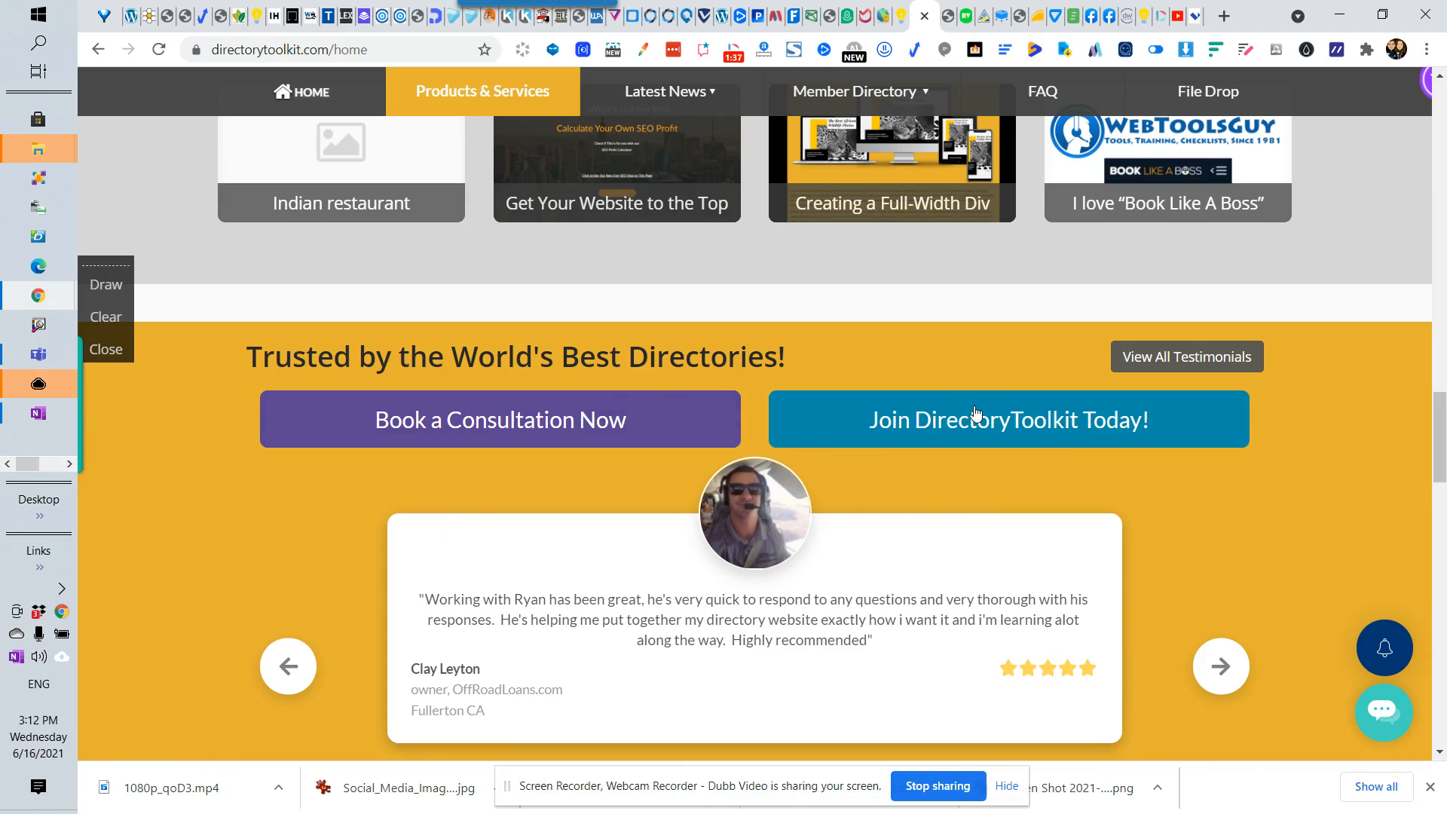
{"action": "scroll", "coordinate": [1376, 395], "scroll_direction": "down", "scroll_amount": 3}
{"action": "scroll", "coordinate": [688, 431], "scroll_direction": "up", "scroll_amount": 3}
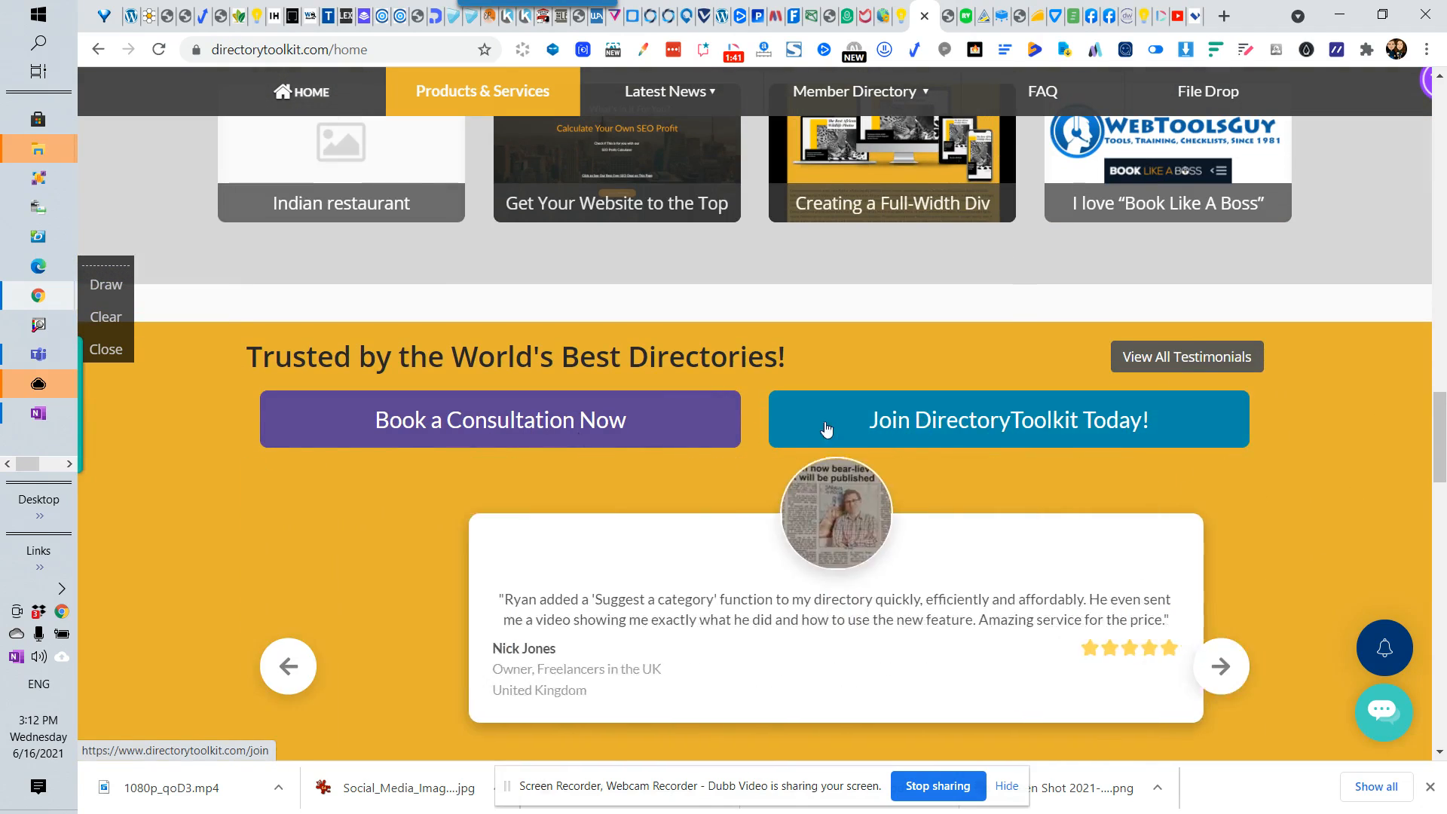
Step: Return to the DirectoryToolkit admin area and open the Web Page Builder
{"action": "left_click", "coordinate": [900, 15]}
{"action": "mouse_move", "coordinate": [905, 84]}
{"action": "left_click", "coordinate": [878, 15]}
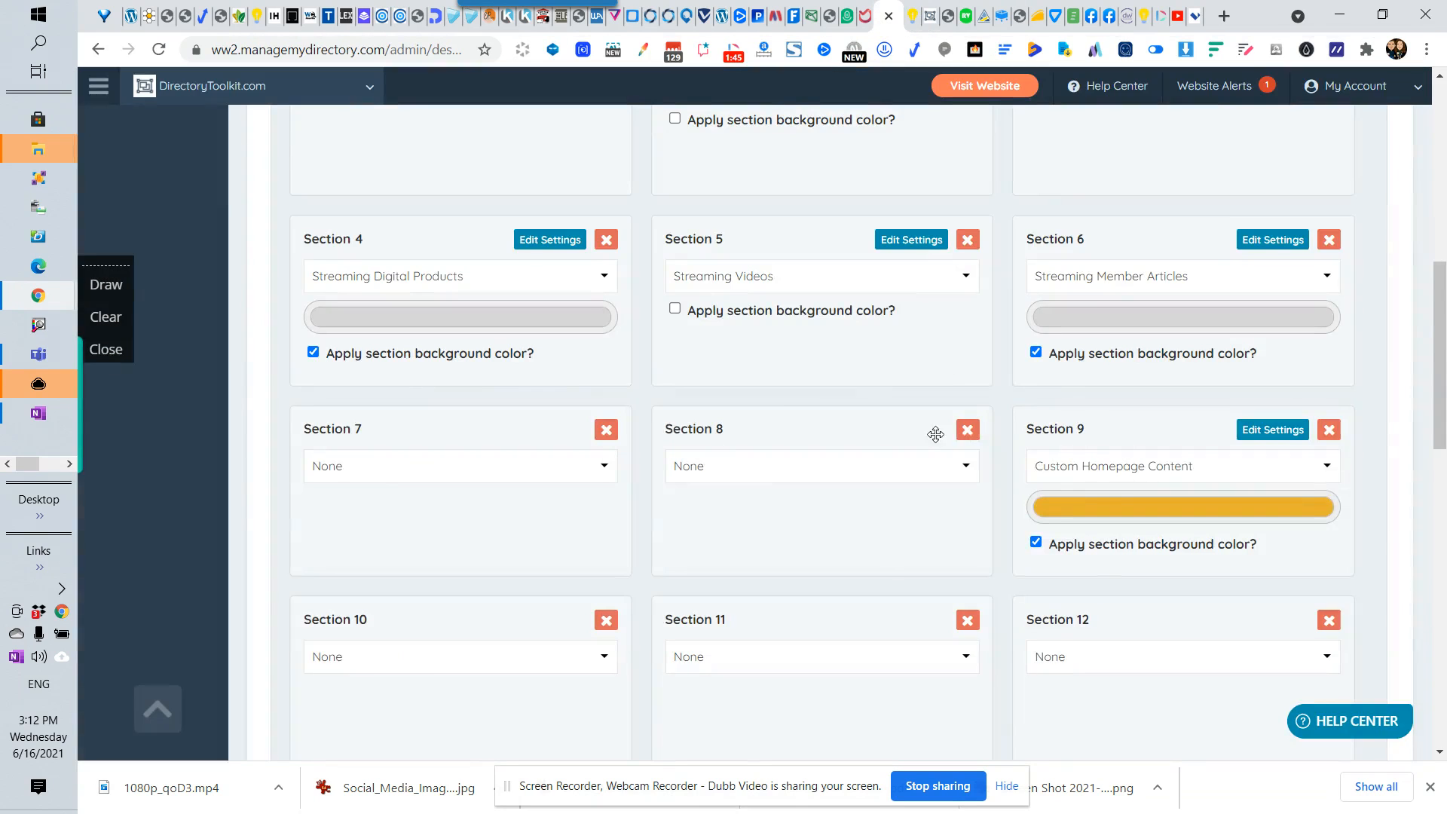
{"action": "scroll", "coordinate": [1281, 362], "scroll_direction": "up", "scroll_amount": 10}
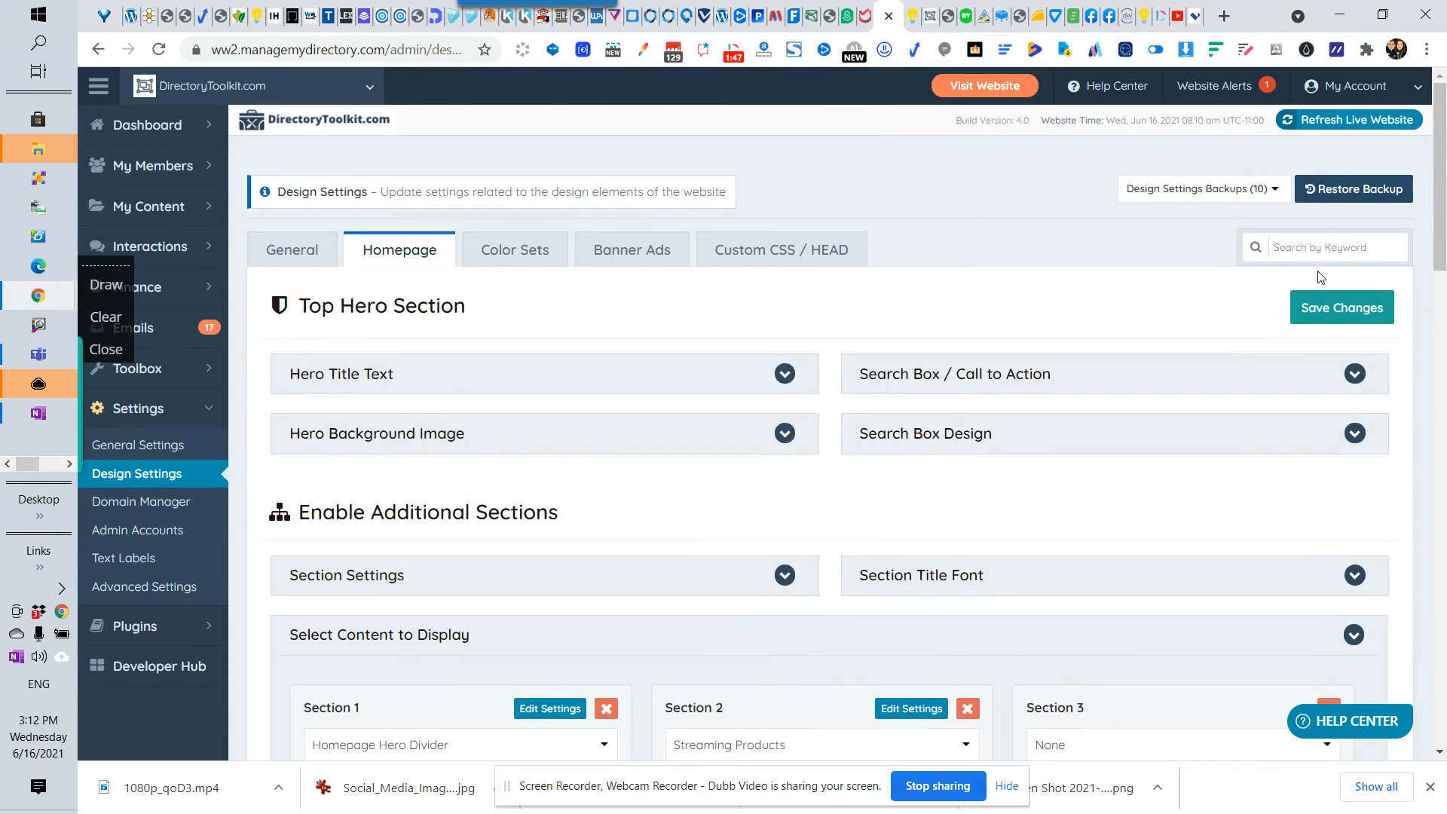
{"action": "mouse_move", "coordinate": [179, 205]}
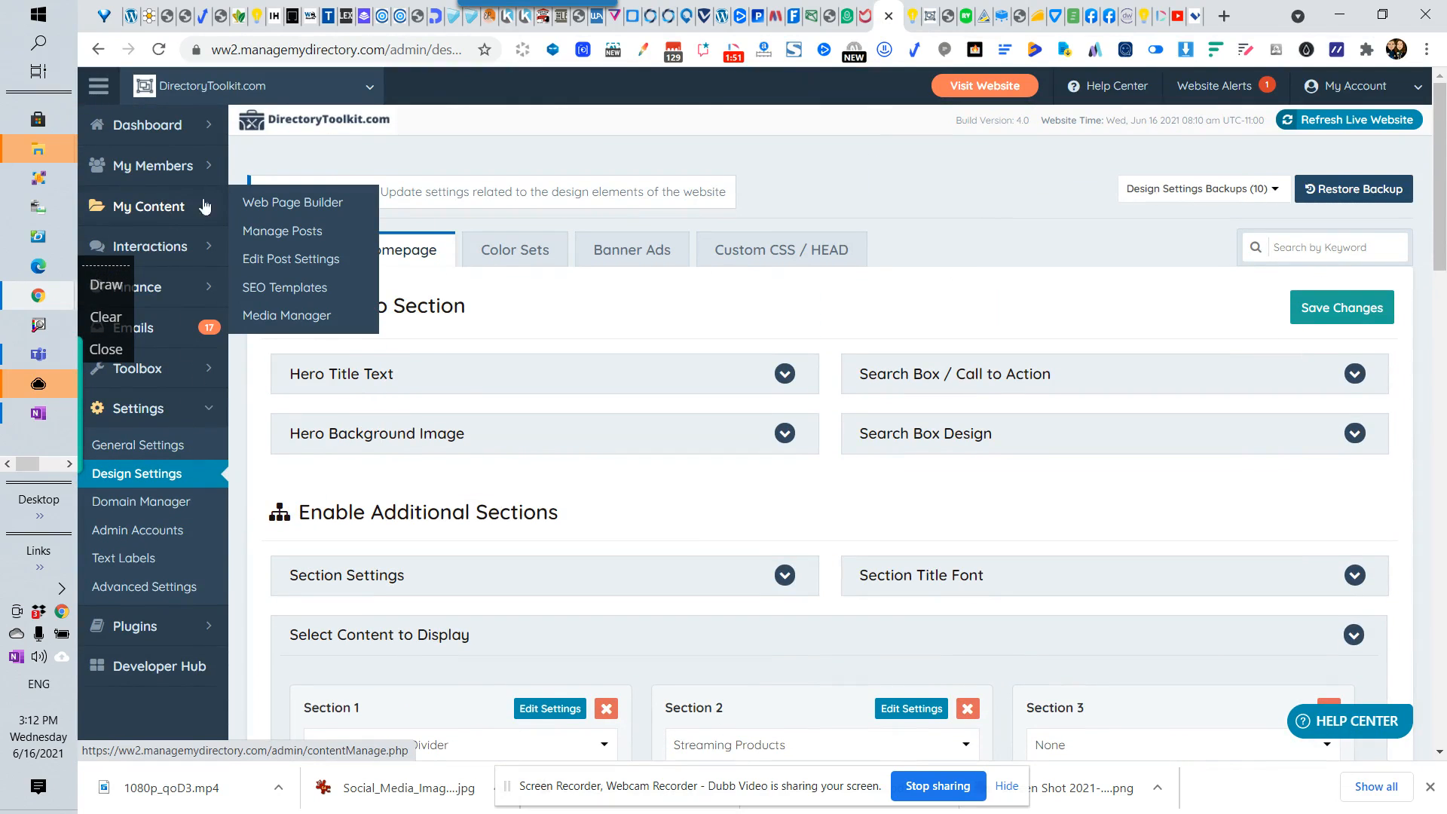
{"action": "left_click", "coordinate": [278, 199]}
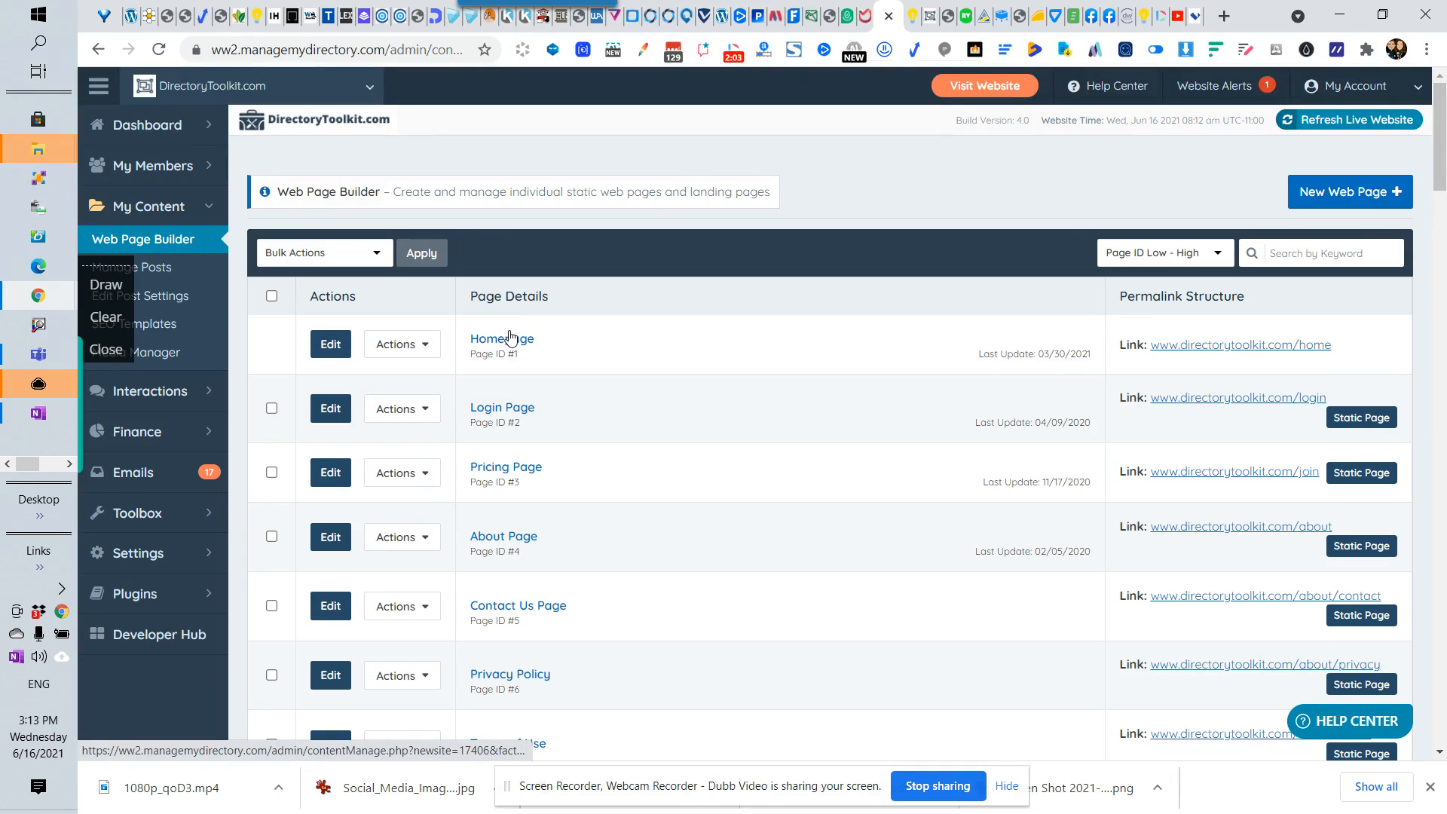
Step: Search the web pages for "home" and open the Homepage for editing
{"action": "left_click", "coordinate": [1312, 264]}
{"action": "type", "text": "home"}
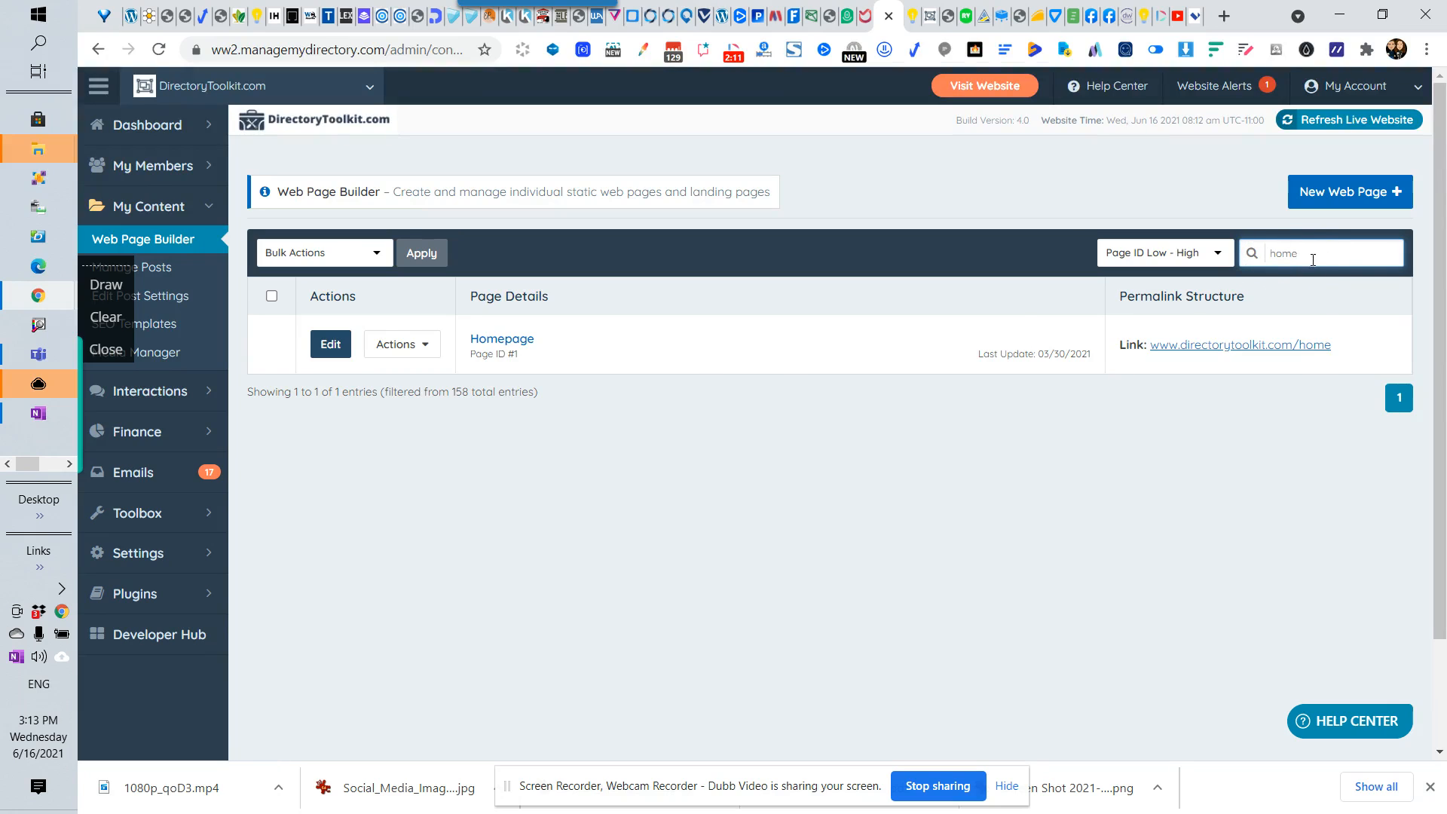
{"action": "left_click", "coordinate": [339, 346]}
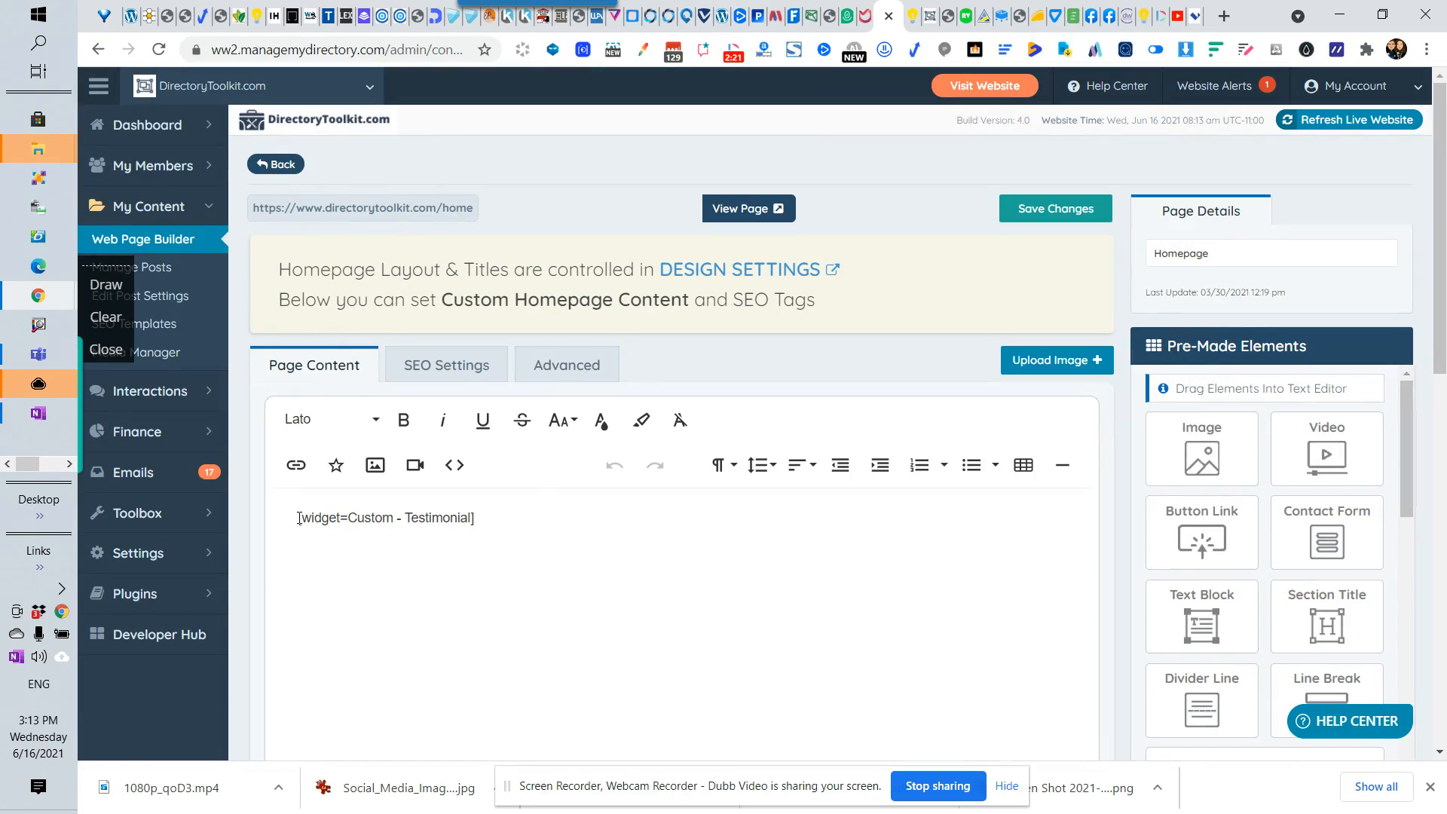
Step: Insert an empty line above the Custom - Testimonial widget shortcode in the page content and centre it
{"action": "scroll", "coordinate": [572, 511], "scroll_direction": "down", "scroll_amount": 3}
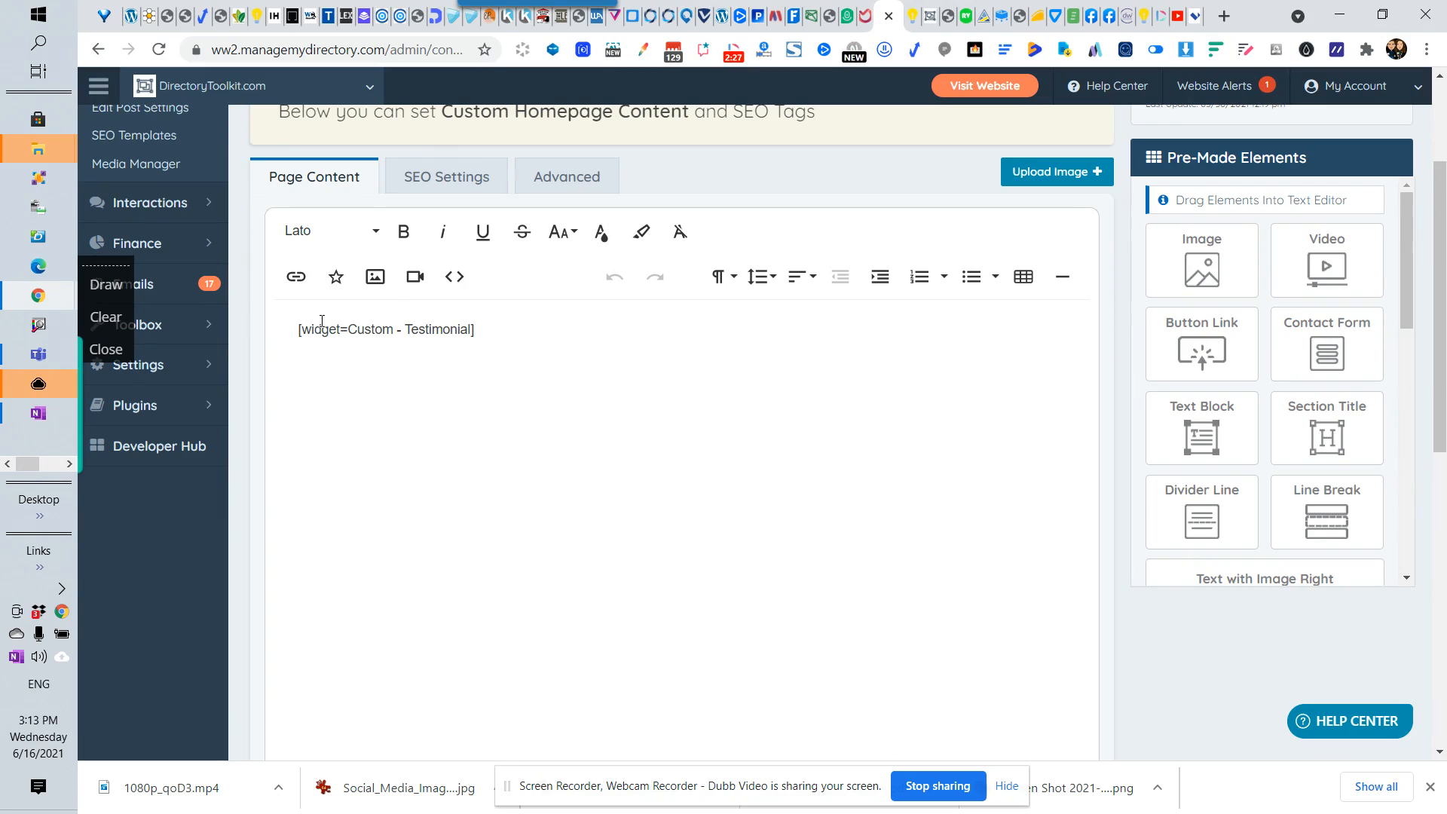
{"action": "key", "text": "Return"}
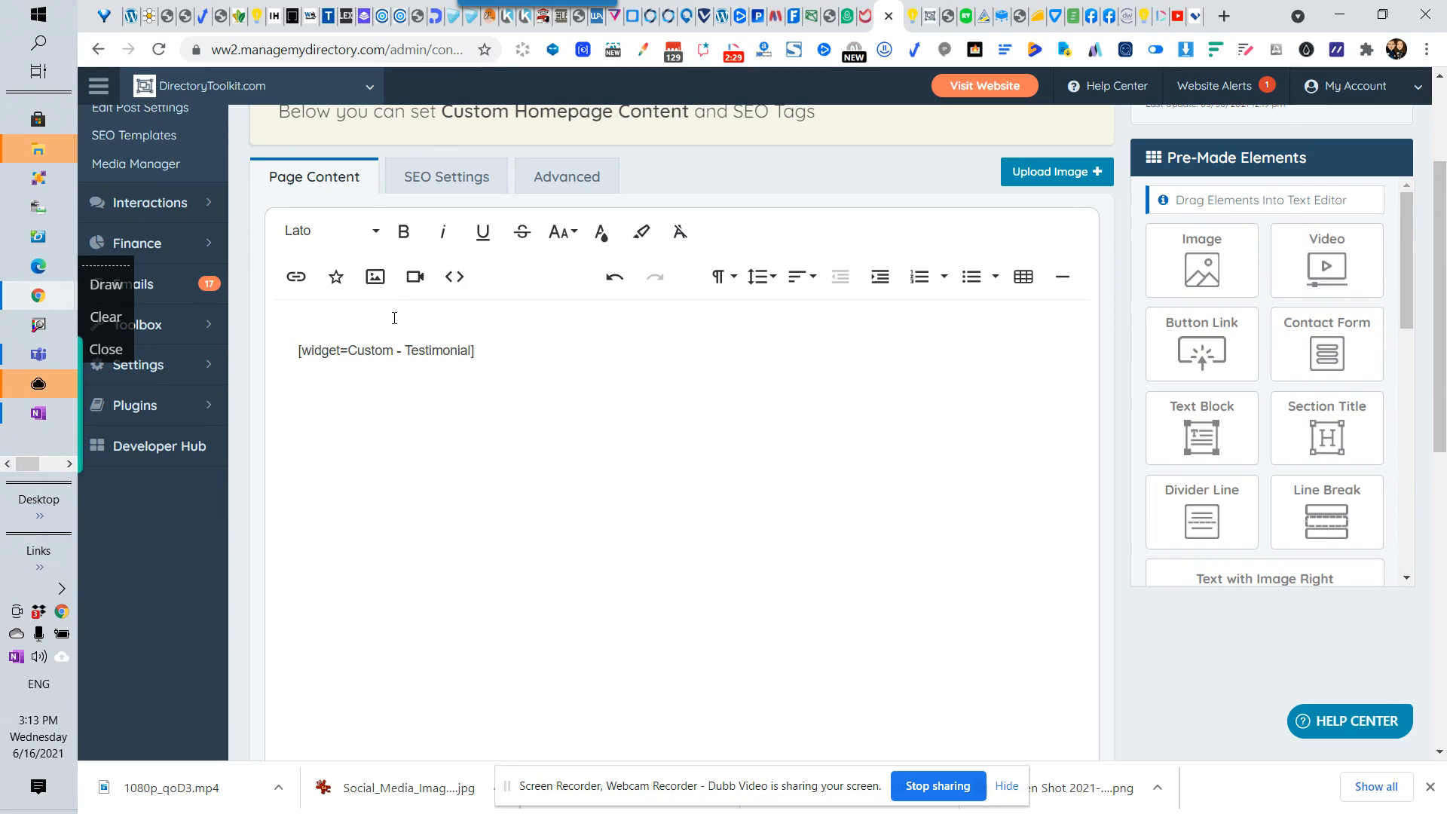
{"action": "key", "text": "ctrl+v"}
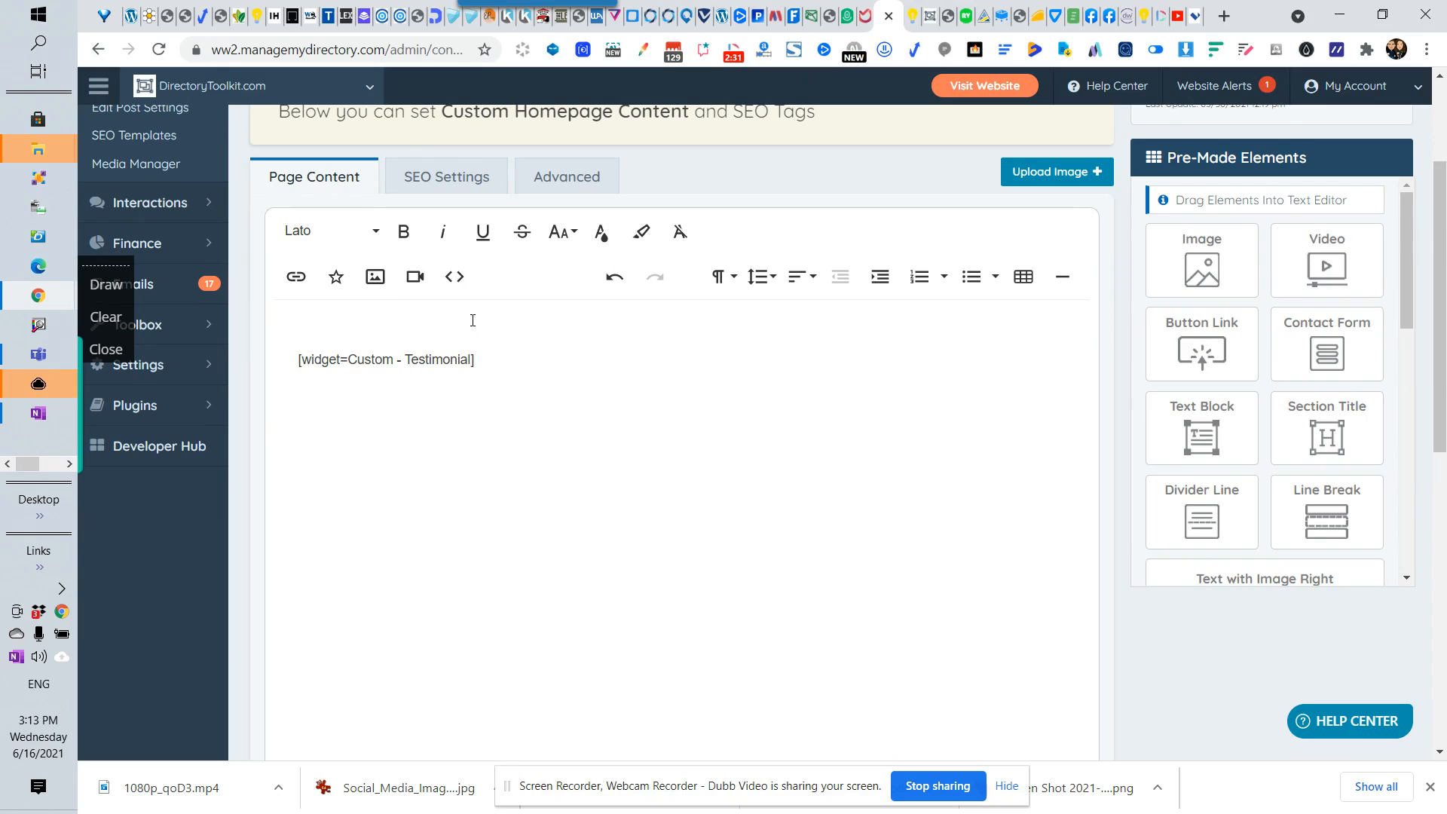
{"action": "left_click", "coordinate": [795, 279]}
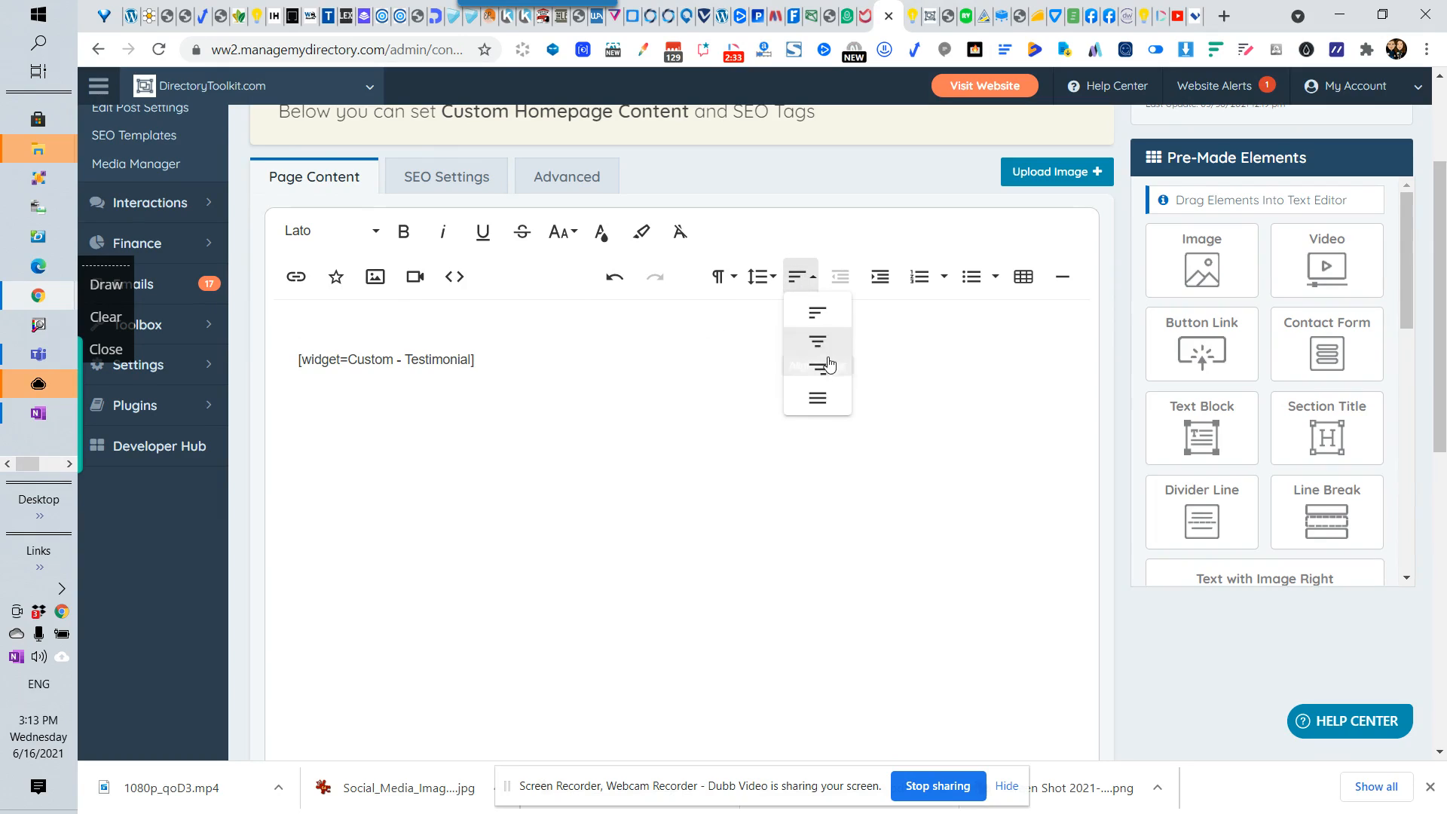
{"action": "left_click", "coordinate": [822, 337]}
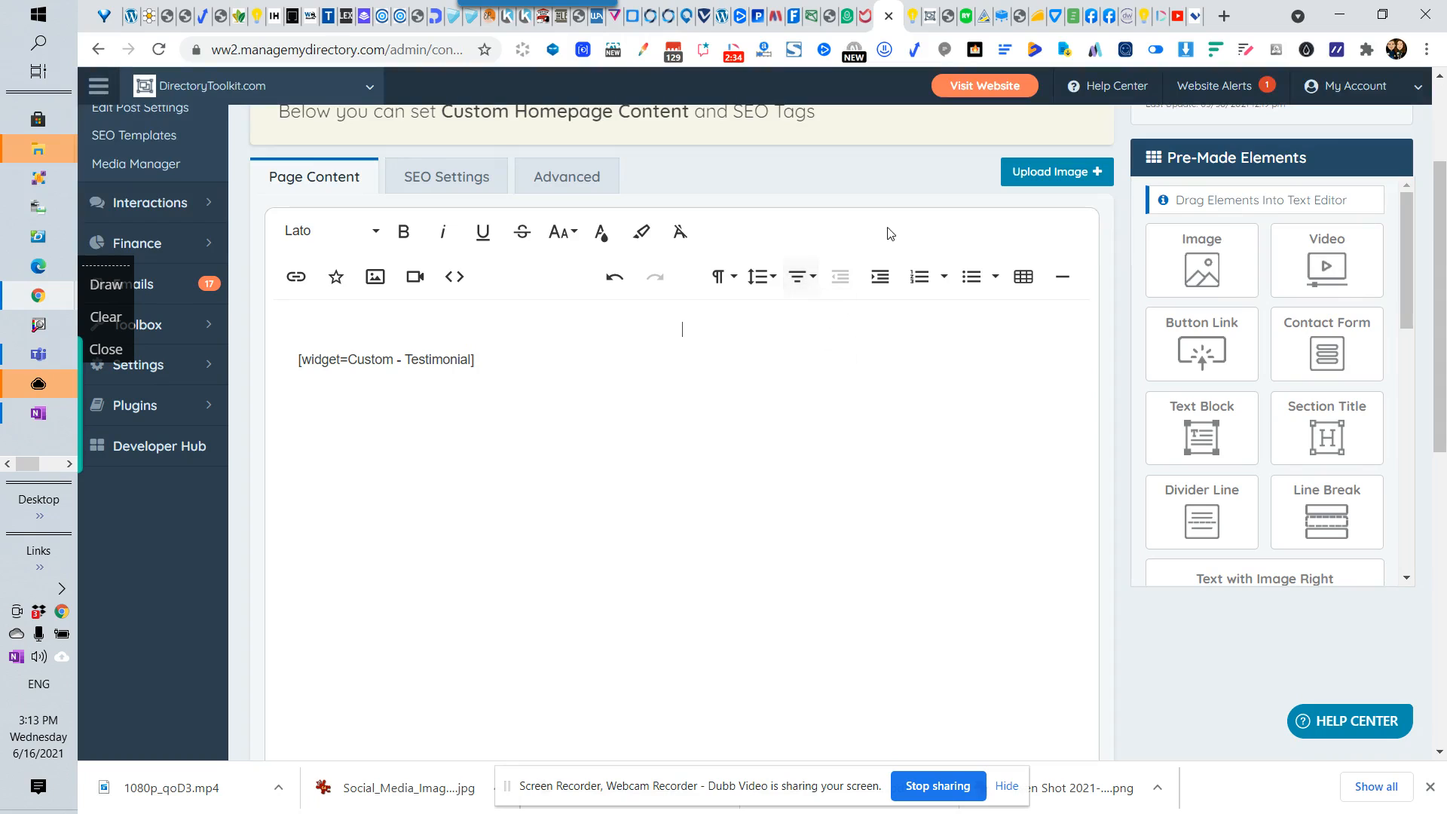
Step: Copy the heading "Top Meat-and-Three Cities" from the Meat-and-Three homepage and paste it above the testimonial widget shortcode
{"action": "left_click", "coordinate": [912, 16]}
{"action": "scroll", "coordinate": [535, 520], "scroll_direction": "up", "scroll_amount": 8}
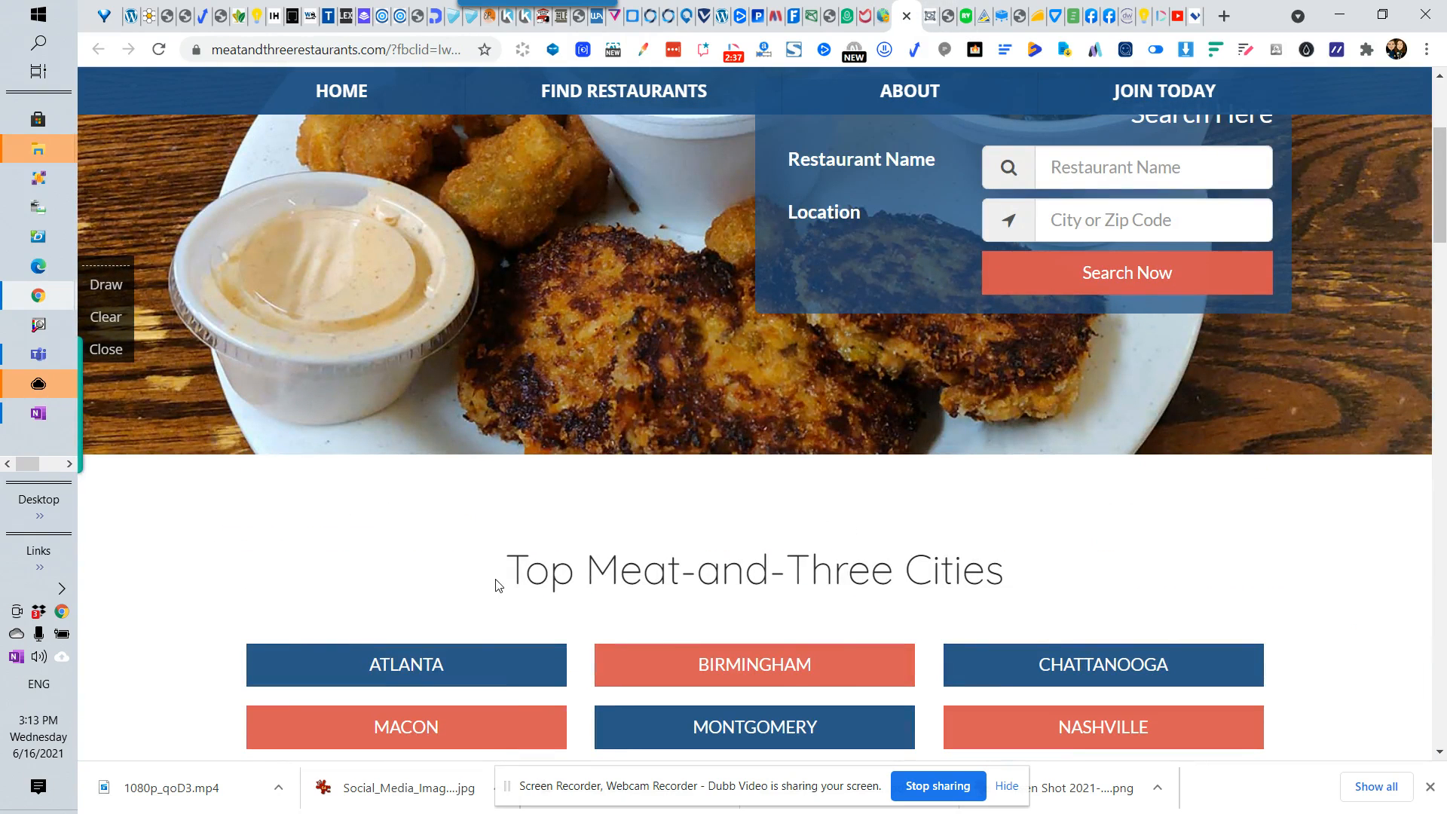
{"action": "left_click_drag", "start_coordinate": [520, 575], "coordinate": [1011, 558]}
{"action": "key", "text": "ctrl+c"}
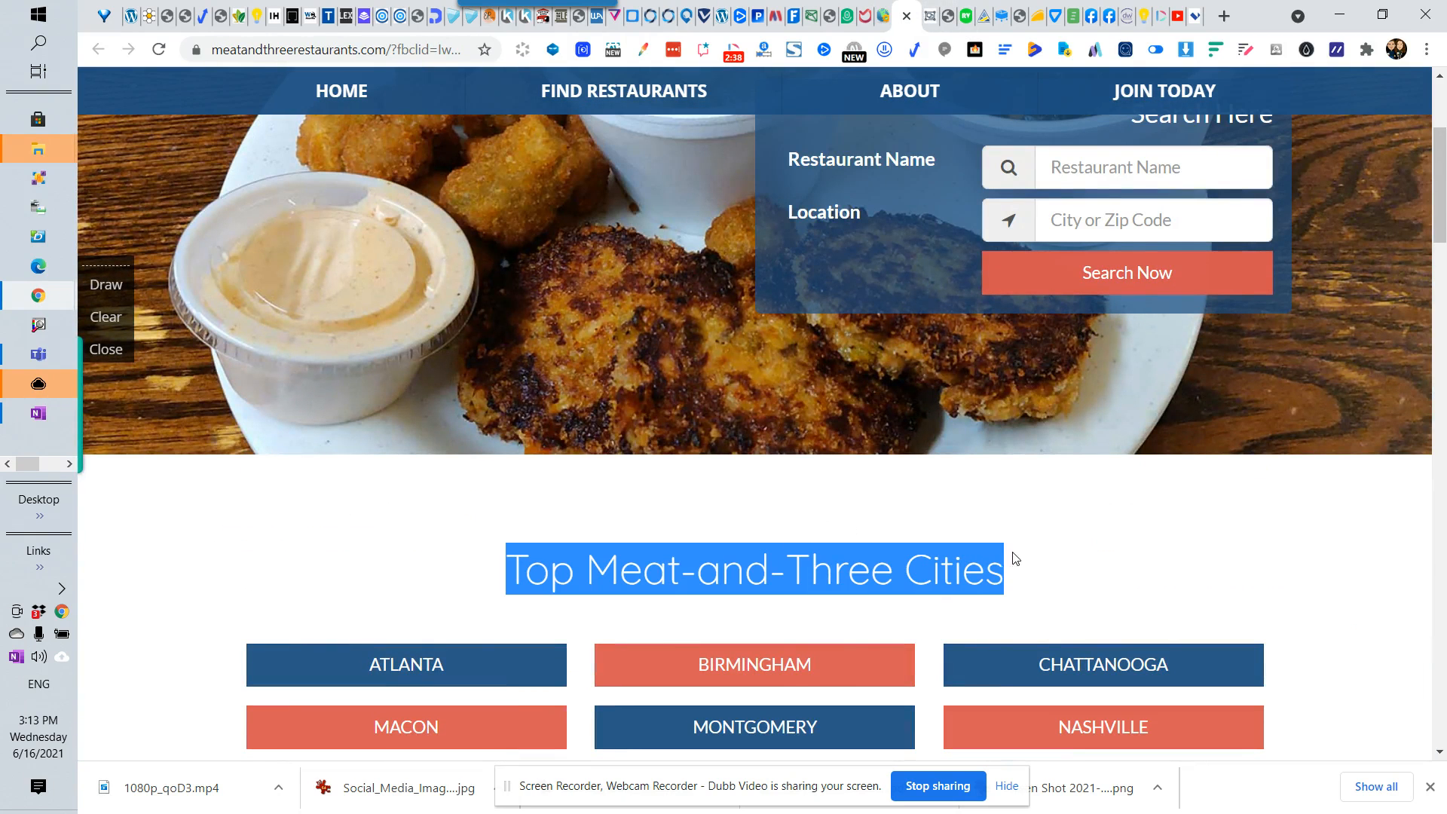
{"action": "left_click", "coordinate": [867, 16]}
{"action": "key", "text": "ctrl+v"}
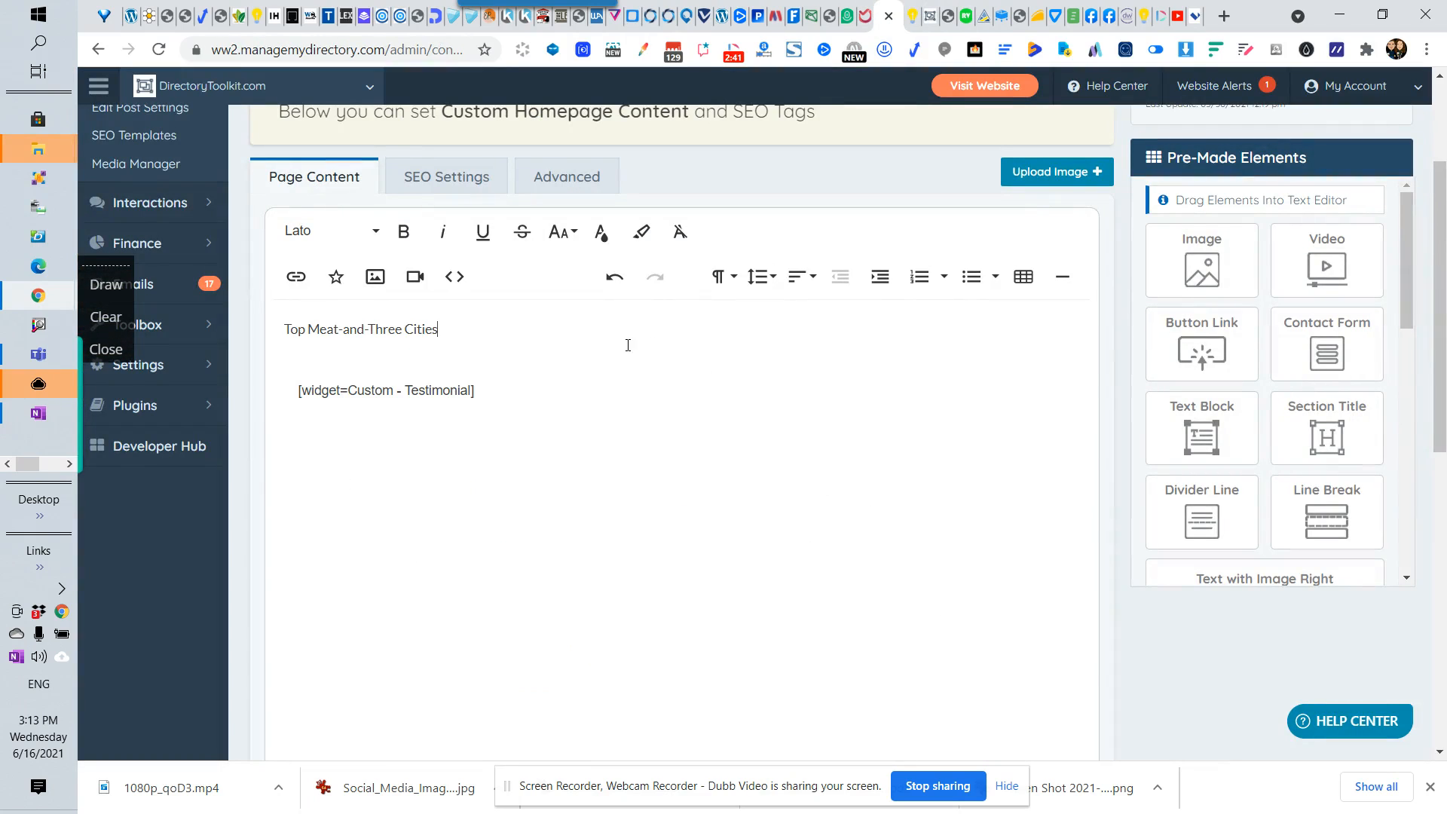
Step: Centre the pasted heading "Top Meat-and-Three Cities" in the page content
{"action": "left_click_drag", "start_coordinate": [465, 332], "coordinate": [264, 320]}
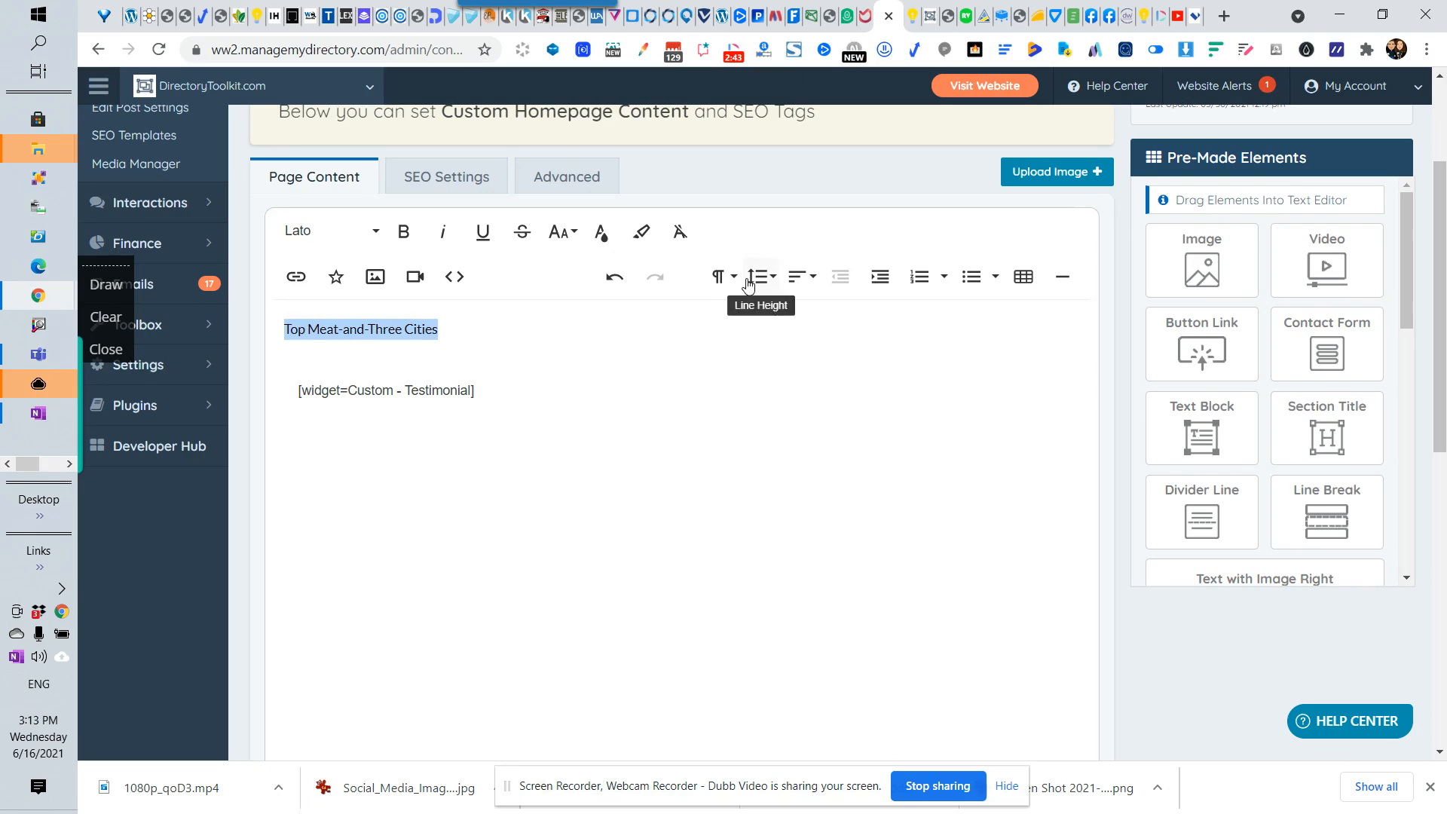
{"action": "left_click", "coordinate": [801, 276]}
{"action": "left_click", "coordinate": [825, 336]}
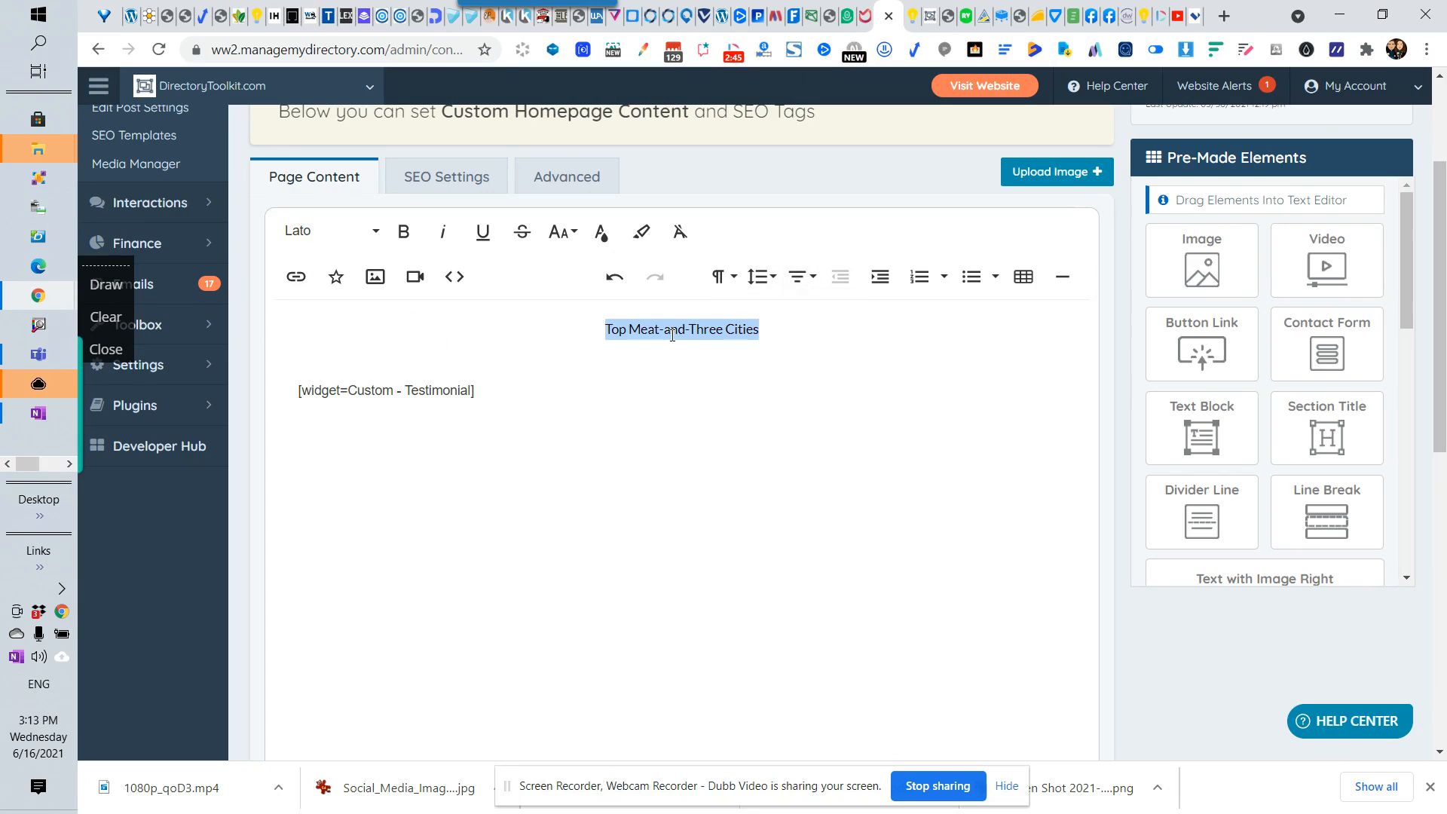
Step: Set the font size of the heading "Top Meat-and-Three Cities" to 26
{"action": "left_click", "coordinate": [560, 232]}
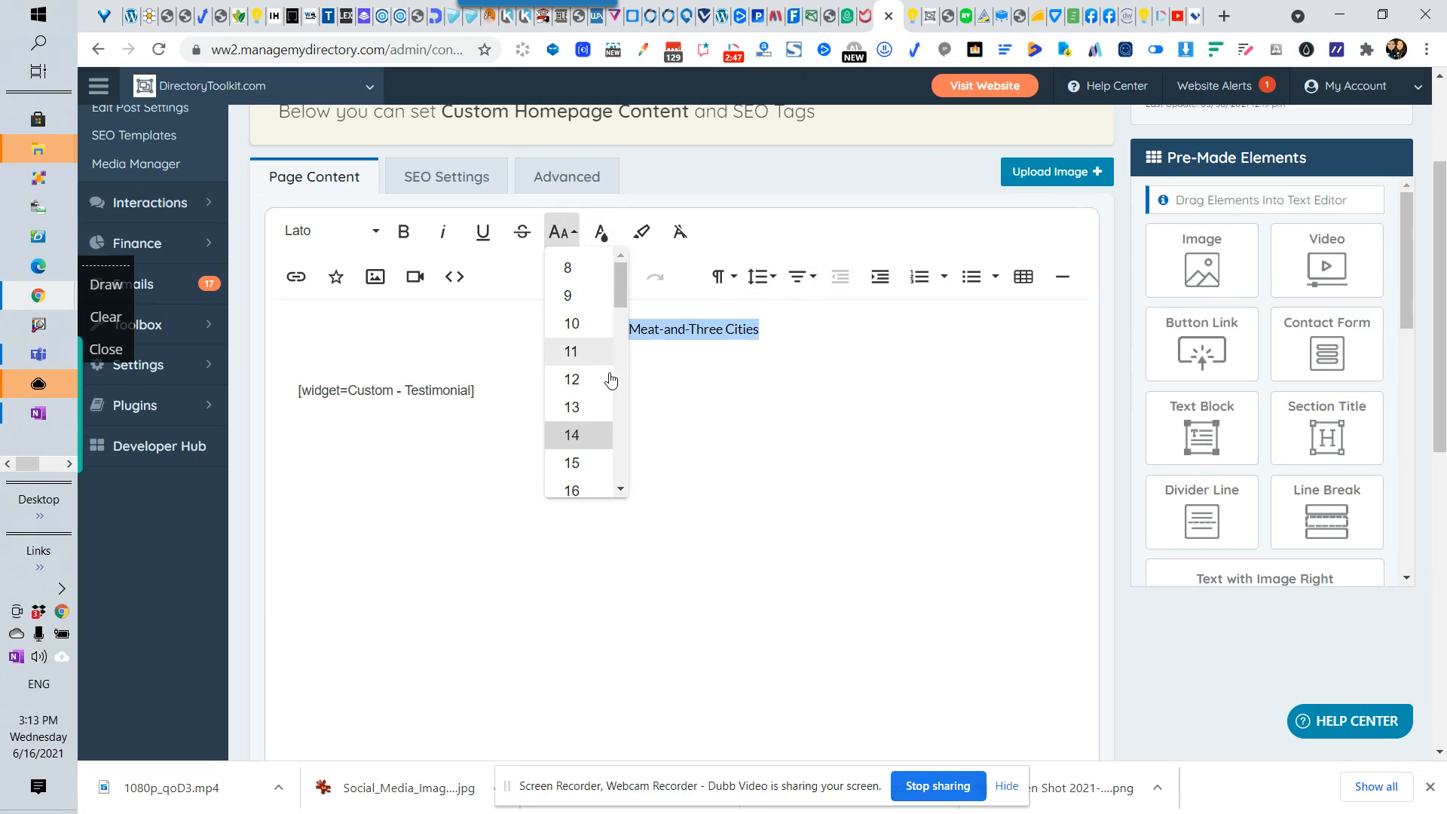
{"action": "scroll", "coordinate": [595, 452], "scroll_direction": "down", "scroll_amount": 3}
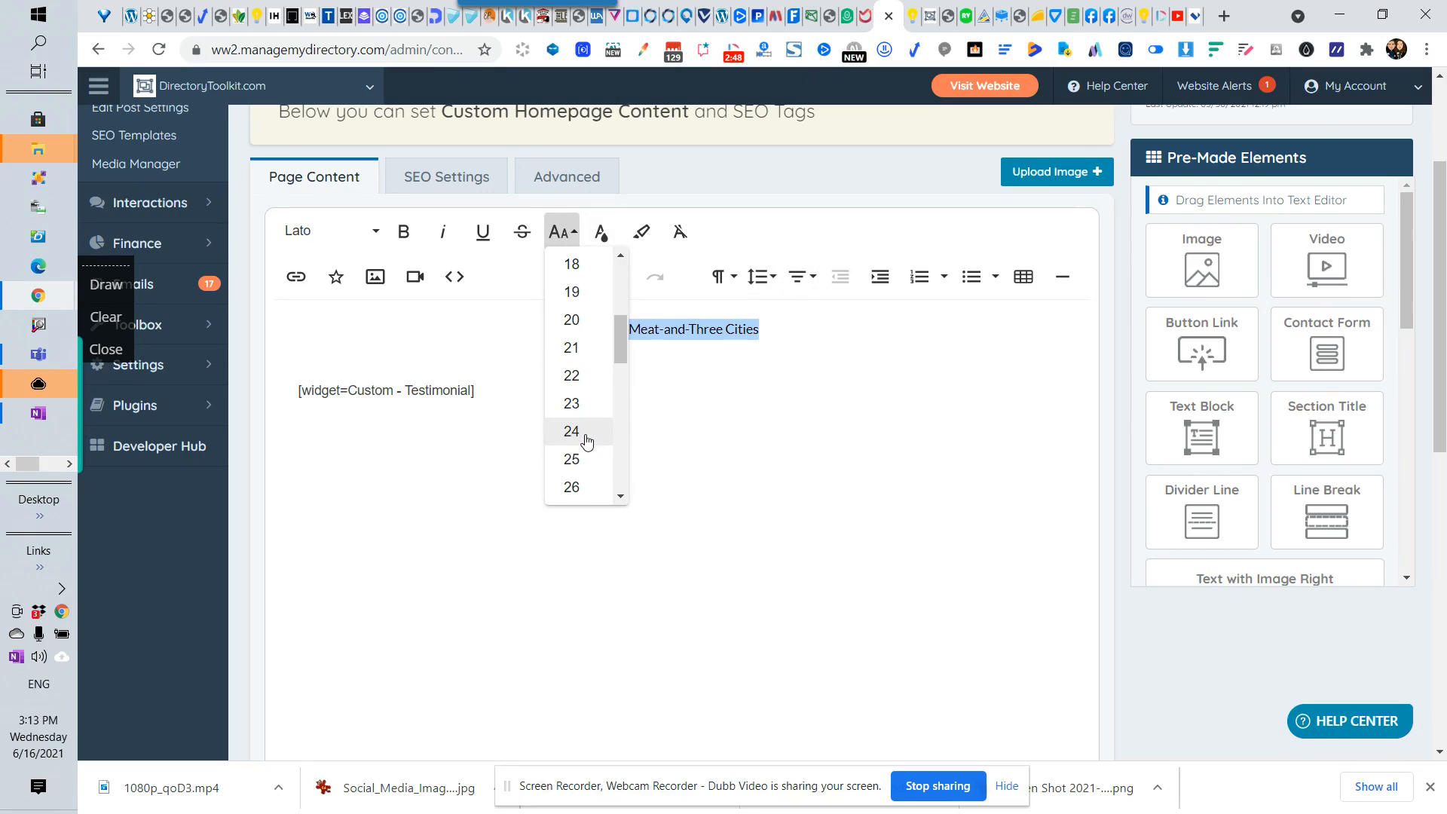
{"action": "left_click", "coordinate": [580, 487]}
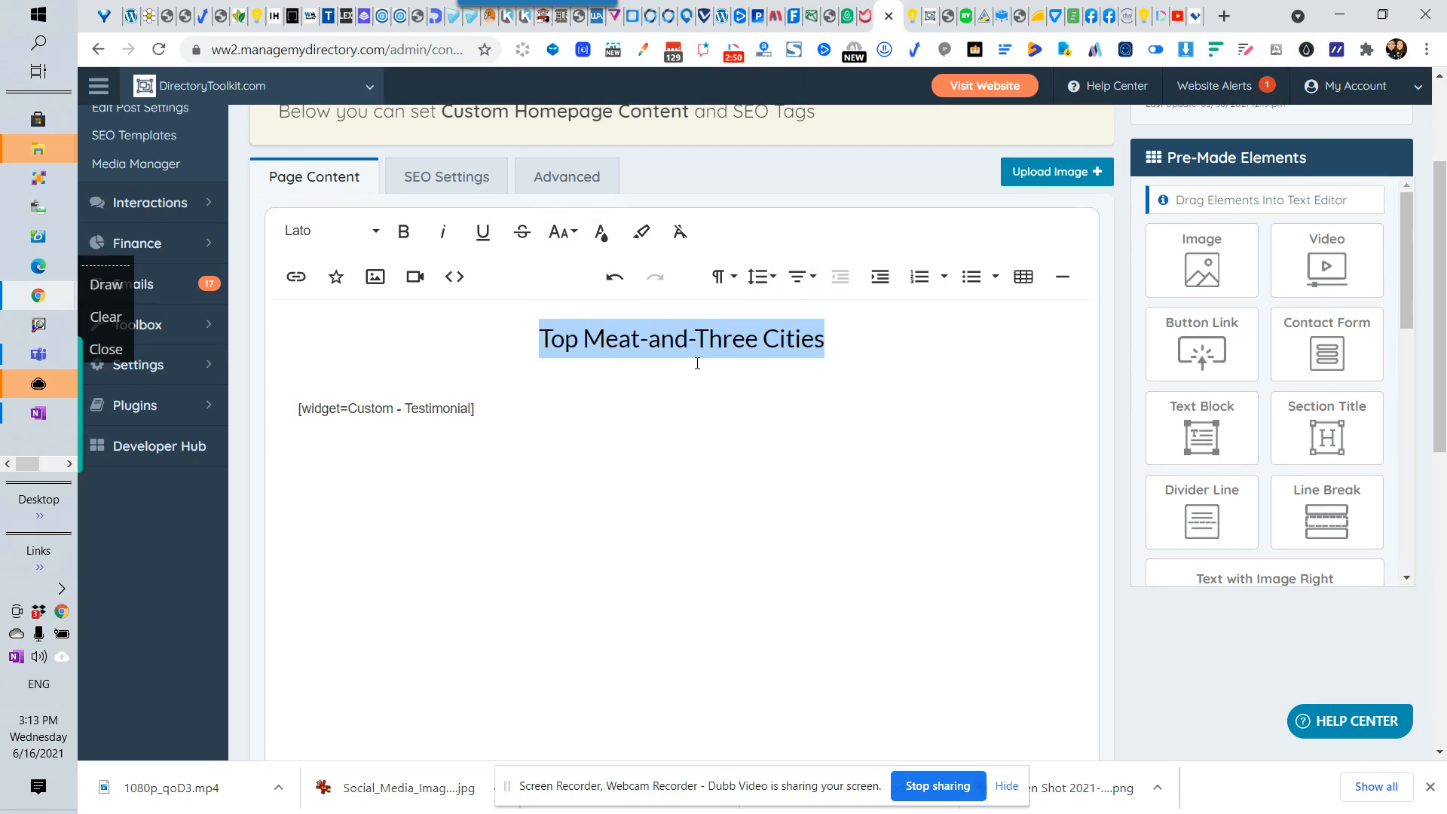
Step: Apply a heading paragraph format to "Top Meat-and-Three Cities", trying one level and switching to a higher one in the format list
{"action": "left_click", "coordinate": [719, 277]}
{"action": "left_click", "coordinate": [774, 401]}
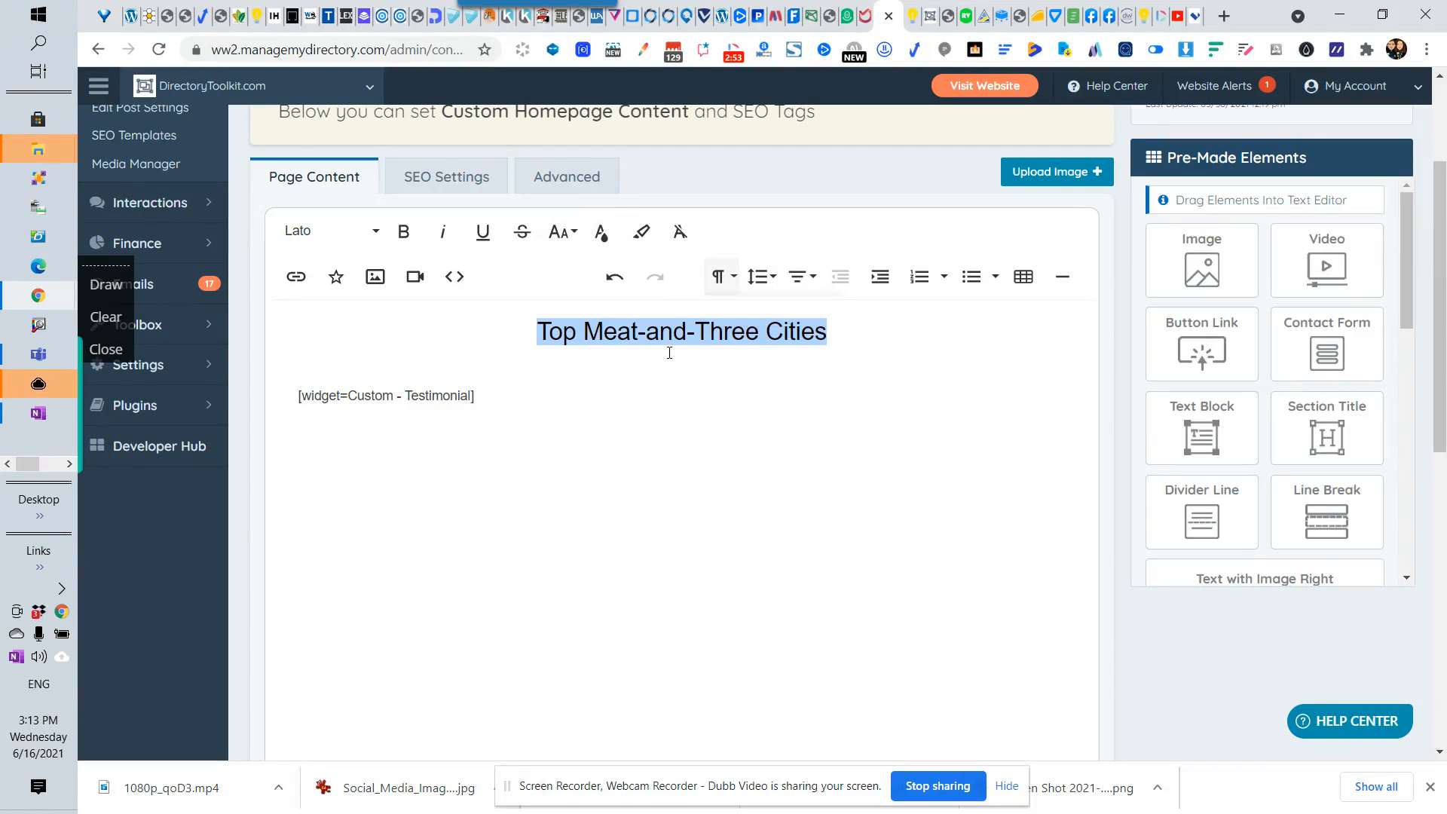
{"action": "left_click", "coordinate": [720, 277]}
{"action": "left_click", "coordinate": [765, 348]}
Step: Select the whole heading "Top Meat-and-Three Cities" and set its font size to 35
{"action": "left_click_drag", "start_coordinate": [536, 335], "coordinate": [827, 335]}
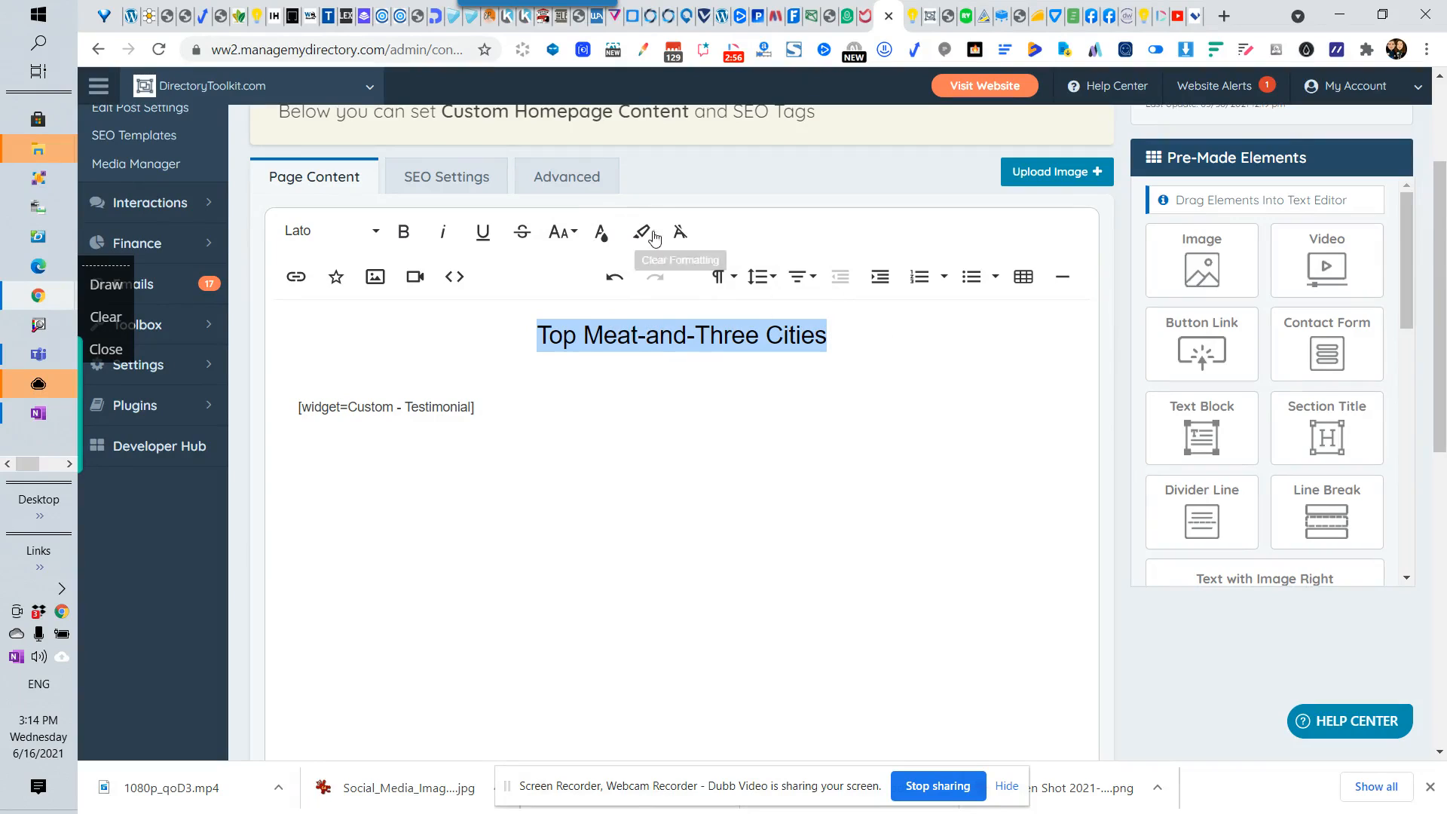
{"action": "left_click", "coordinate": [558, 236]}
{"action": "scroll", "coordinate": [561, 452], "scroll_direction": "down", "scroll_amount": 5}
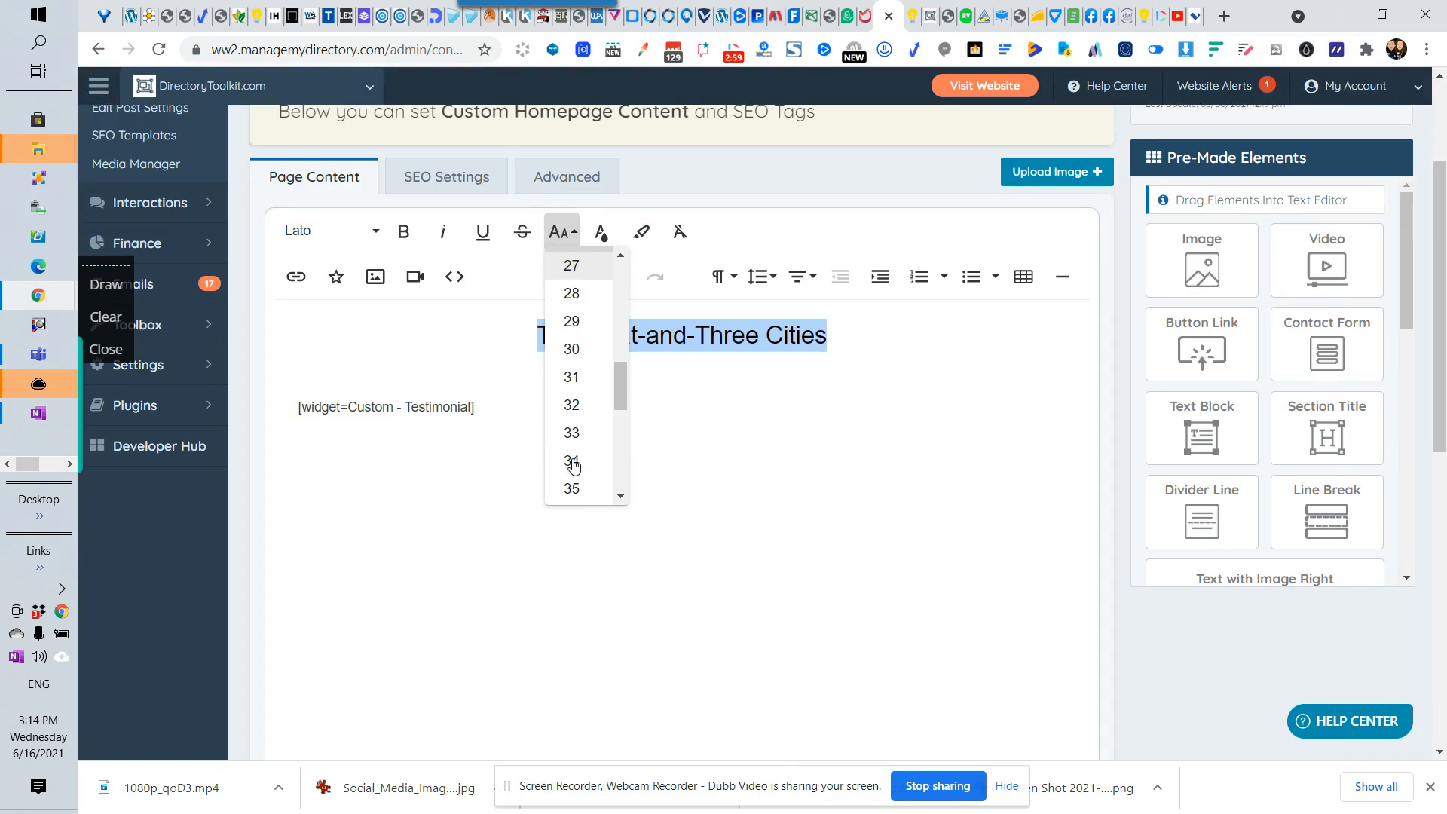
{"action": "left_click", "coordinate": [576, 488]}
Step: Add an empty line directly below the heading and centre it
{"action": "left_click", "coordinate": [958, 343]}
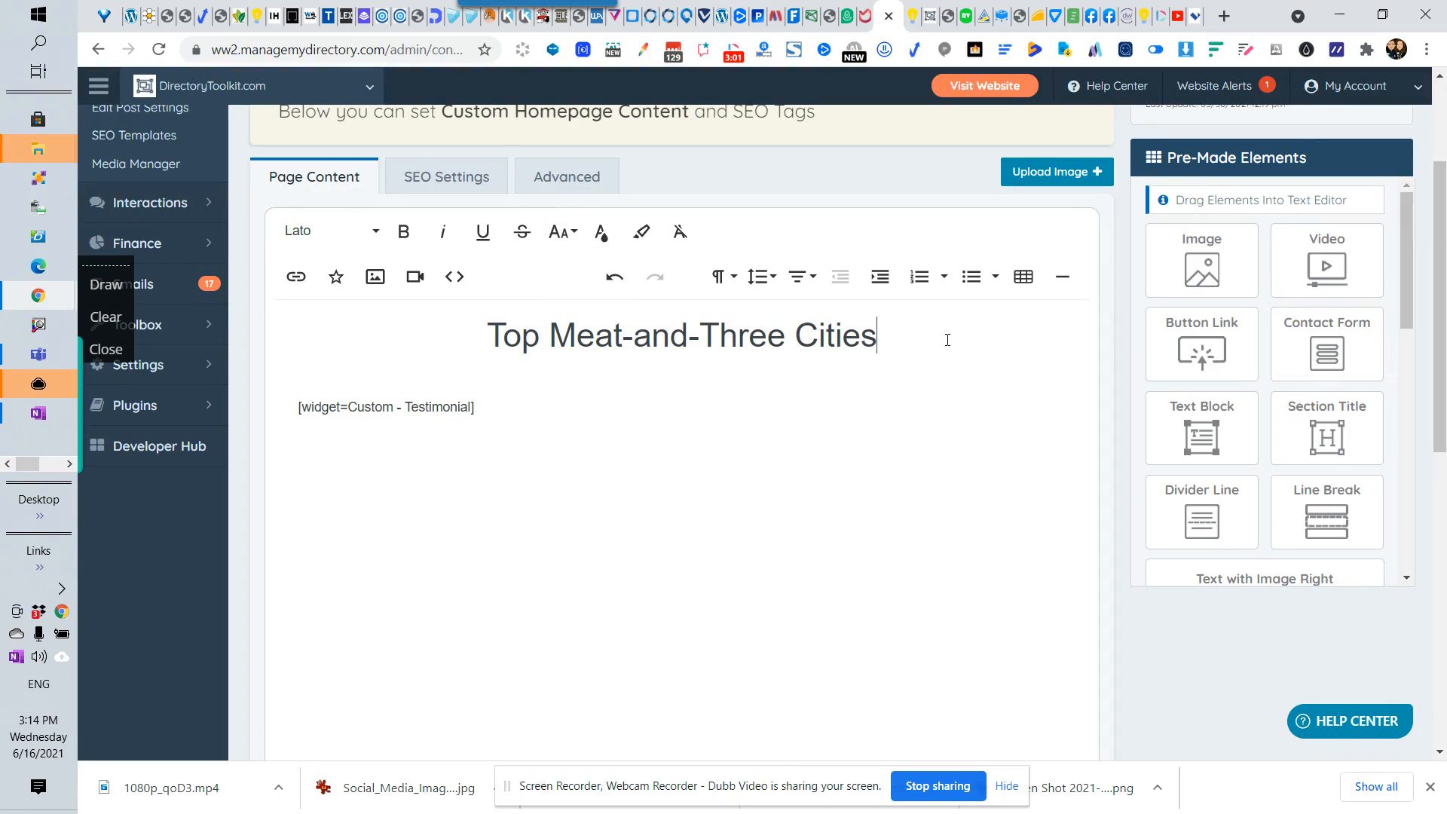
{"action": "key", "text": "Return"}
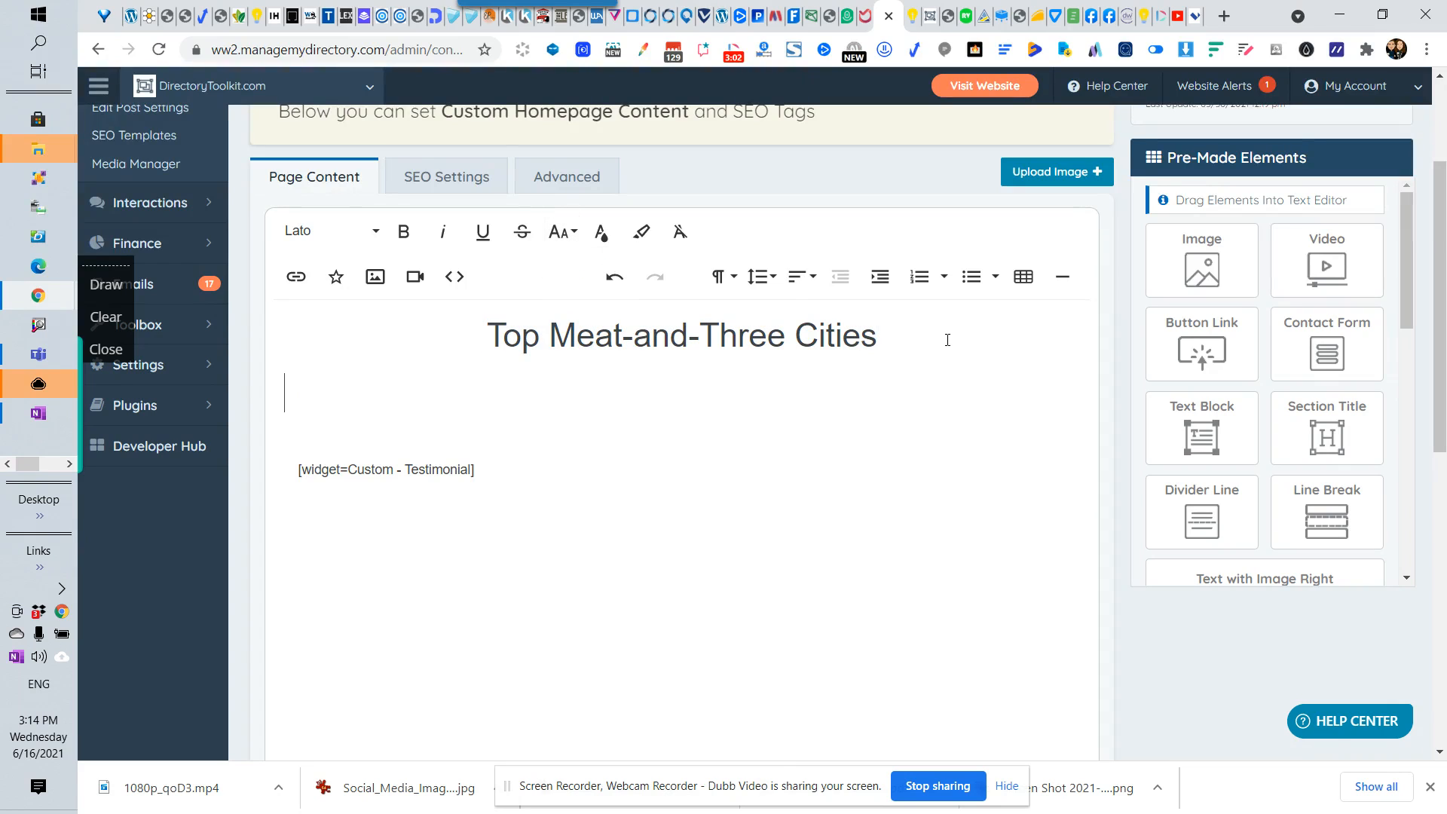
{"action": "left_click", "coordinate": [801, 277]}
{"action": "left_click", "coordinate": [822, 338]}
Step: Insert a table with one row and three columns below the heading "Top Meat-and-Three Cities"
{"action": "left_click", "coordinate": [1023, 282]}
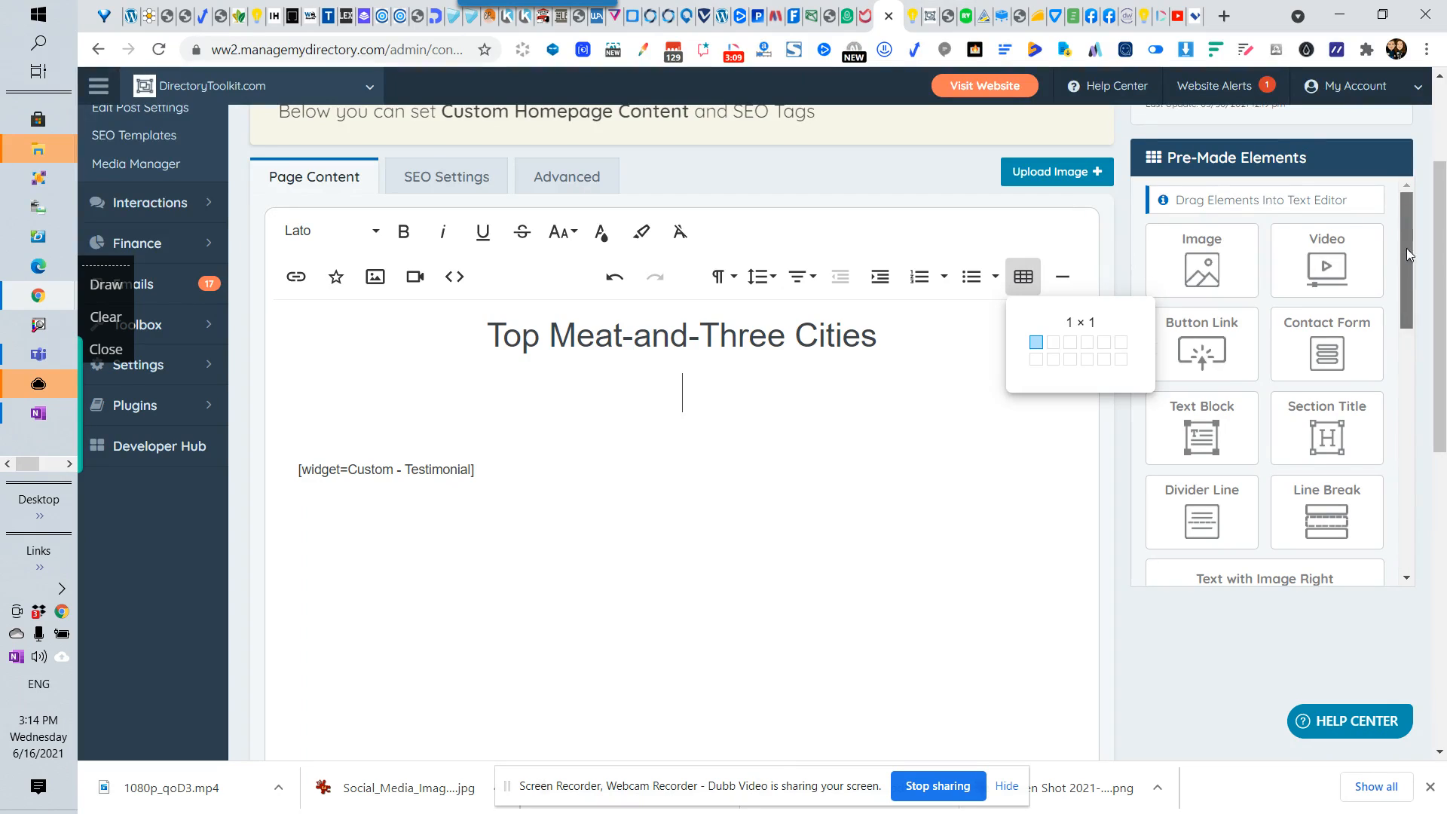
{"action": "left_click_drag", "start_coordinate": [1407, 247], "coordinate": [1393, 361]}
{"action": "scroll", "coordinate": [1393, 361], "scroll_direction": "down", "scroll_amount": 3}
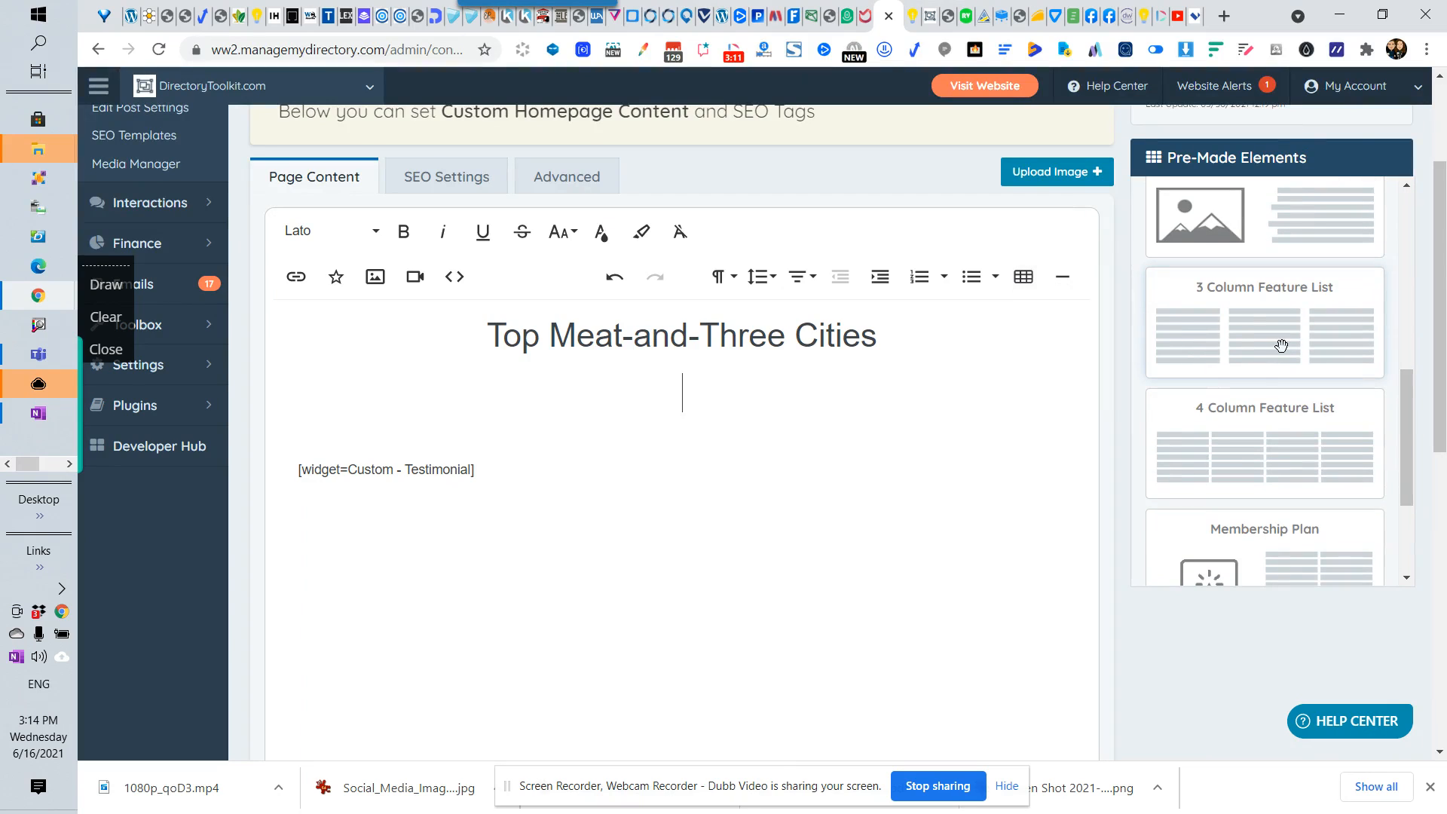
{"action": "scroll", "coordinate": [1391, 375], "scroll_direction": "down", "scroll_amount": 3}
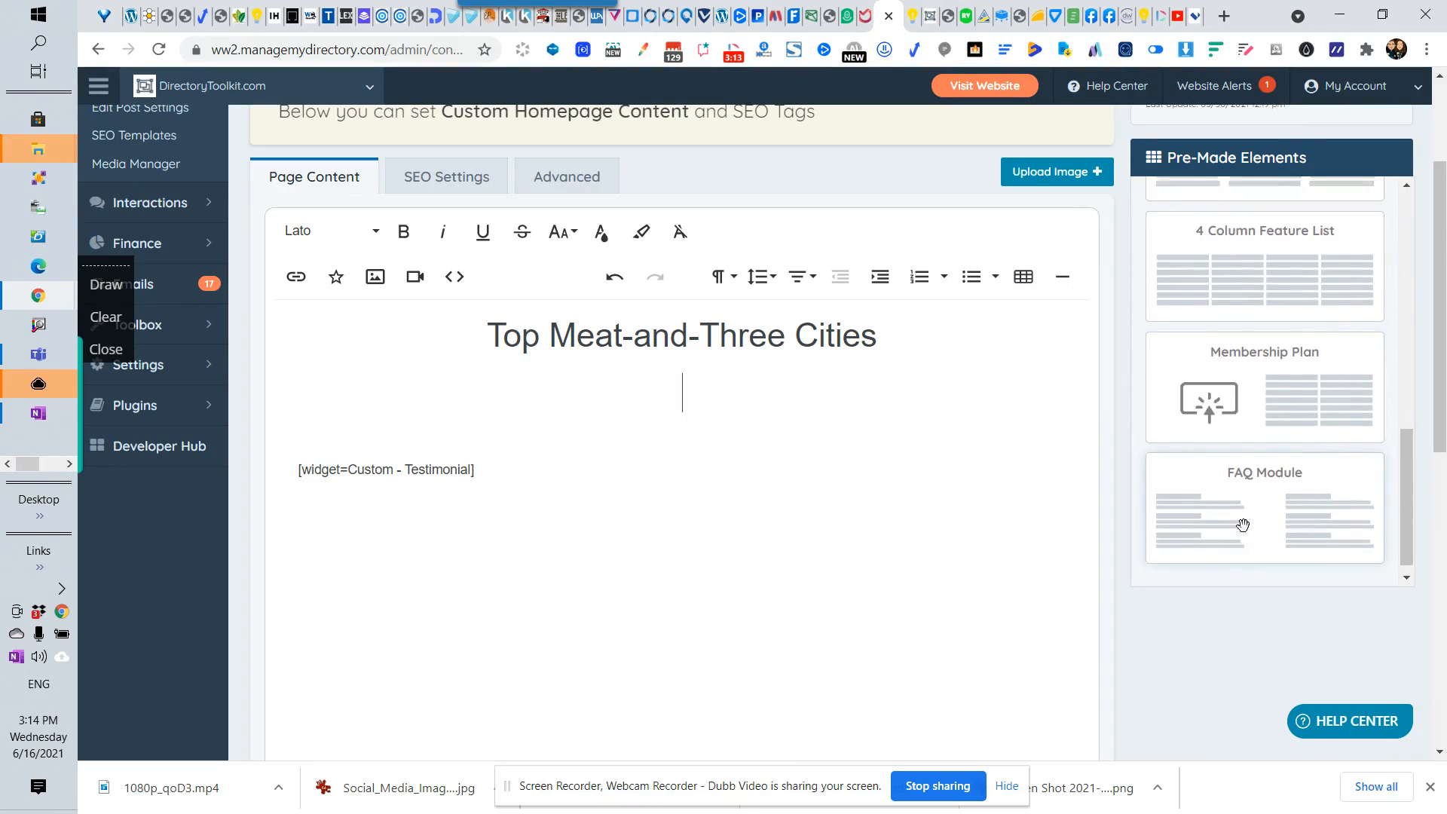
{"action": "scroll", "coordinate": [1267, 494], "scroll_direction": "up", "scroll_amount": 8}
{"action": "scroll", "coordinate": [1267, 494], "scroll_direction": "up", "scroll_amount": 2}
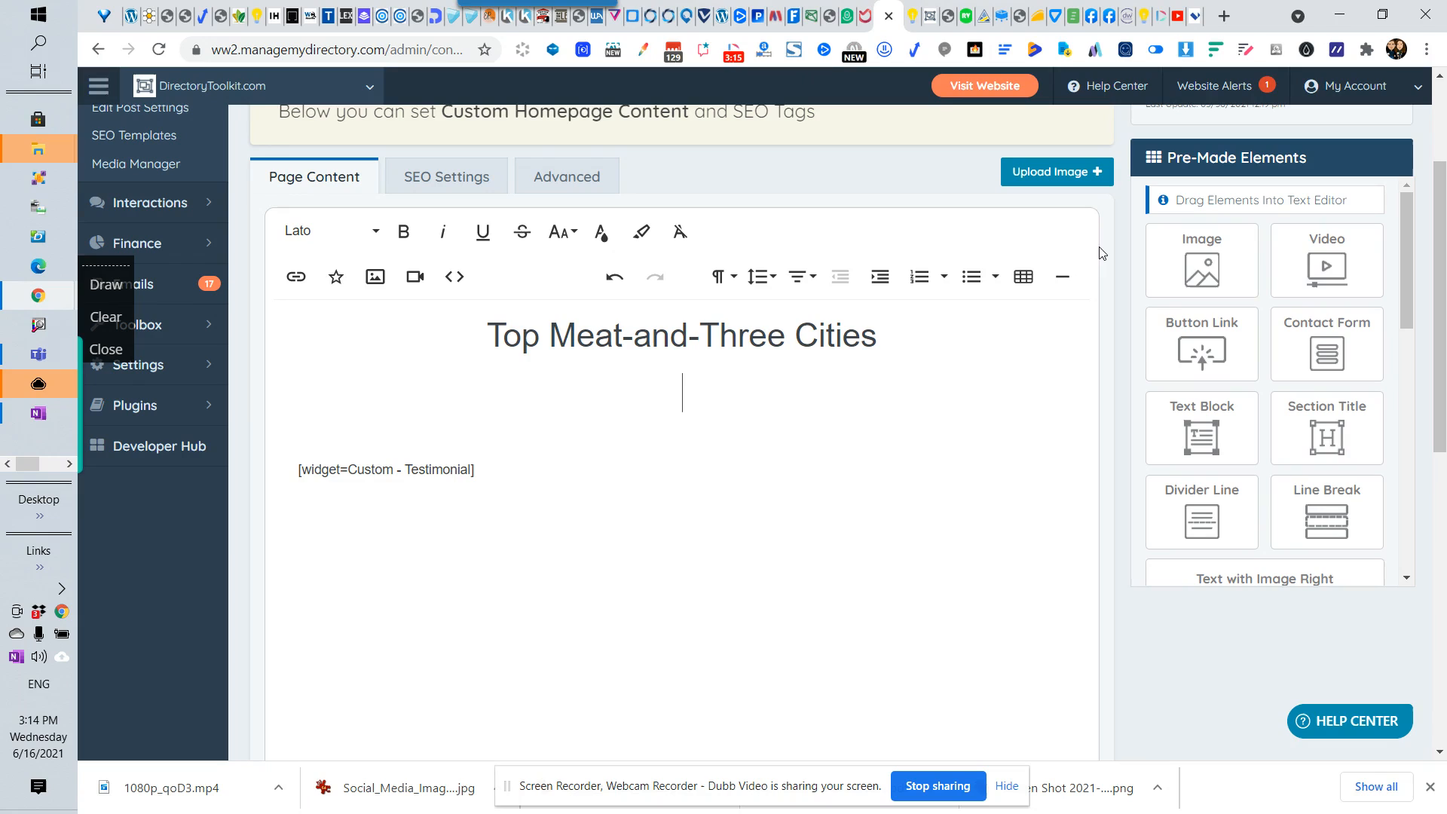
{"action": "left_click", "coordinate": [1023, 279]}
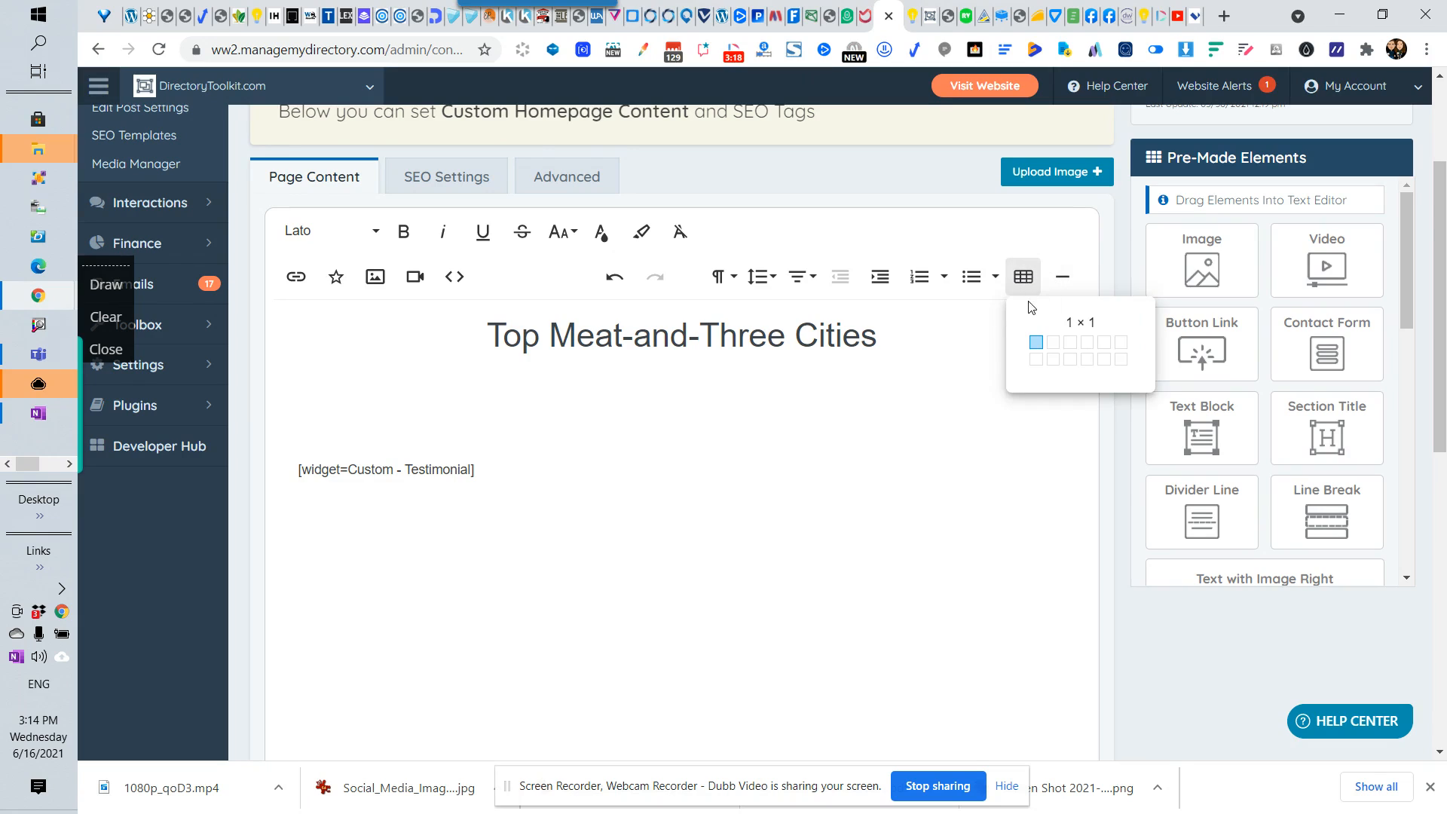
{"action": "left_click", "coordinate": [1073, 343]}
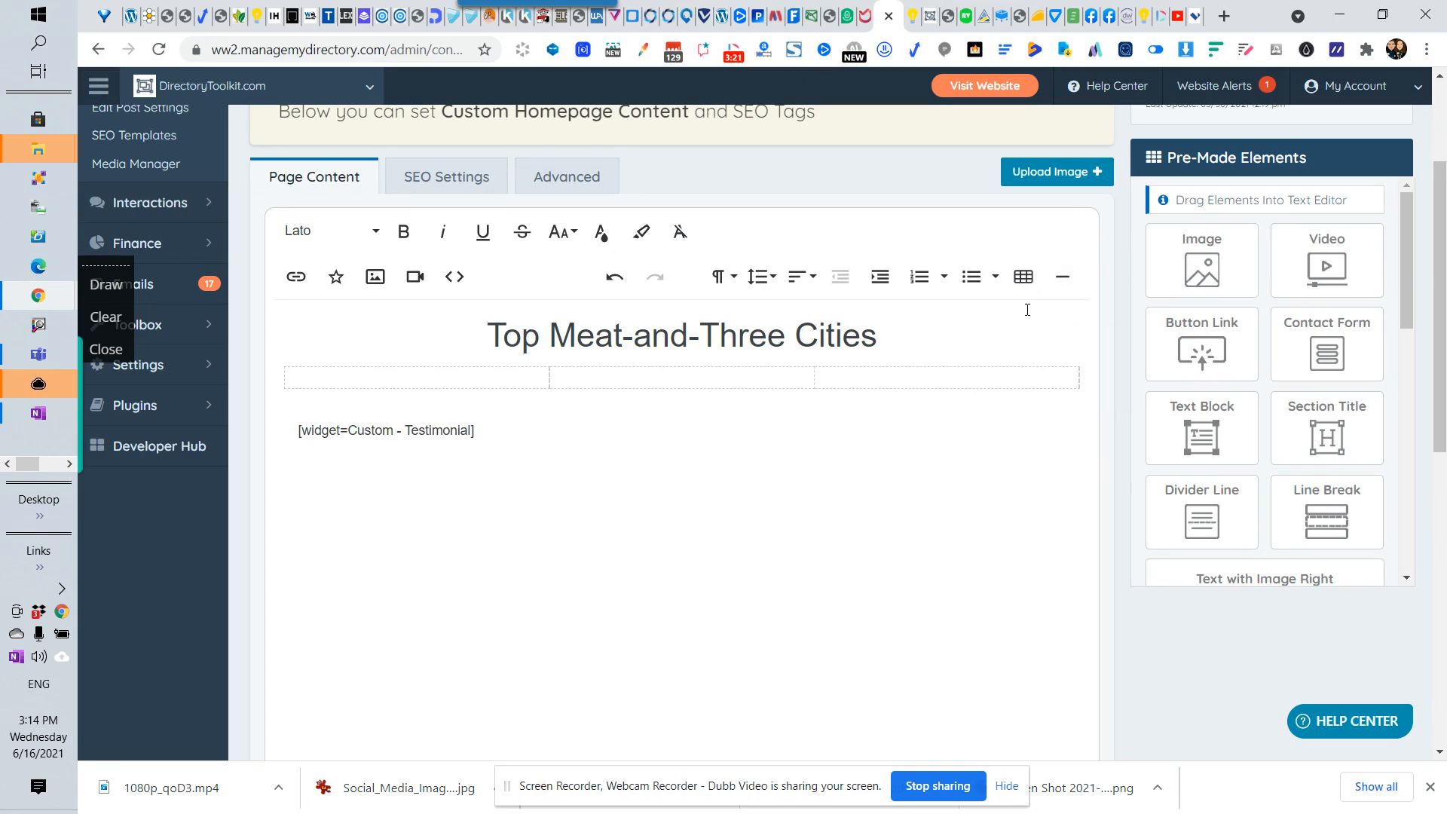
Step: Set the text alignment of all three table cells to centred
{"action": "left_click", "coordinate": [497, 379]}
{"action": "left_click", "coordinate": [802, 277]}
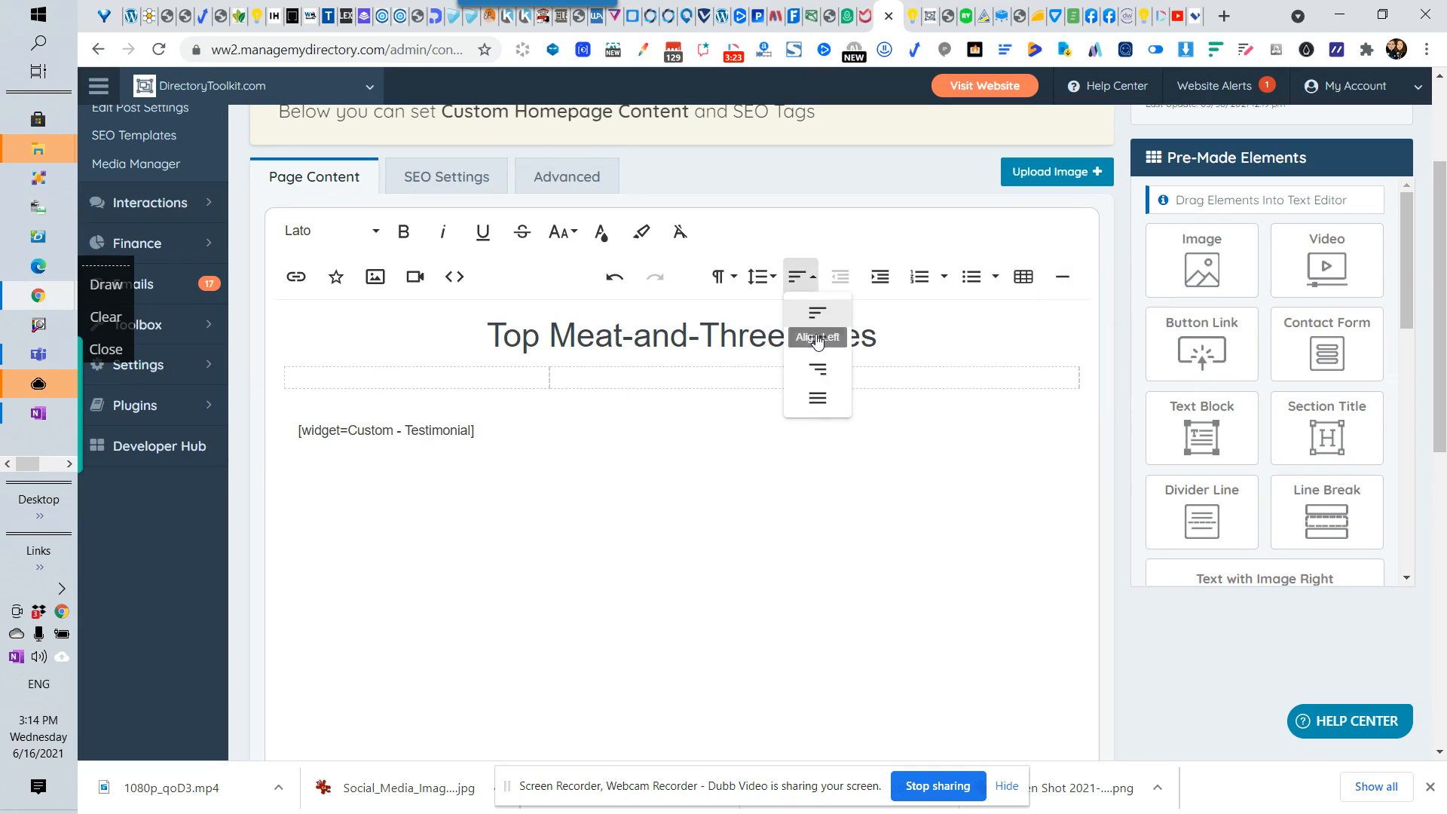
{"action": "left_click", "coordinate": [731, 363]}
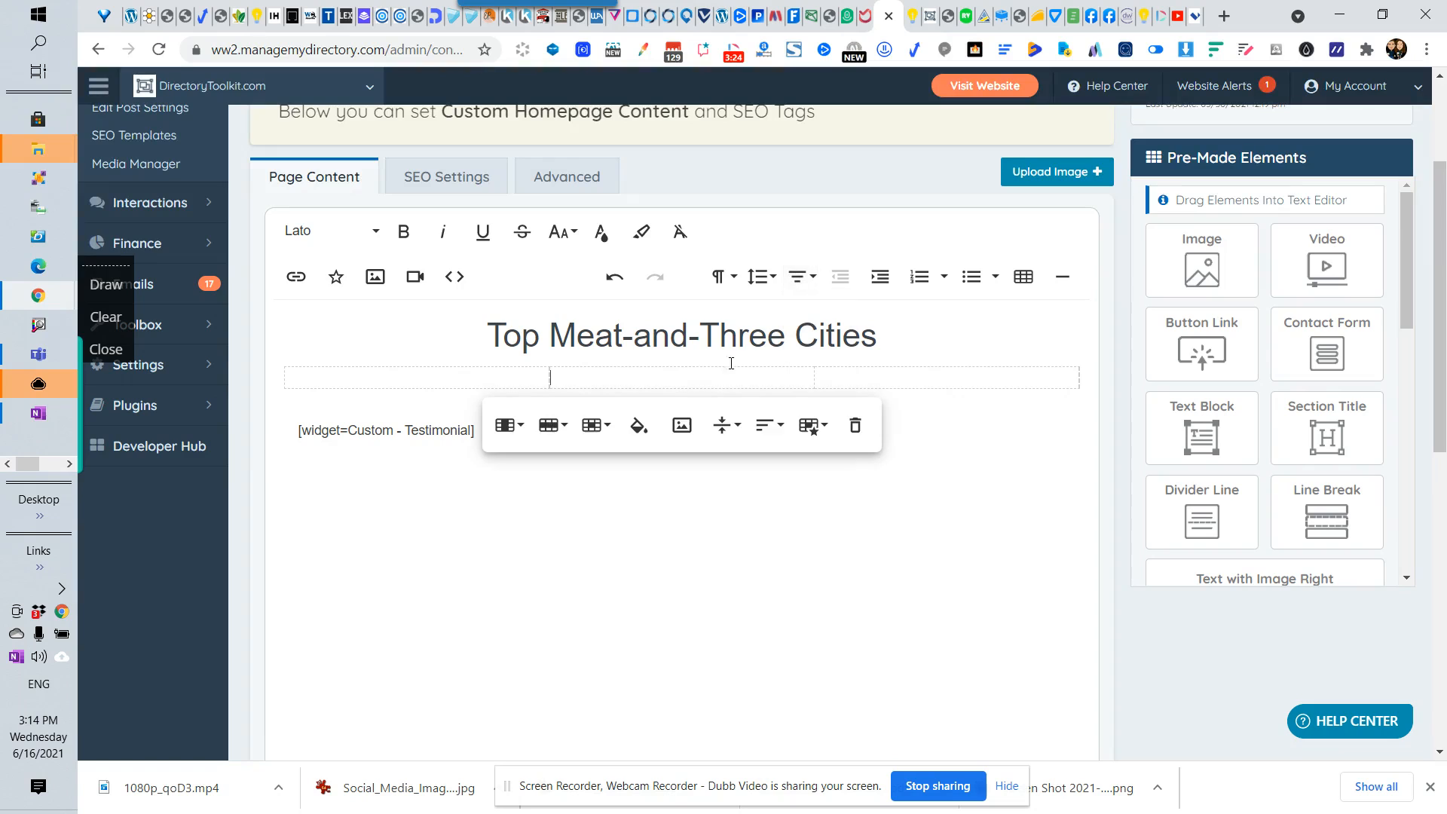
{"action": "left_click", "coordinate": [801, 277]}
{"action": "left_click", "coordinate": [816, 337]}
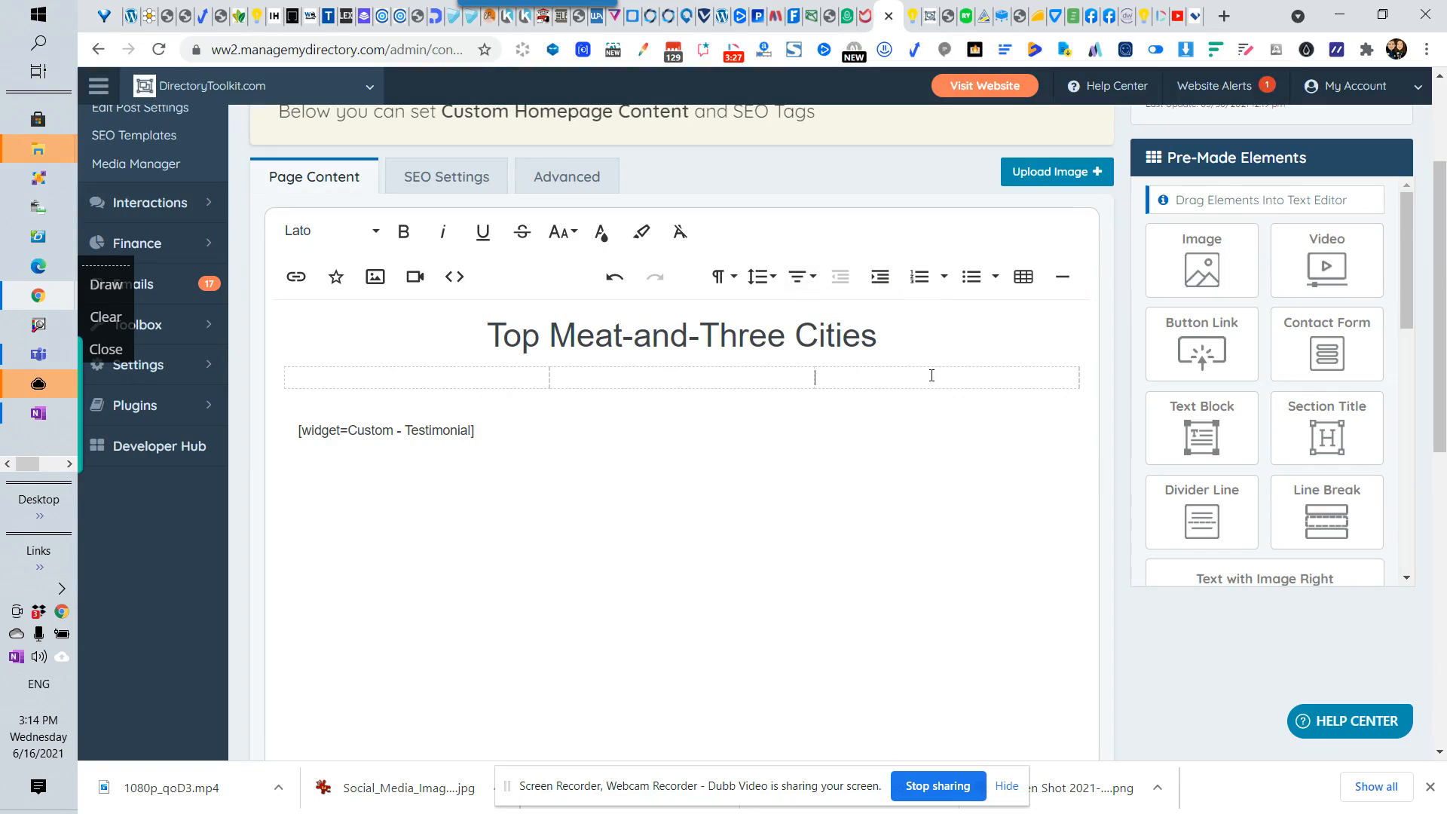
{"action": "left_click", "coordinate": [933, 375]}
{"action": "left_click", "coordinate": [801, 276]}
{"action": "left_click", "coordinate": [819, 344]}
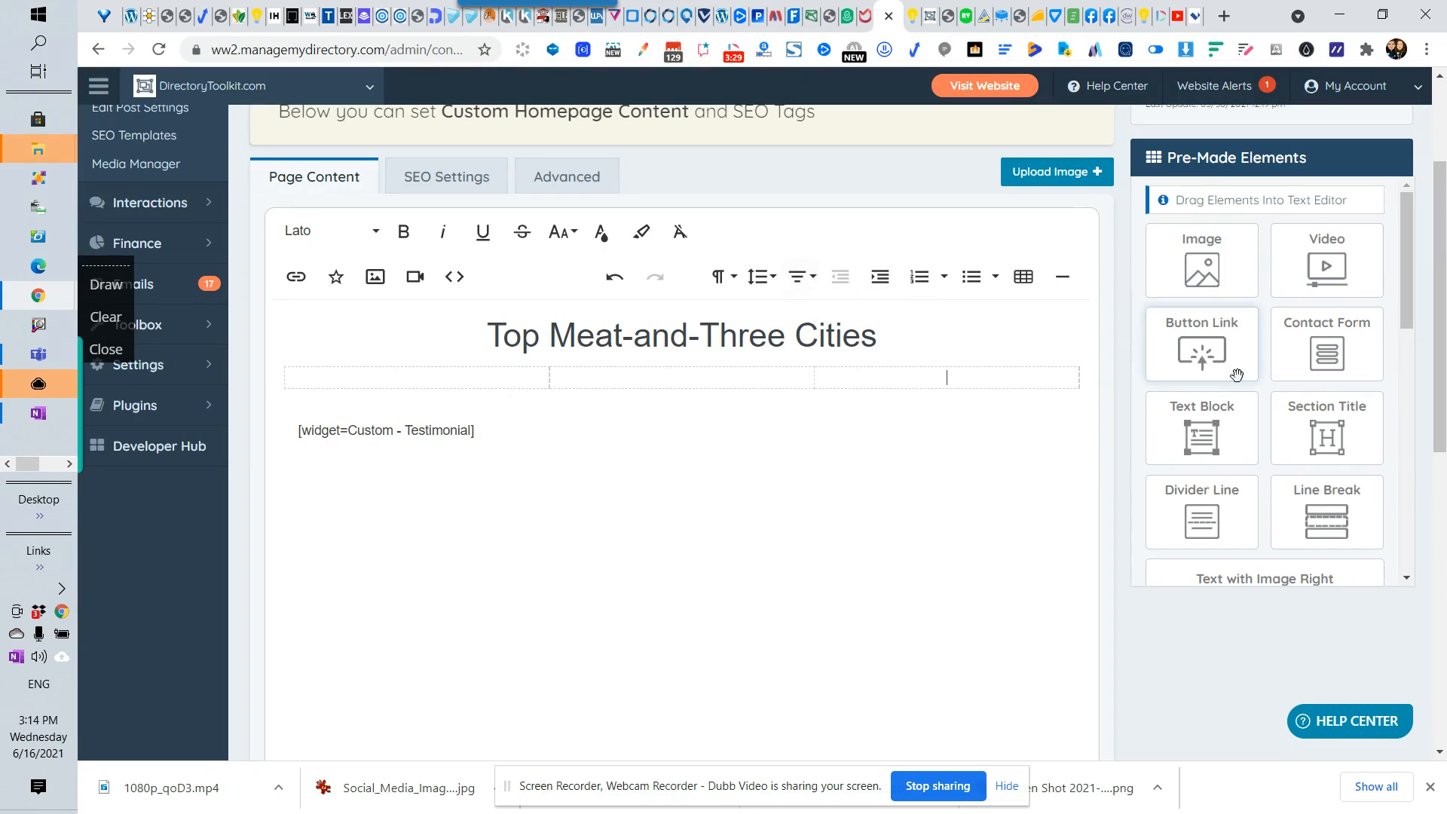
Step: Place a pre-made Button Link element in each of the three table cells
{"action": "mouse_move", "coordinate": [1194, 349]}
{"action": "left_mouse_down"}
{"action": "mouse_move", "coordinate": [608, 355]}
{"action": "mouse_move", "coordinate": [430, 381]}
{"action": "mouse_move", "coordinate": [1197, 346]}
{"action": "left_mouse_up"}
{"action": "left_click_drag", "start_coordinate": [674, 386], "coordinate": [681, 387]}
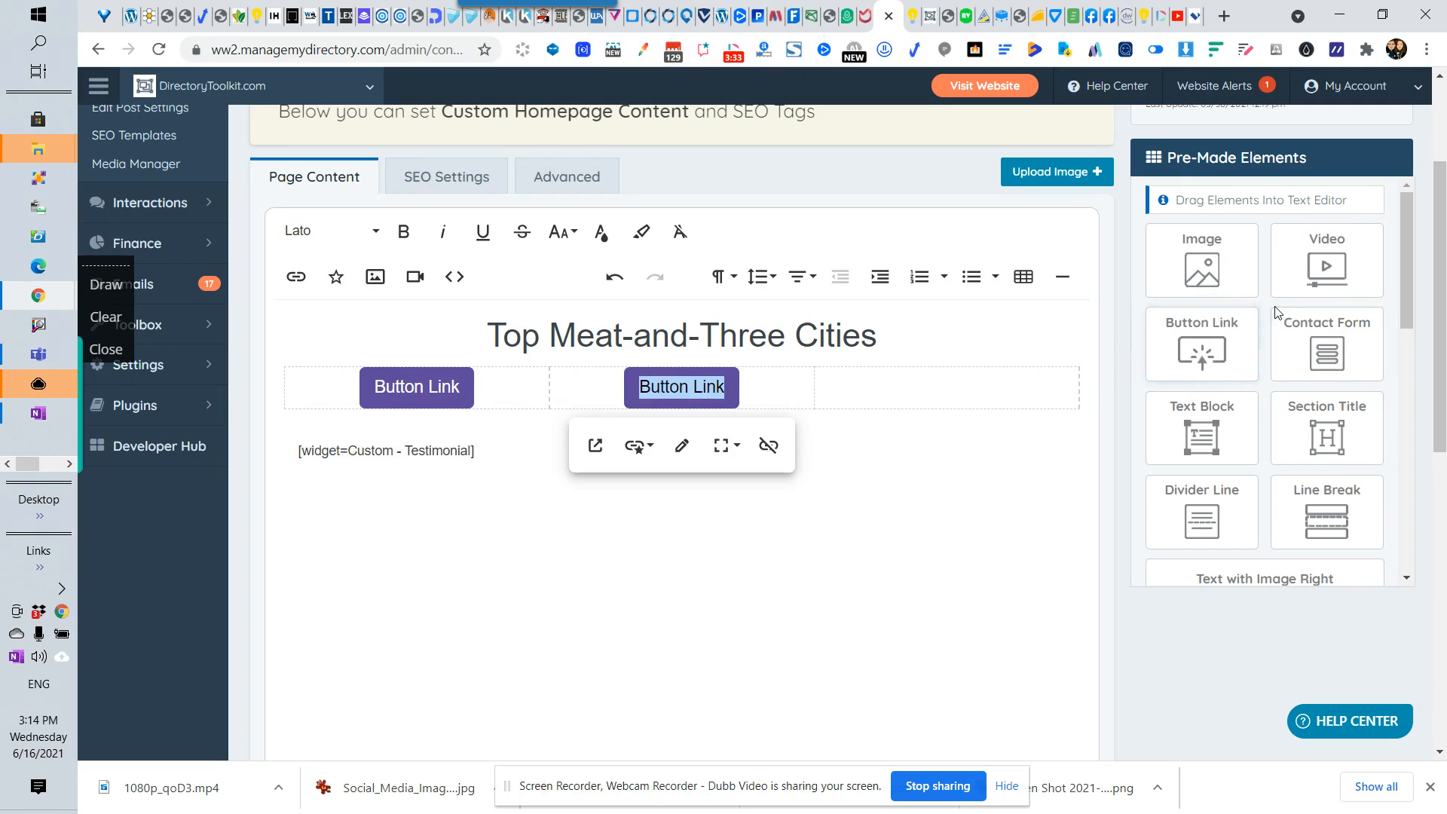
{"action": "left_click_drag", "start_coordinate": [1203, 347], "coordinate": [930, 388]}
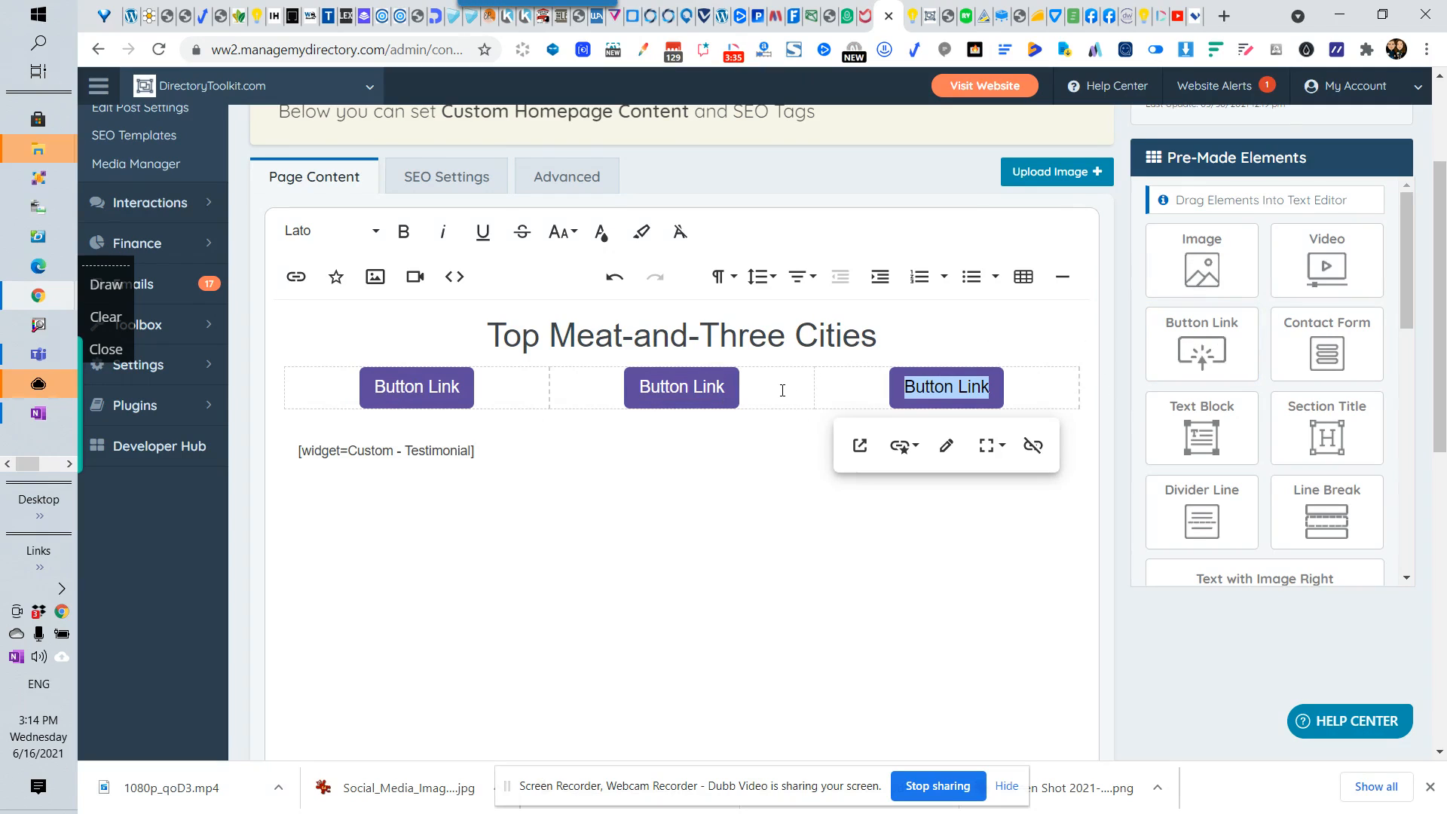
Step: Style the first cell's button as Button Danger and the third cell's button as Button Primary
{"action": "left_click", "coordinate": [429, 387]}
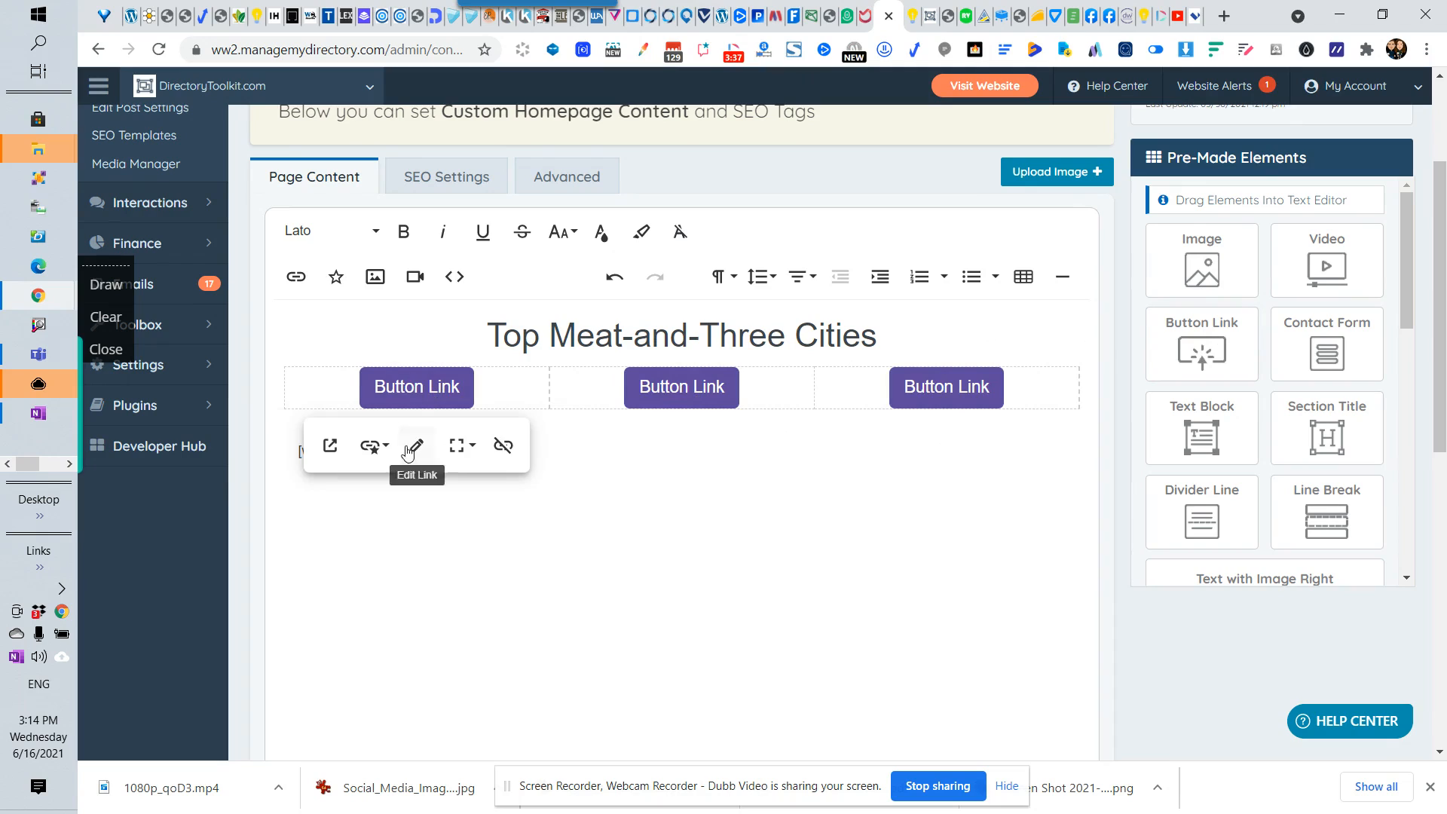
{"action": "left_click", "coordinate": [373, 446]}
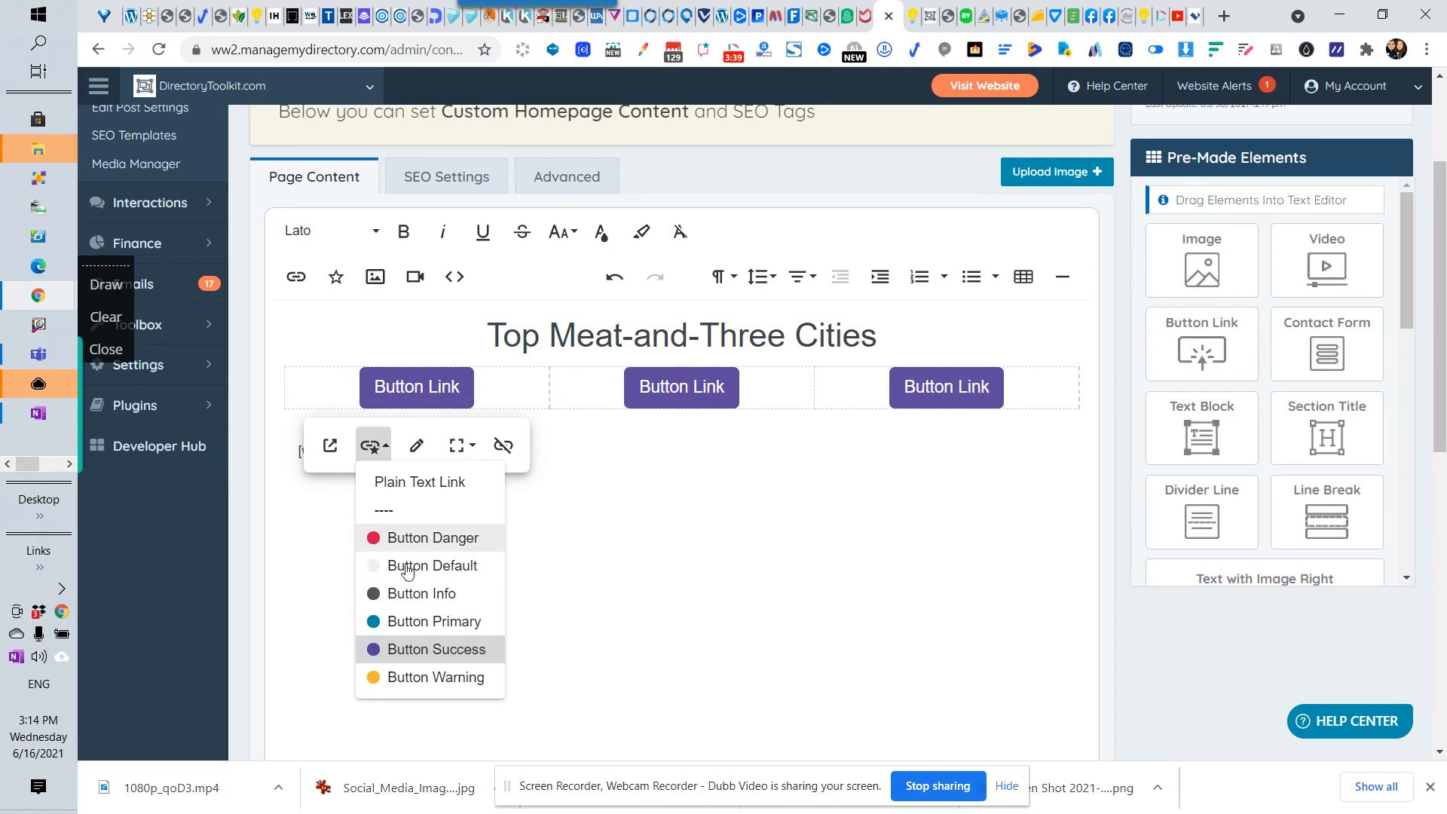
{"action": "left_click", "coordinate": [452, 537]}
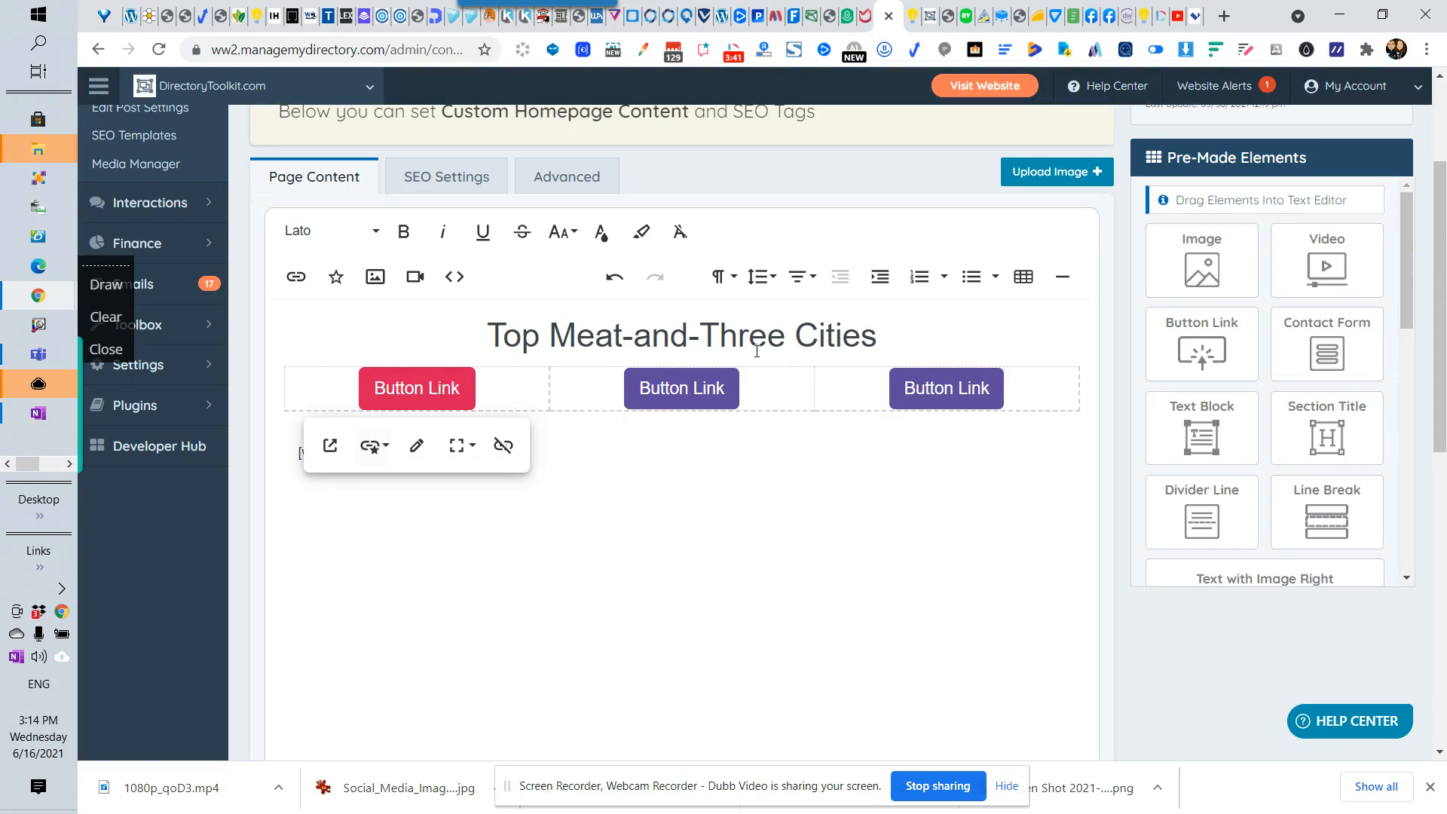
{"action": "left_click", "coordinate": [694, 388]}
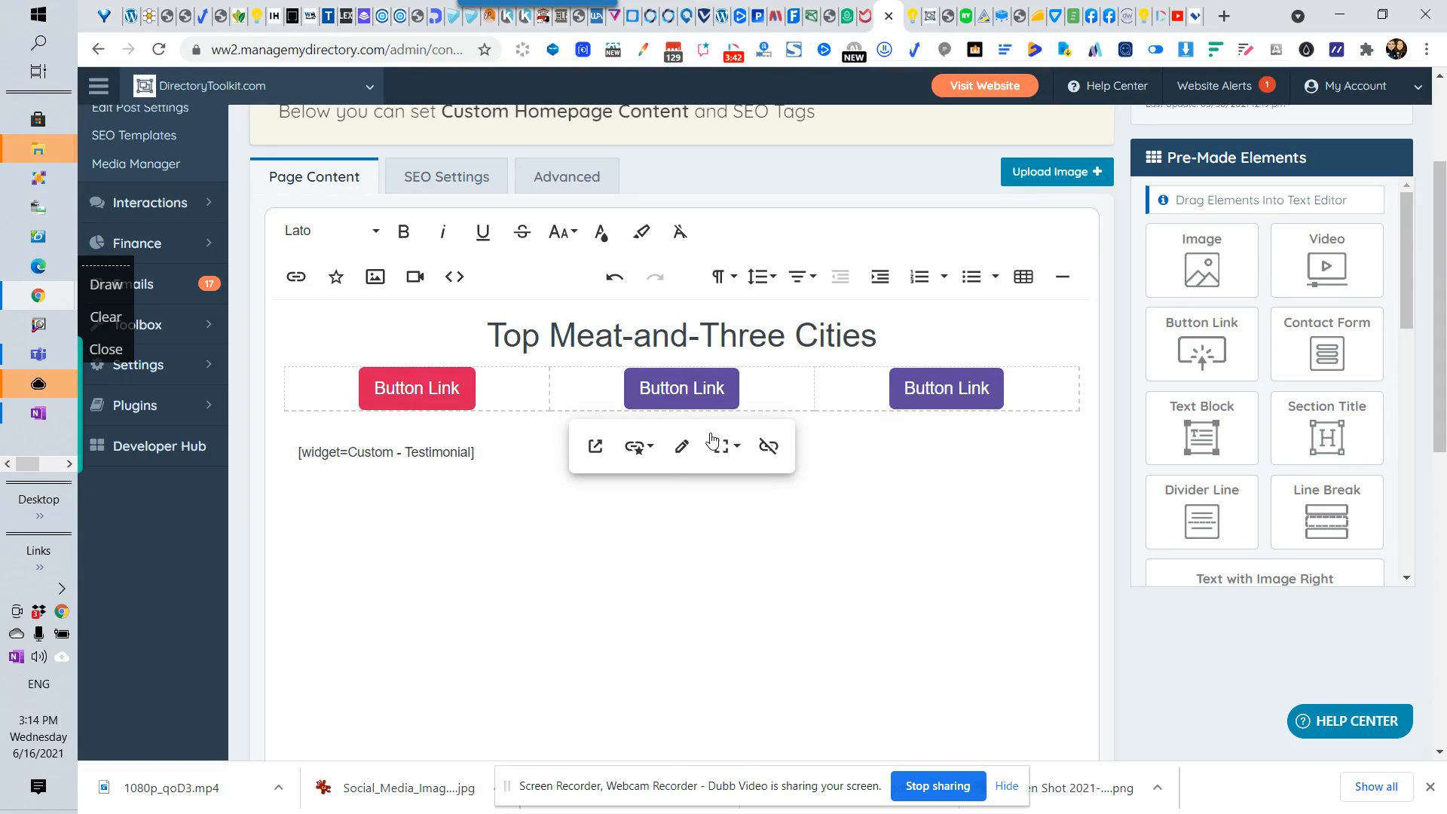
{"action": "left_click", "coordinate": [954, 389]}
{"action": "left_click", "coordinate": [902, 446]}
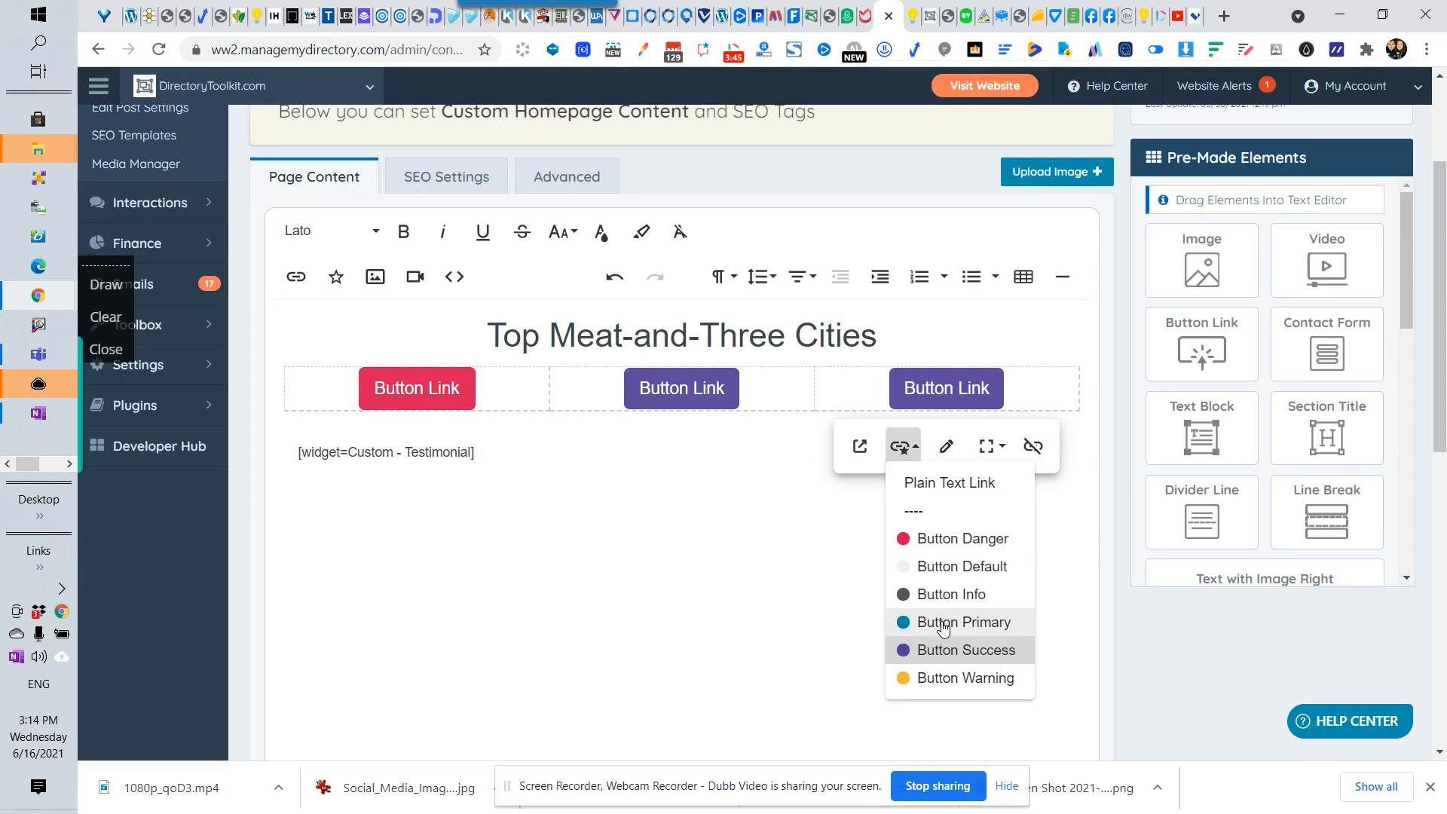
{"action": "left_click", "coordinate": [944, 623]}
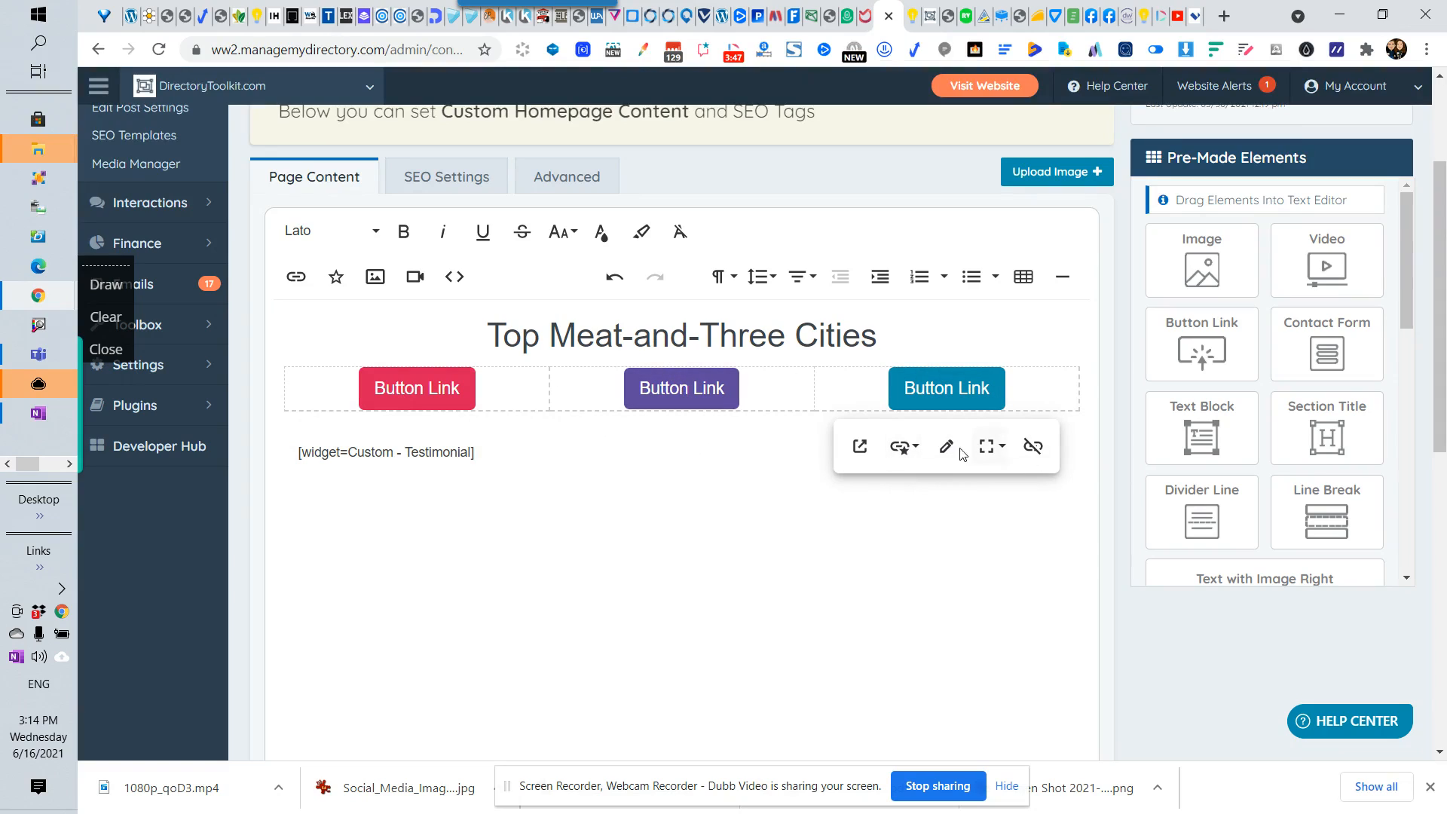
Step: Make the buttons in all three table cells full width
{"action": "left_click", "coordinate": [994, 448]}
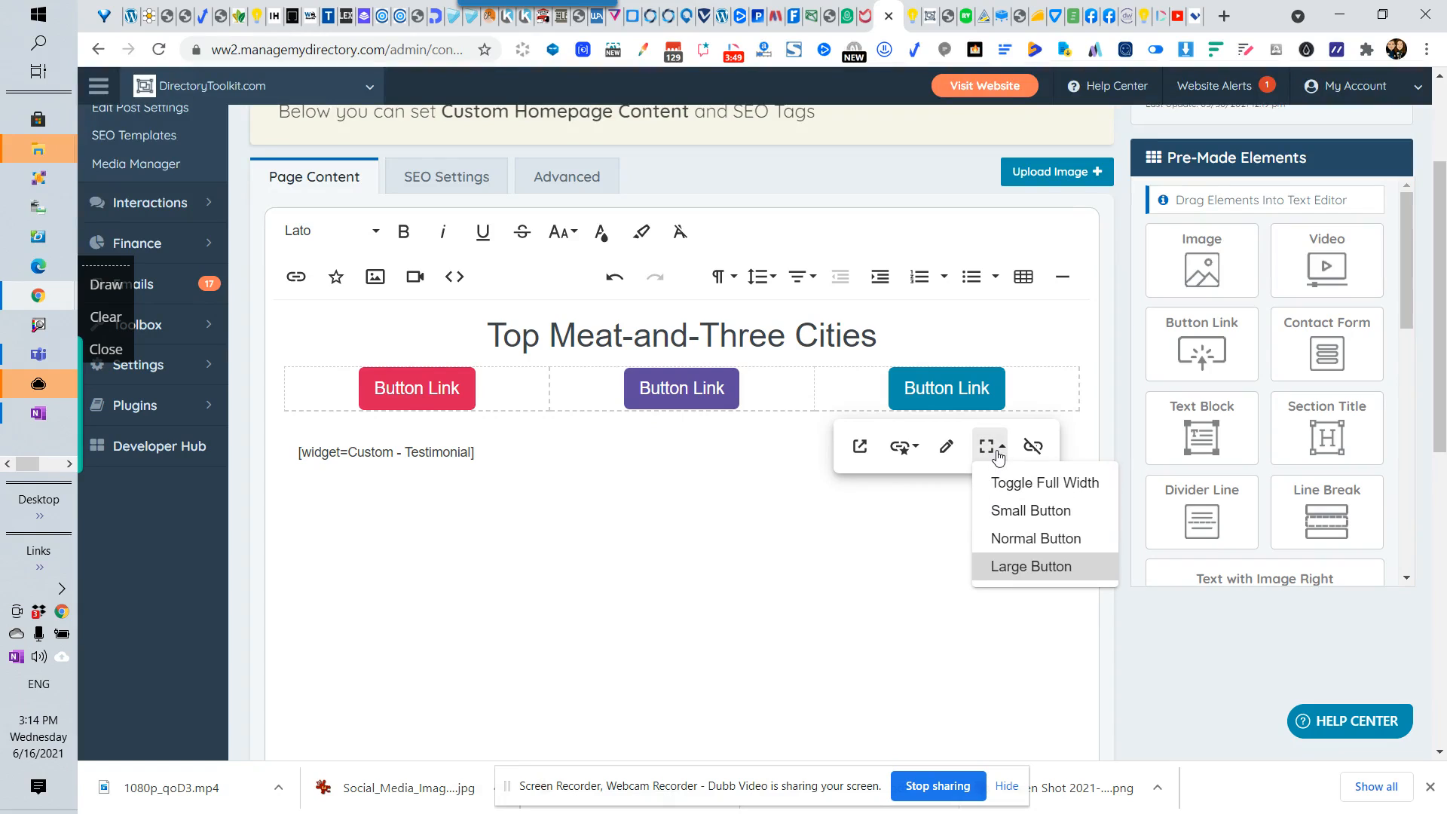
{"action": "left_click", "coordinate": [1007, 479]}
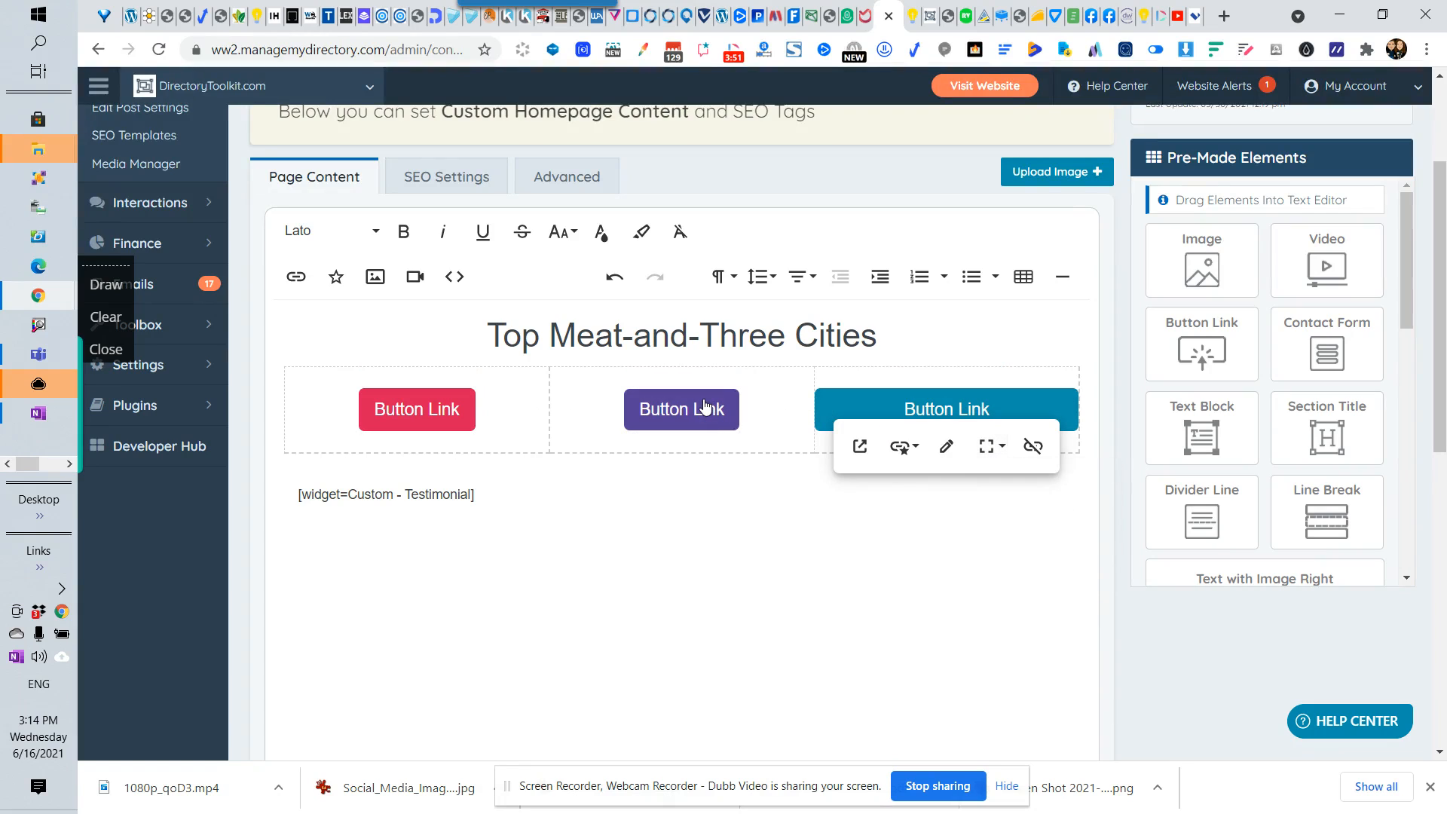
{"action": "left_click", "coordinate": [705, 407]}
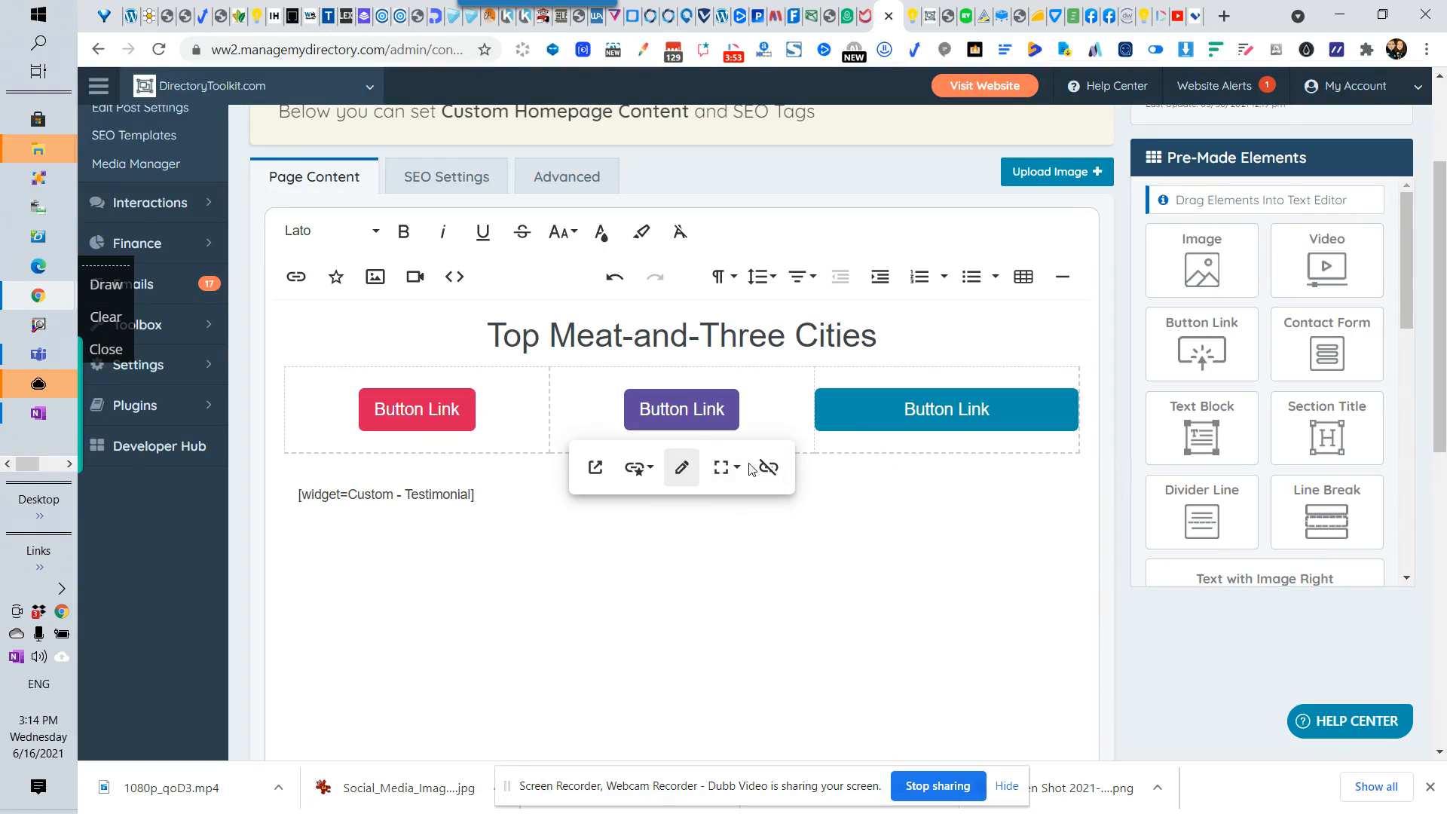
{"action": "left_click", "coordinate": [723, 468]}
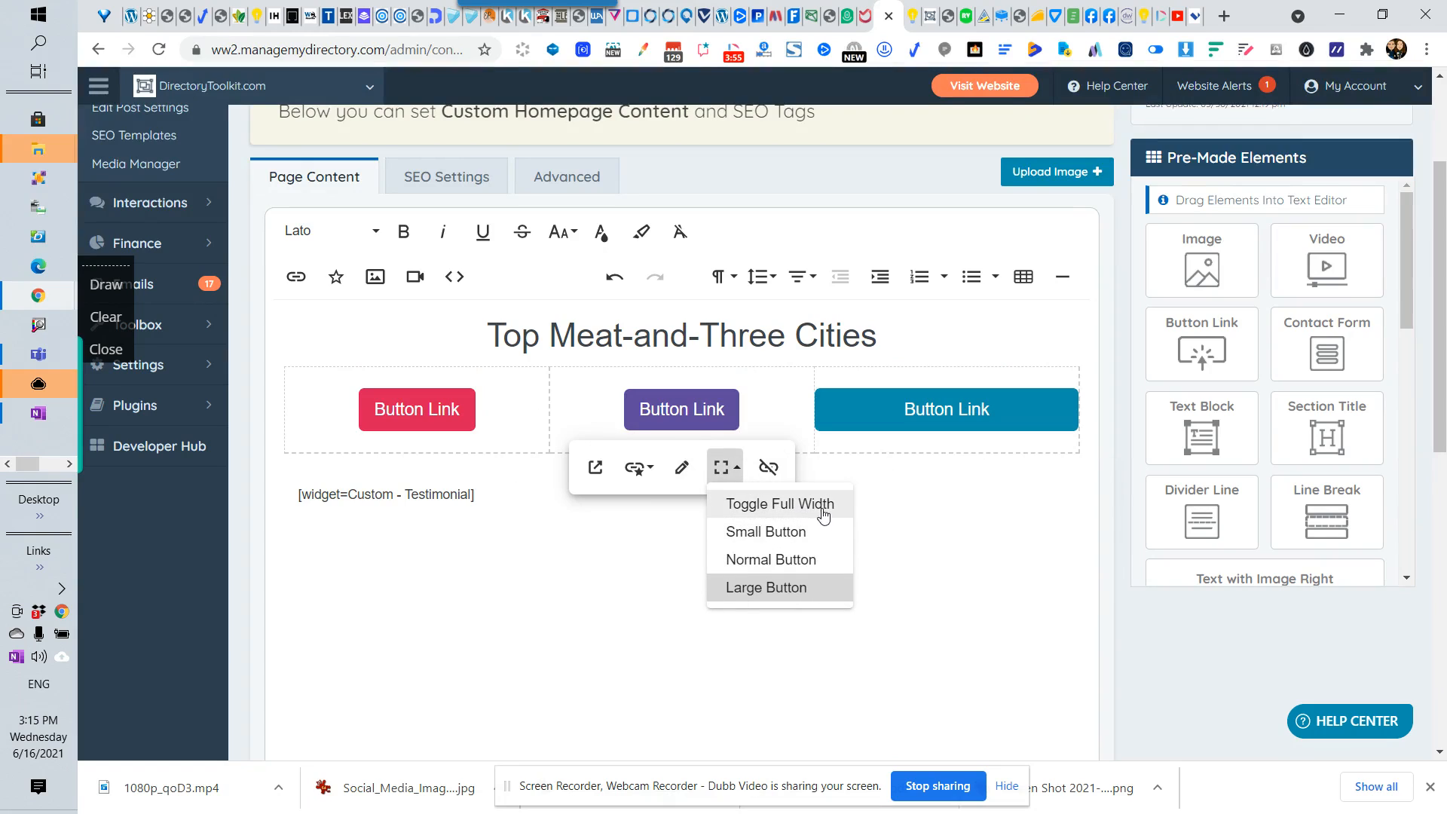
{"action": "left_click", "coordinate": [822, 503]}
{"action": "left_click", "coordinate": [445, 410]}
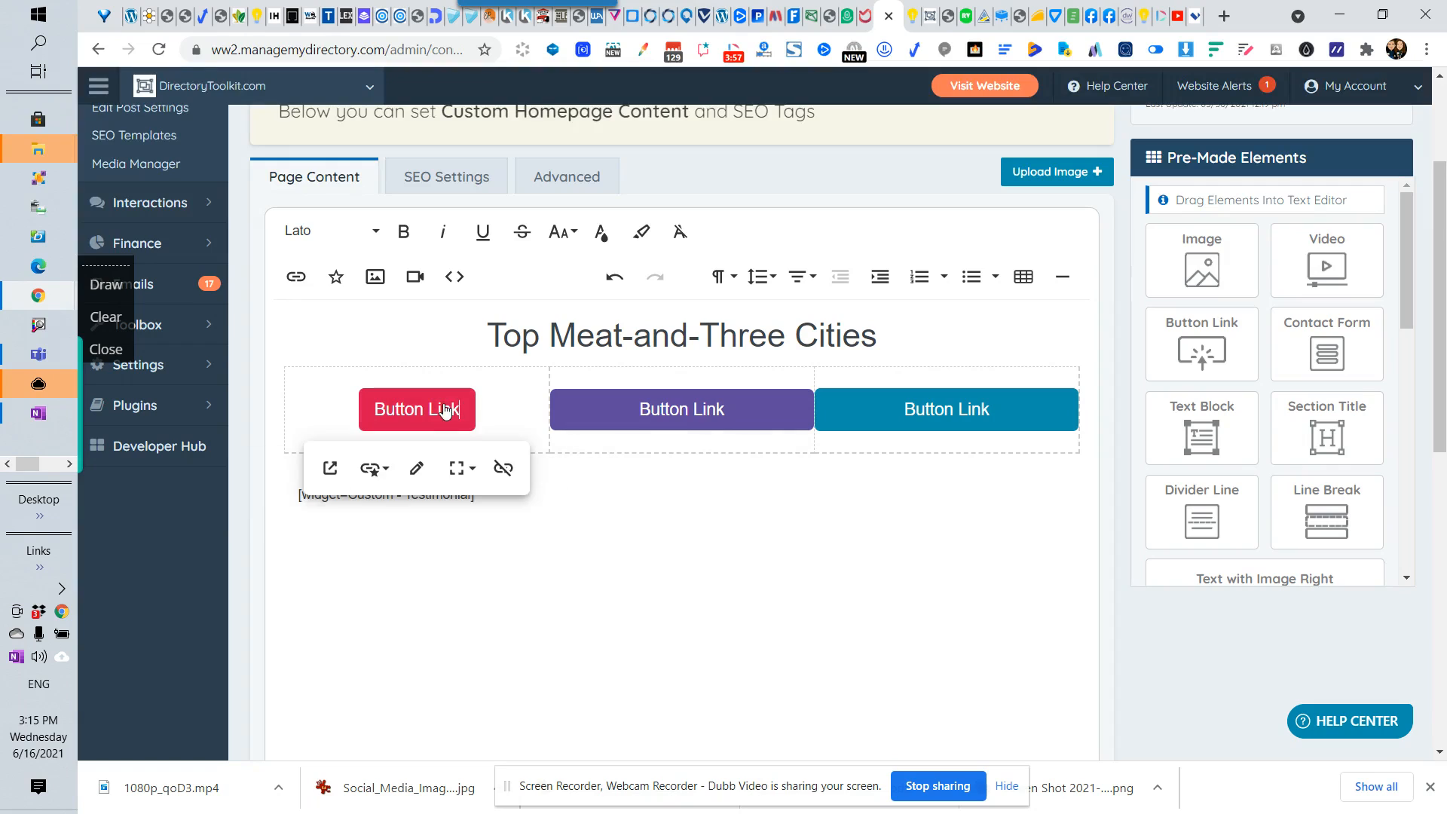
{"action": "left_click", "coordinate": [462, 468]}
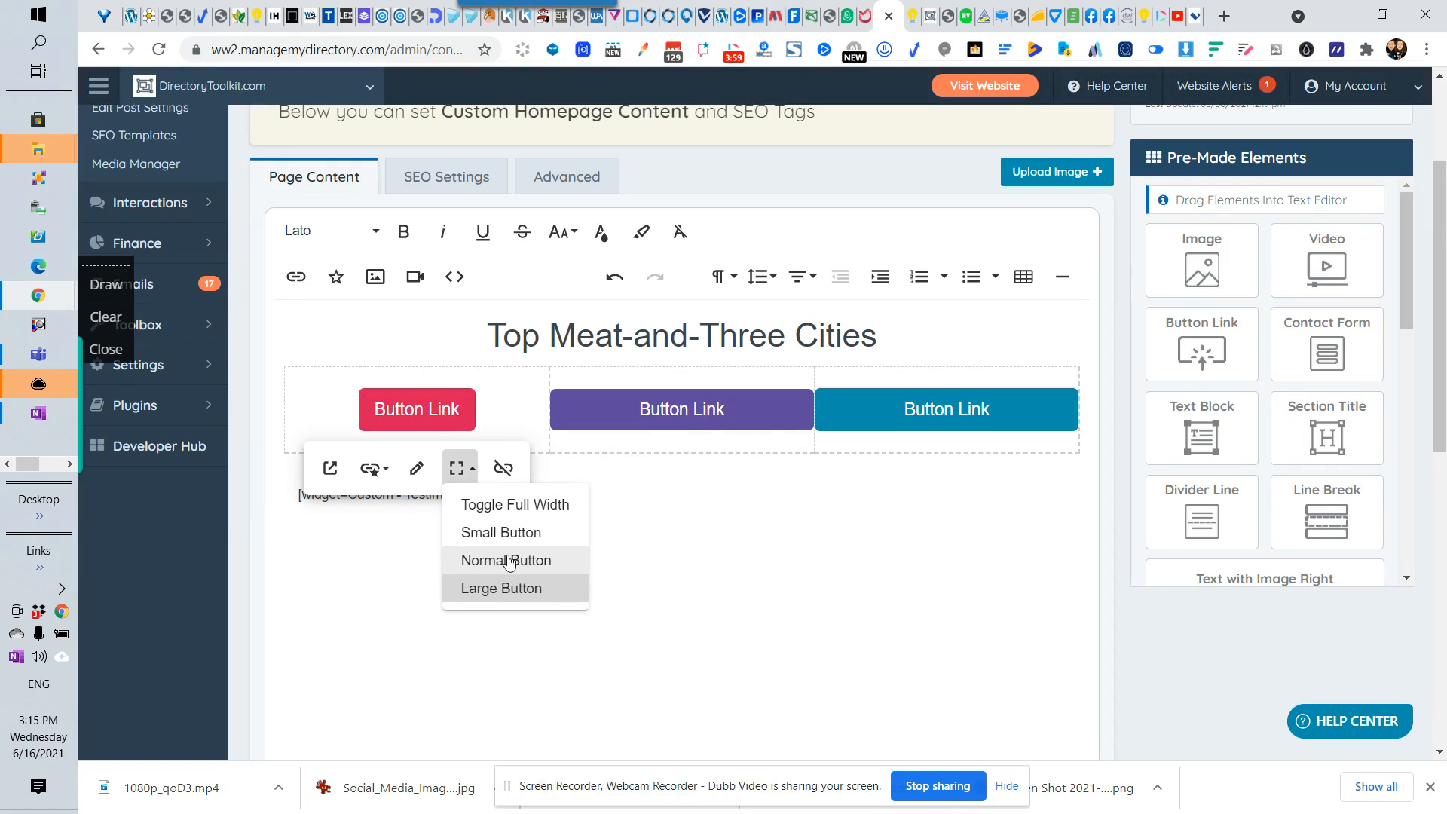
{"action": "left_click", "coordinate": [517, 505]}
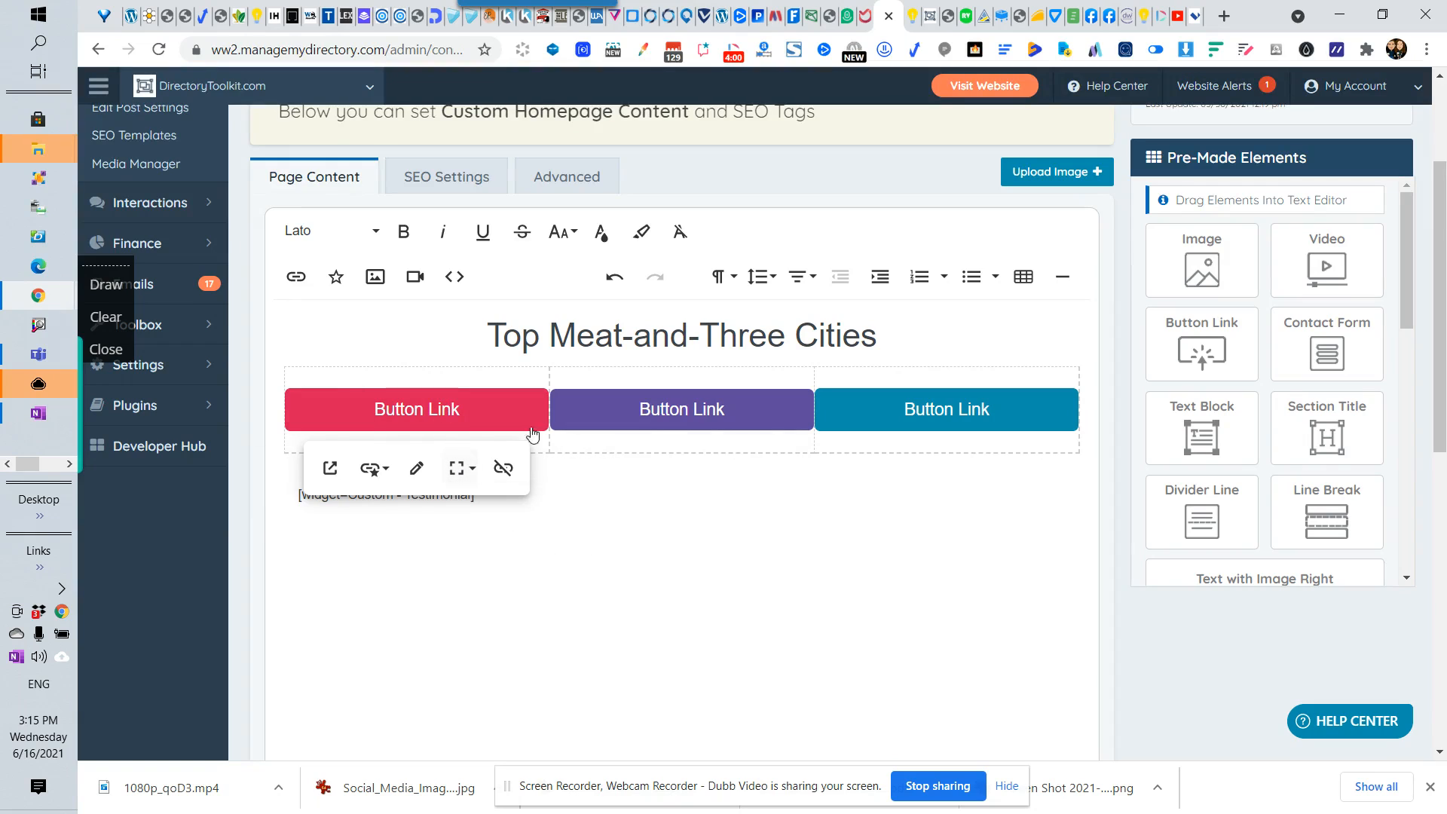
Step: Apply the Large Padding cell style to each of the three button cells in the table
{"action": "left_click", "coordinate": [533, 377]}
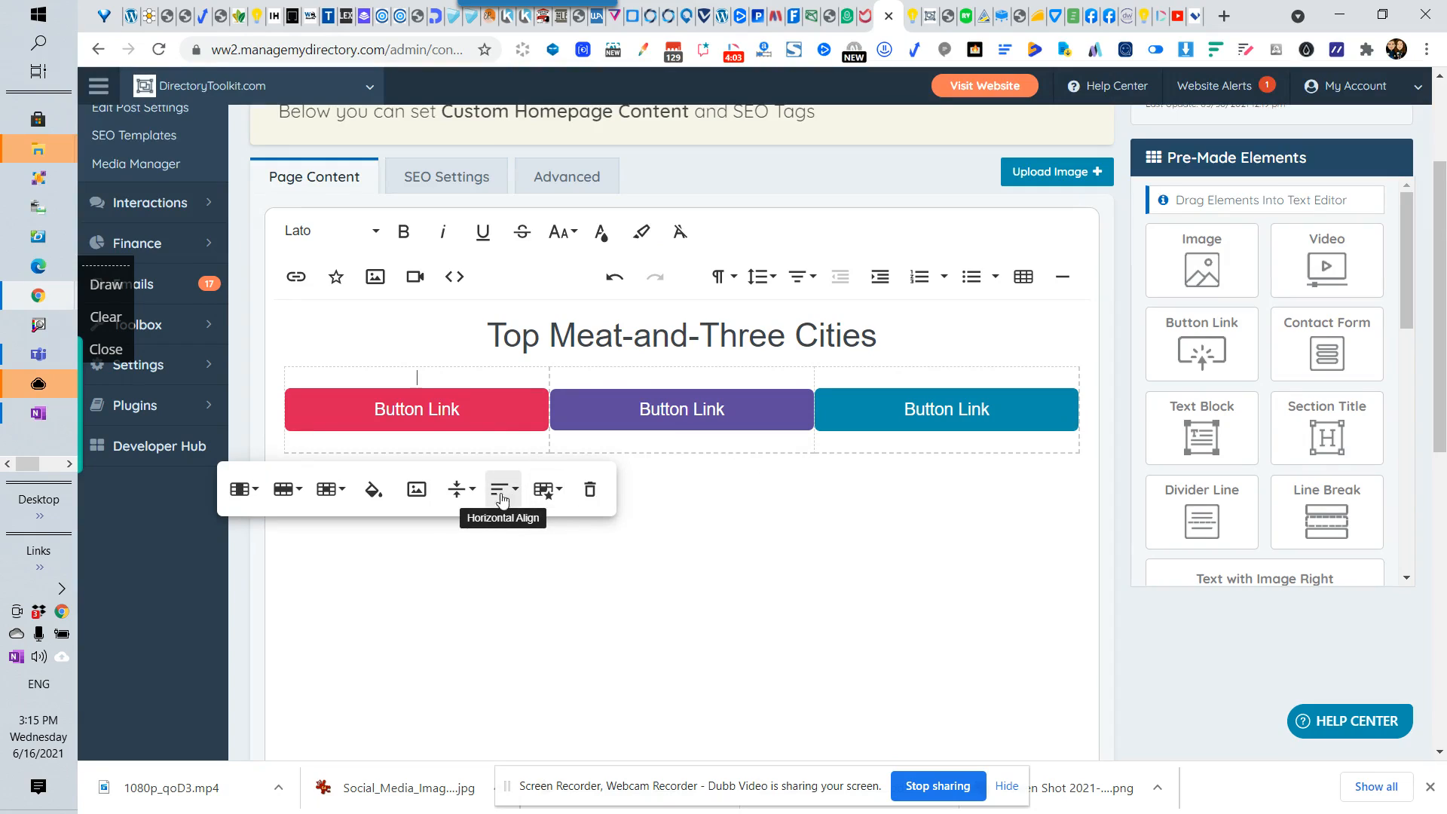
{"action": "left_click", "coordinate": [329, 492]}
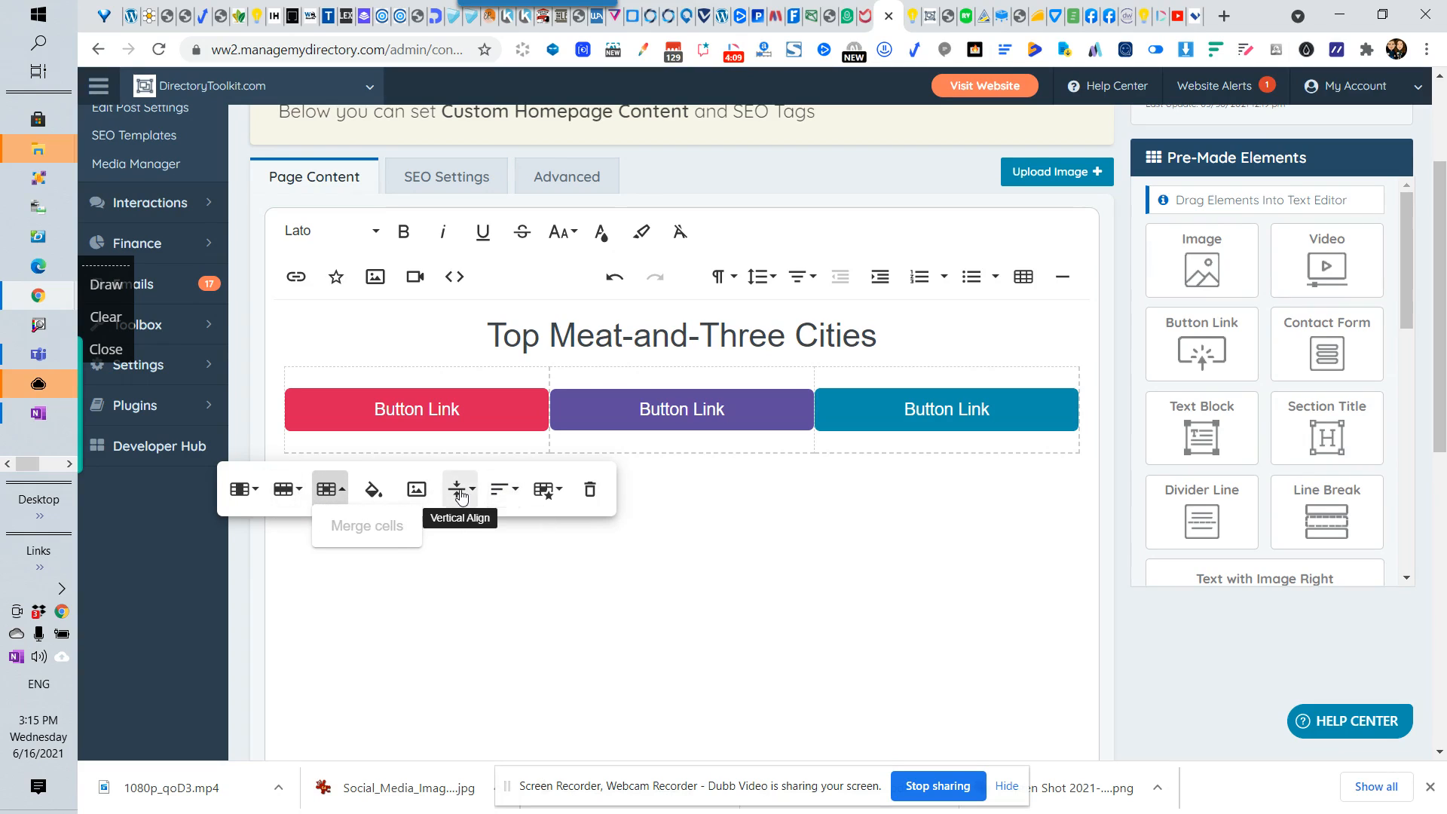
{"action": "left_click", "coordinate": [546, 490]}
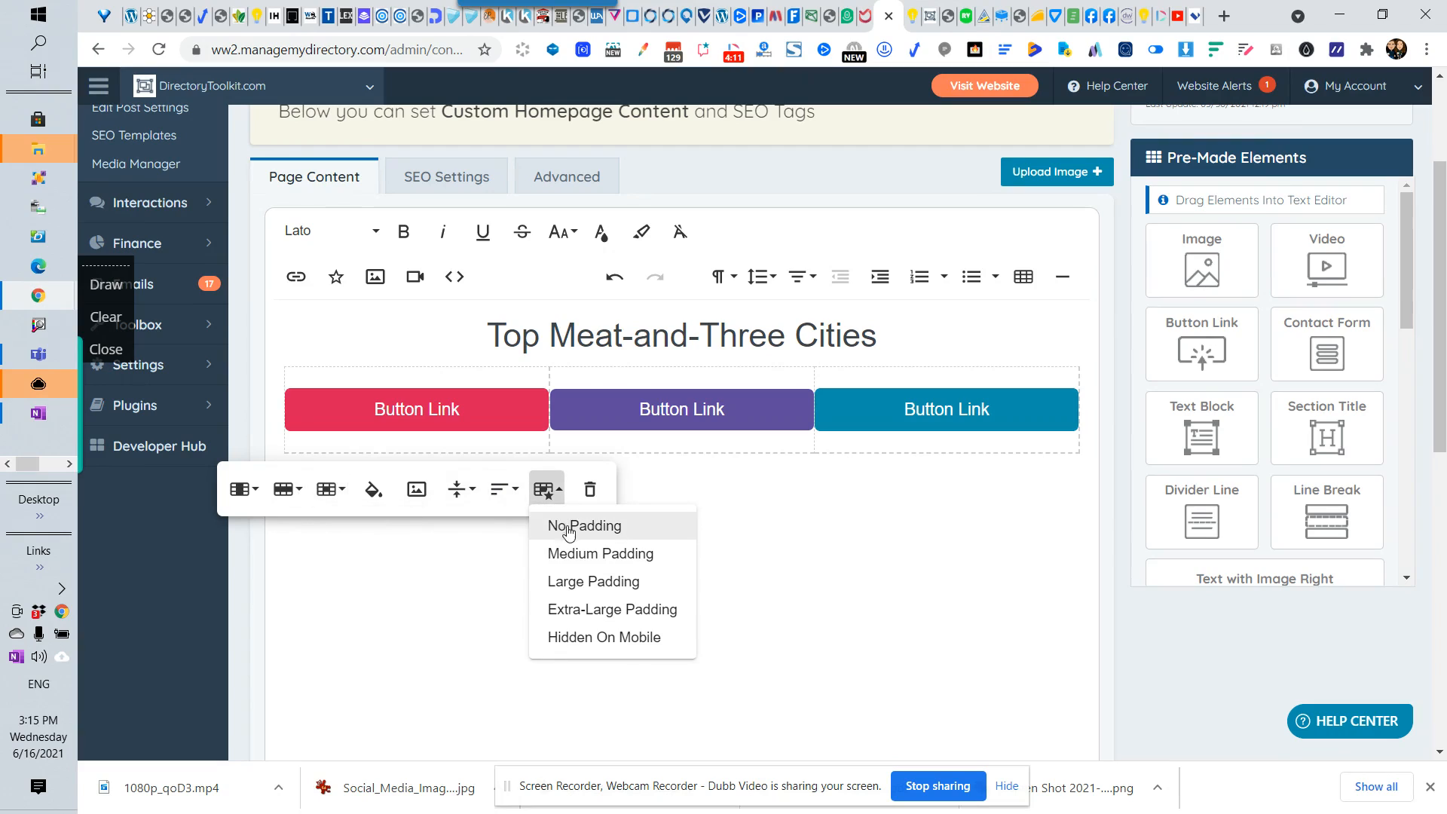
{"action": "left_click", "coordinate": [594, 583]}
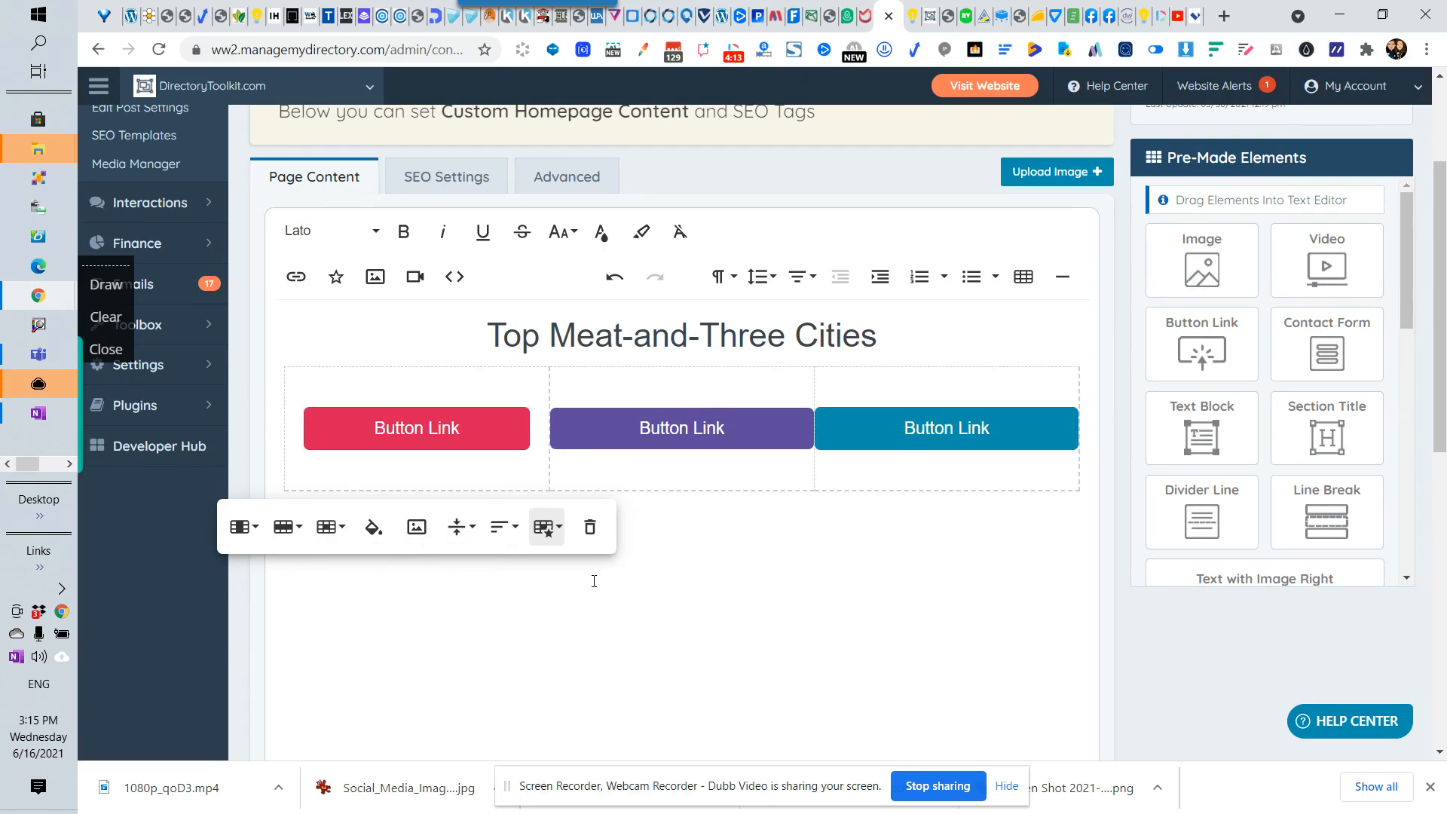
{"action": "left_click", "coordinate": [737, 389]}
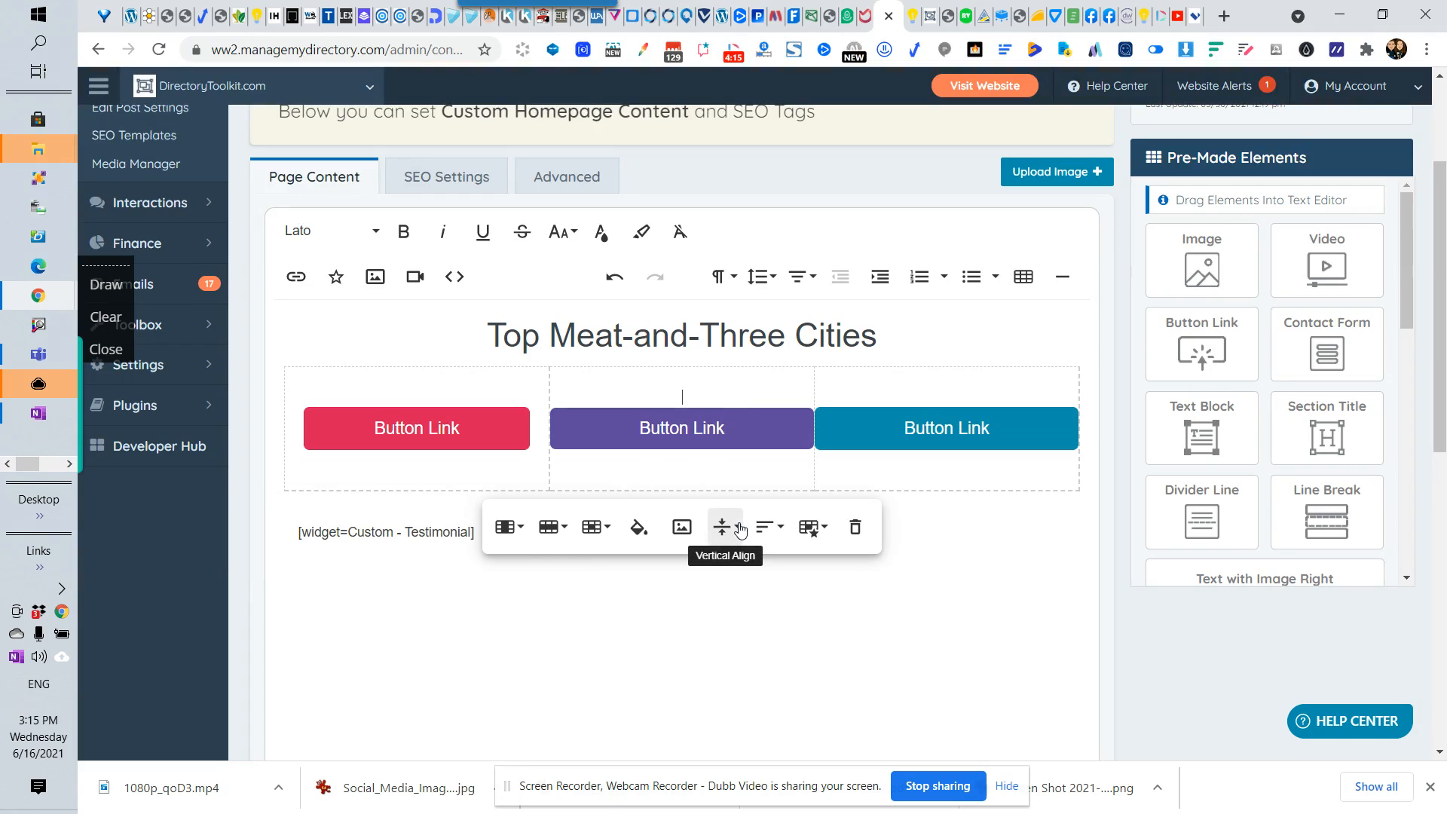
{"action": "left_click", "coordinate": [811, 527]}
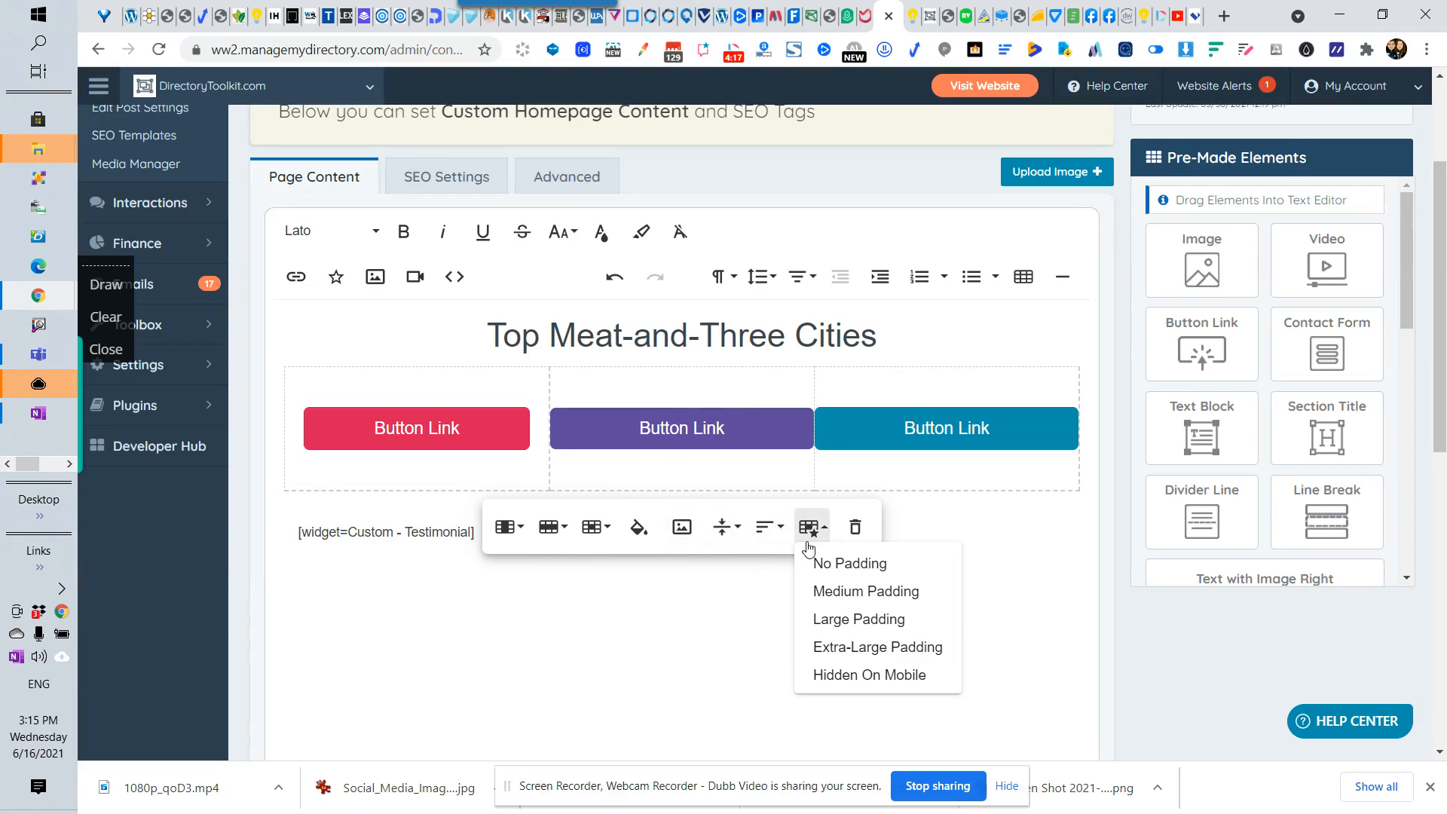
{"action": "left_click", "coordinate": [889, 619]}
{"action": "left_click", "coordinate": [987, 381]}
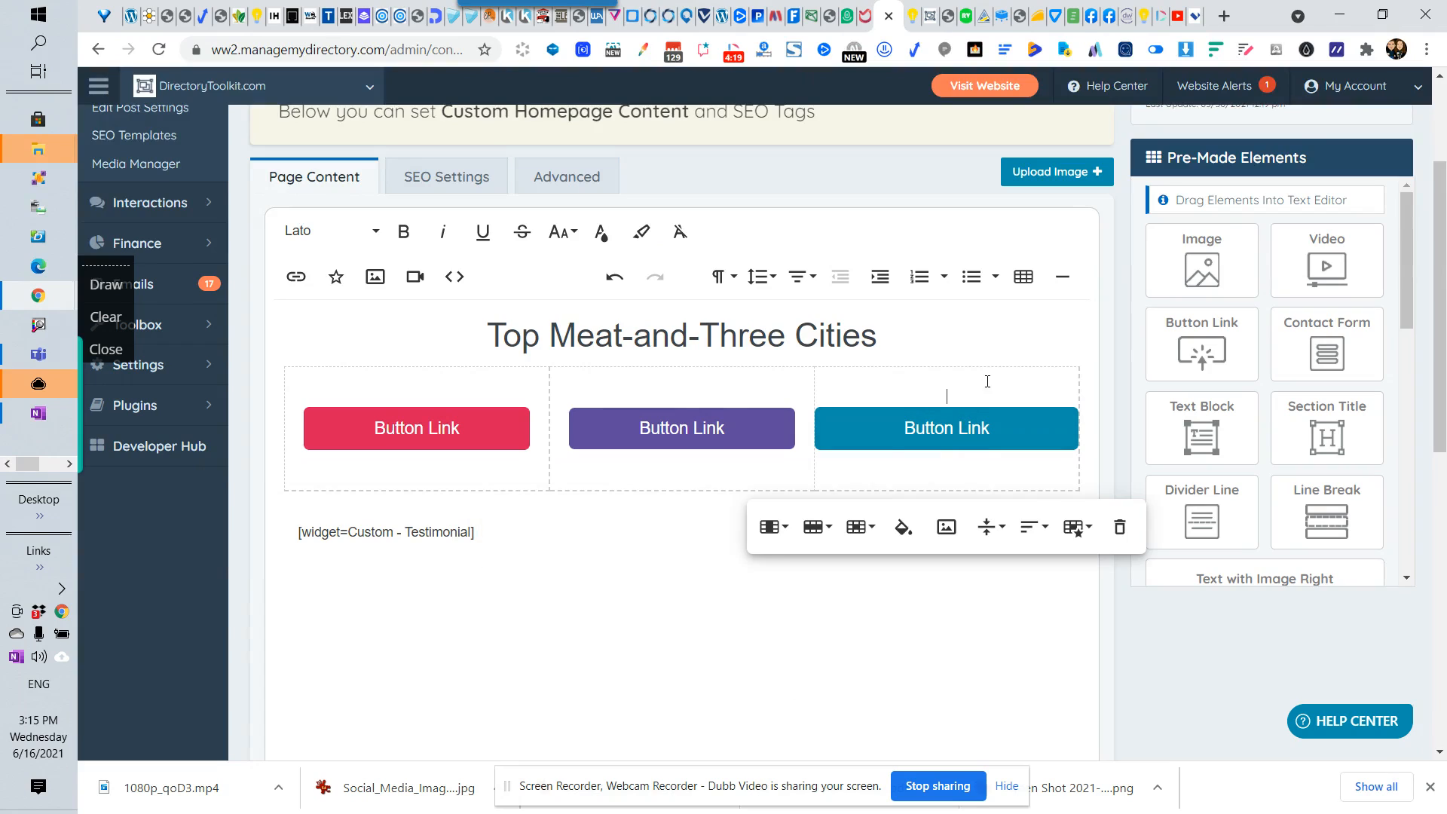
{"action": "left_click", "coordinate": [1077, 527]}
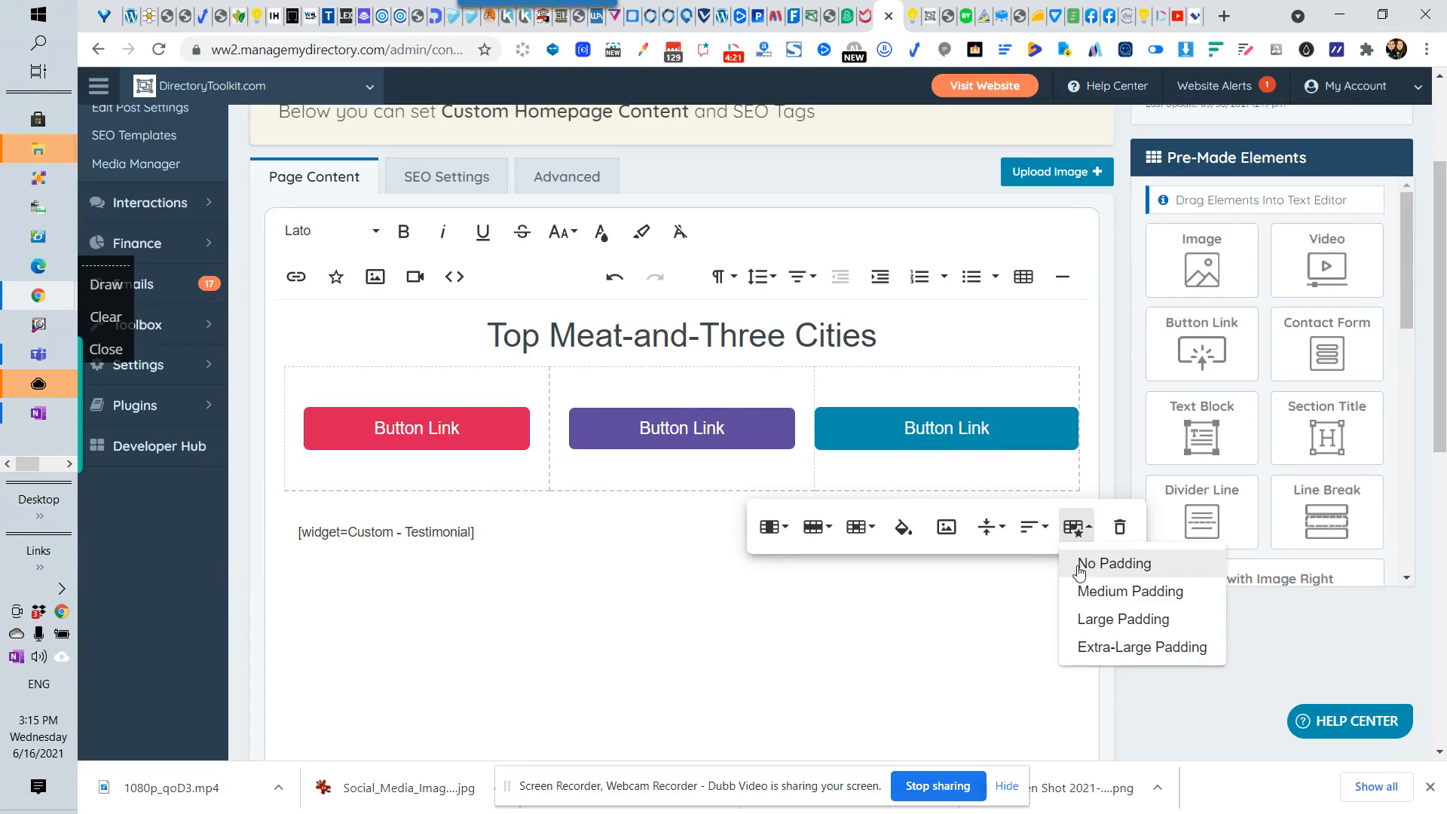
{"action": "left_click", "coordinate": [1105, 621]}
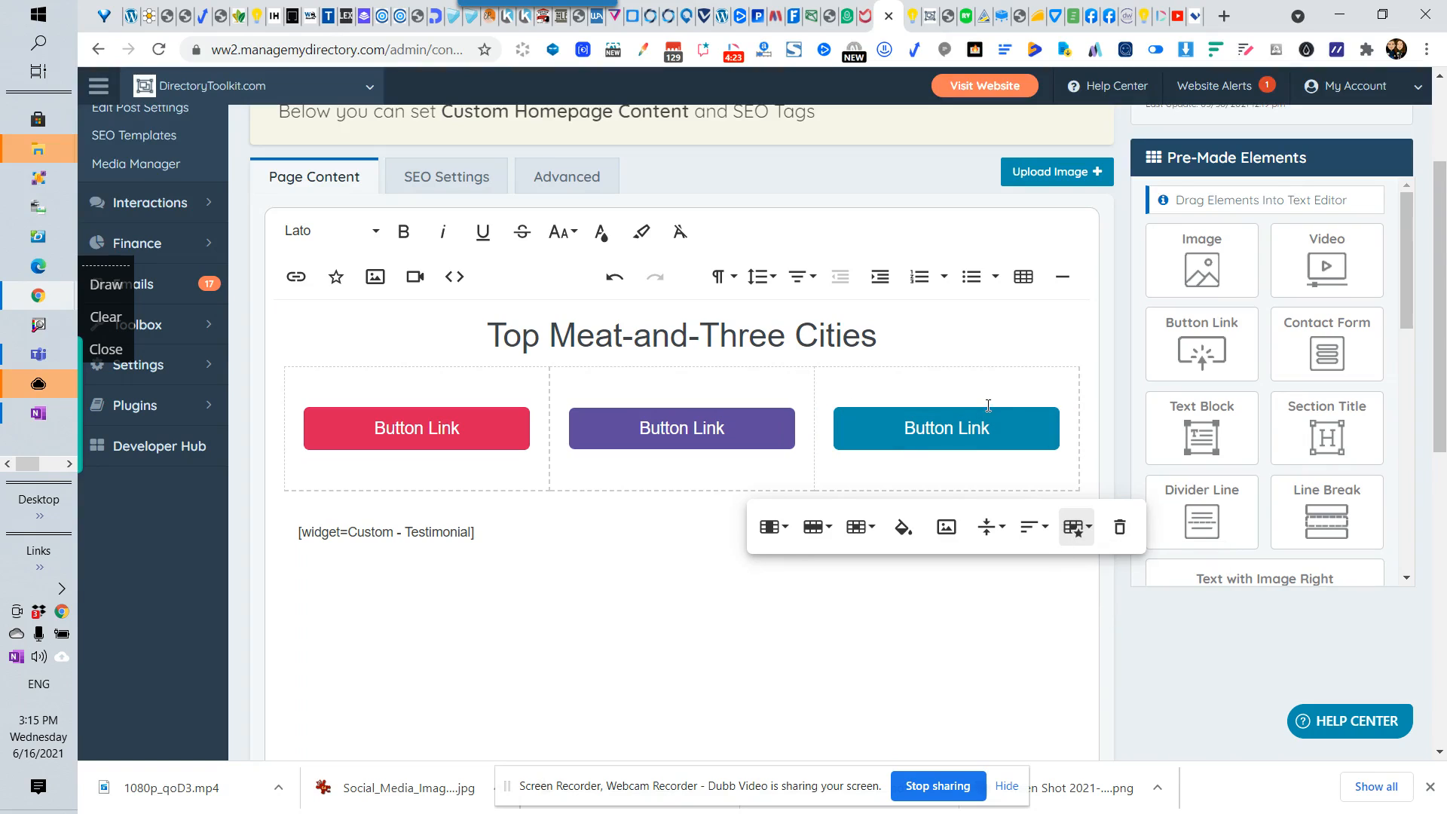
Step: Compare the padded buttons with the Top Meat-and-Three Cities section on the reference restaurant site and return to the page editor
{"action": "left_click", "coordinate": [601, 384]}
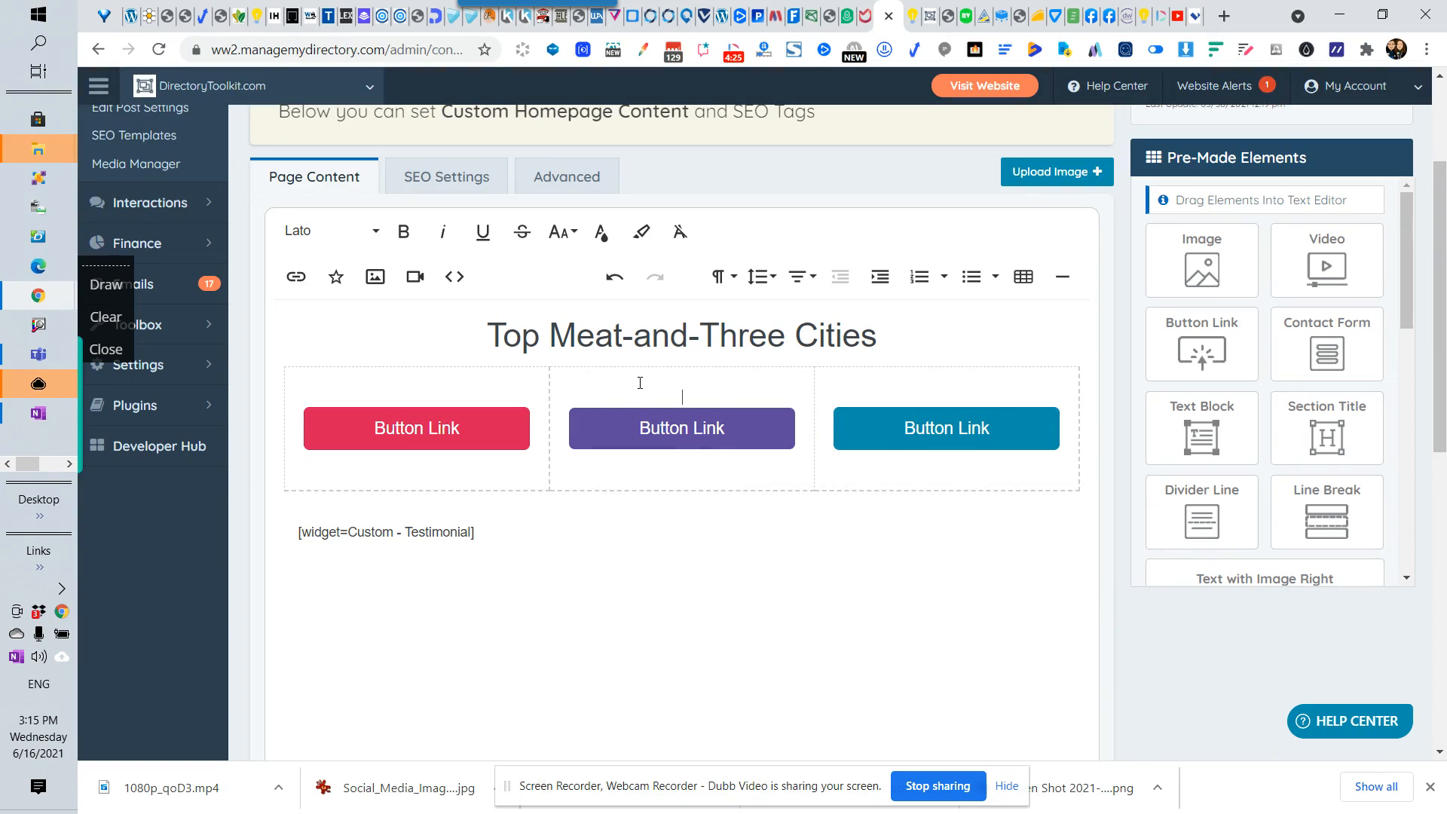
{"action": "left_click", "coordinate": [487, 386]}
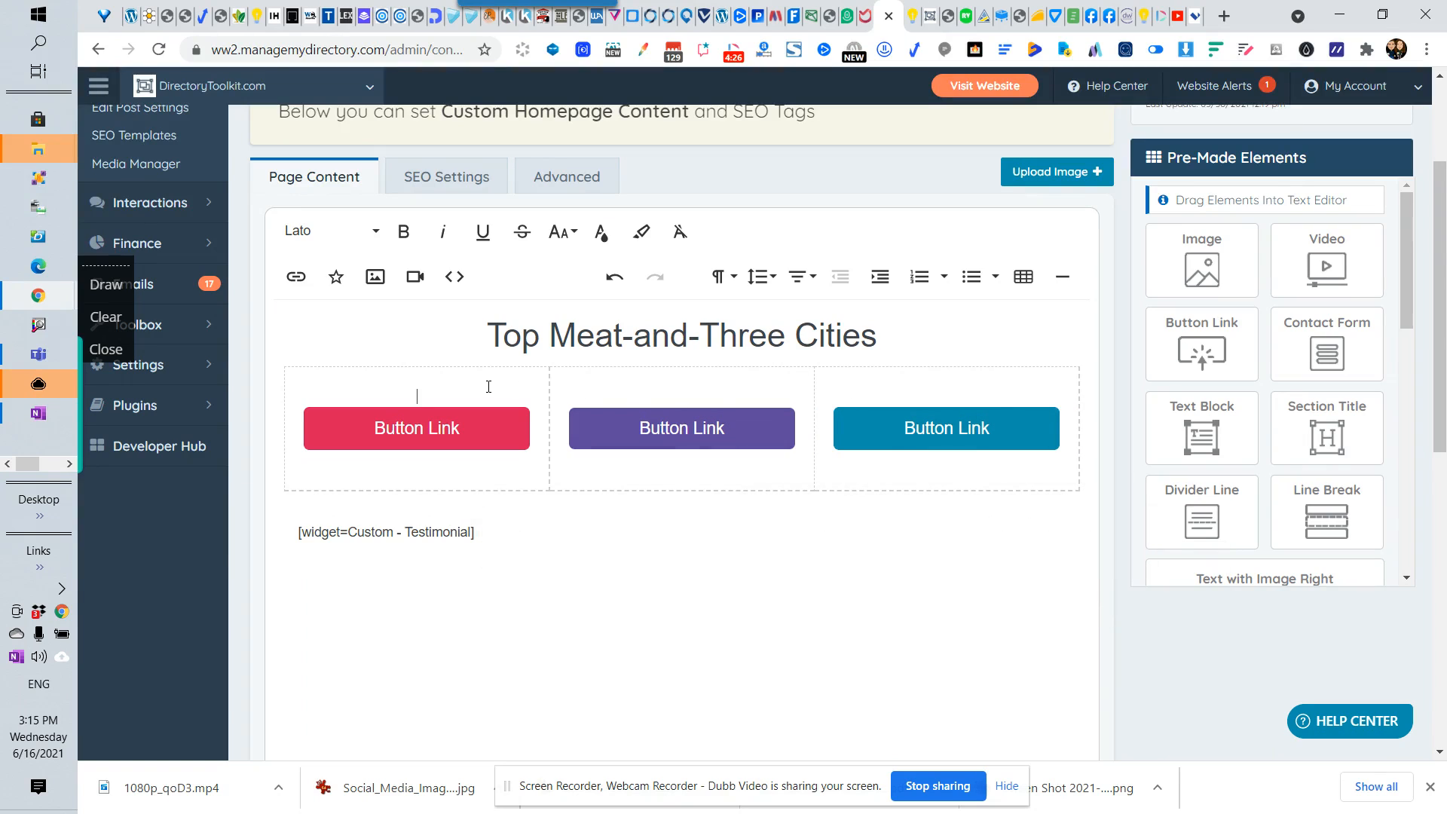
{"action": "left_click", "coordinate": [914, 17]}
{"action": "scroll", "coordinate": [821, 685], "scroll_direction": "down", "scroll_amount": 3}
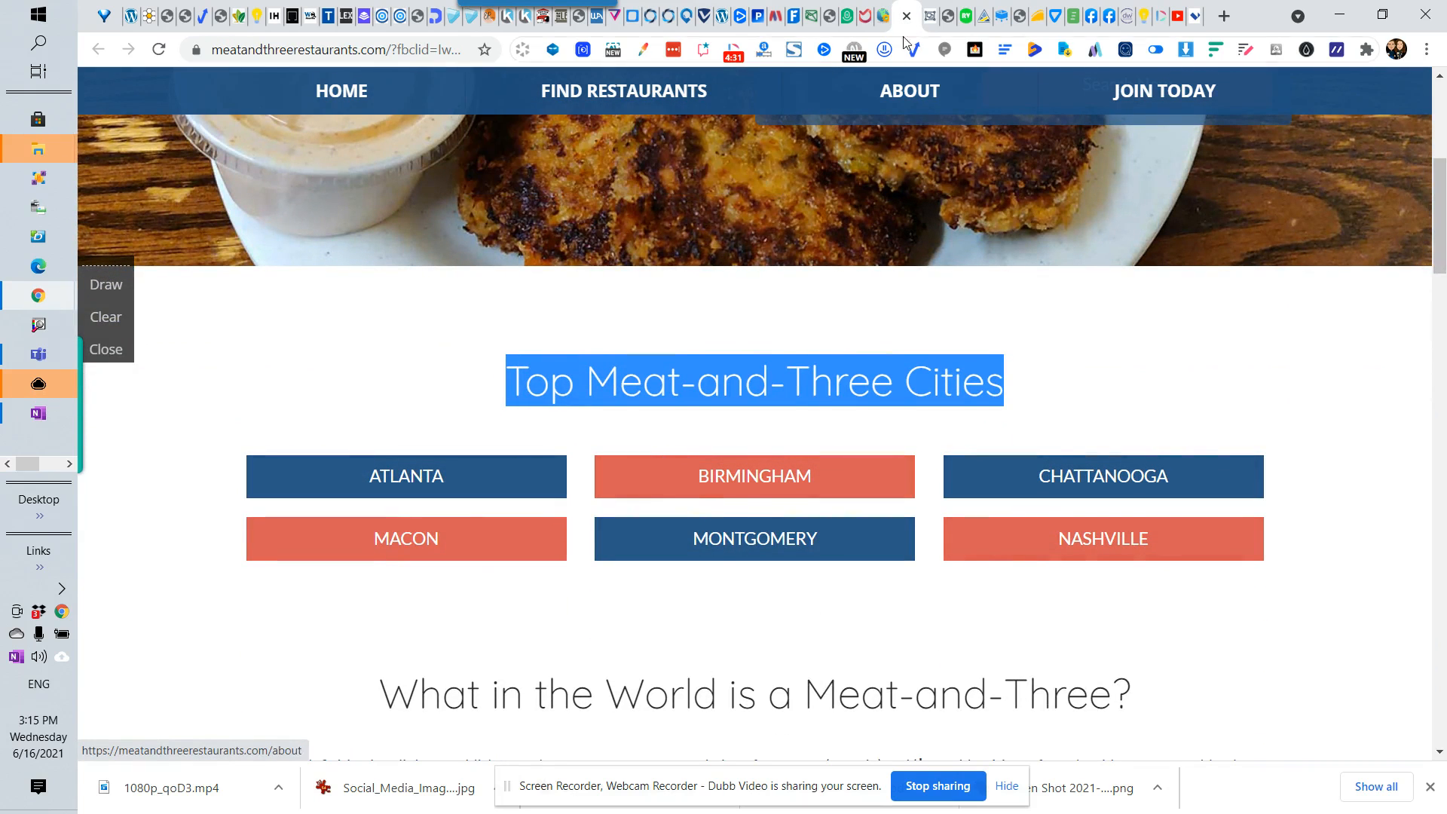
{"action": "left_click", "coordinate": [888, 21]}
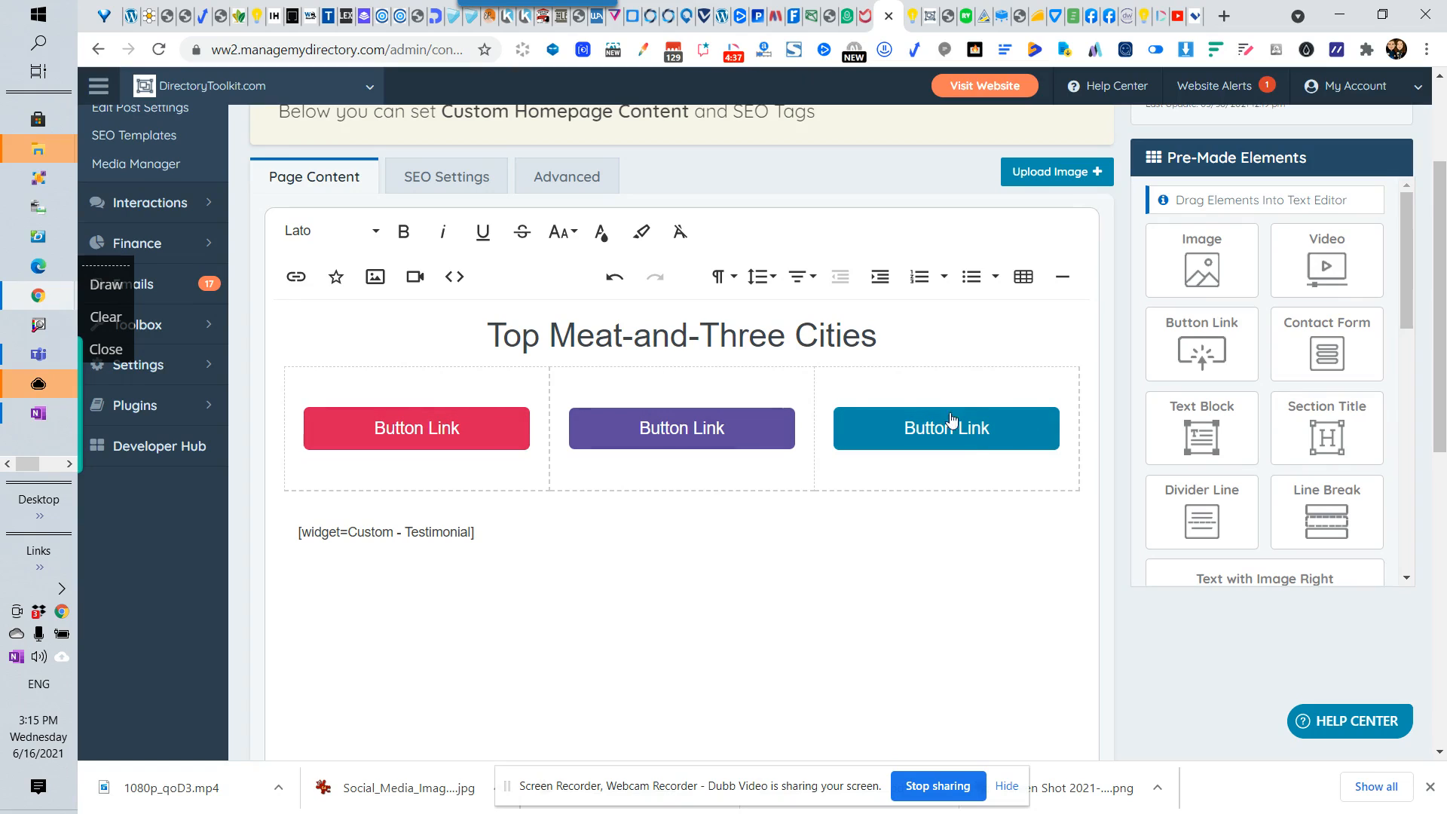
Step: Replace the section heading text above the button table with "Topic Here"
{"action": "scroll", "coordinate": [775, 430], "scroll_direction": "up", "scroll_amount": 3}
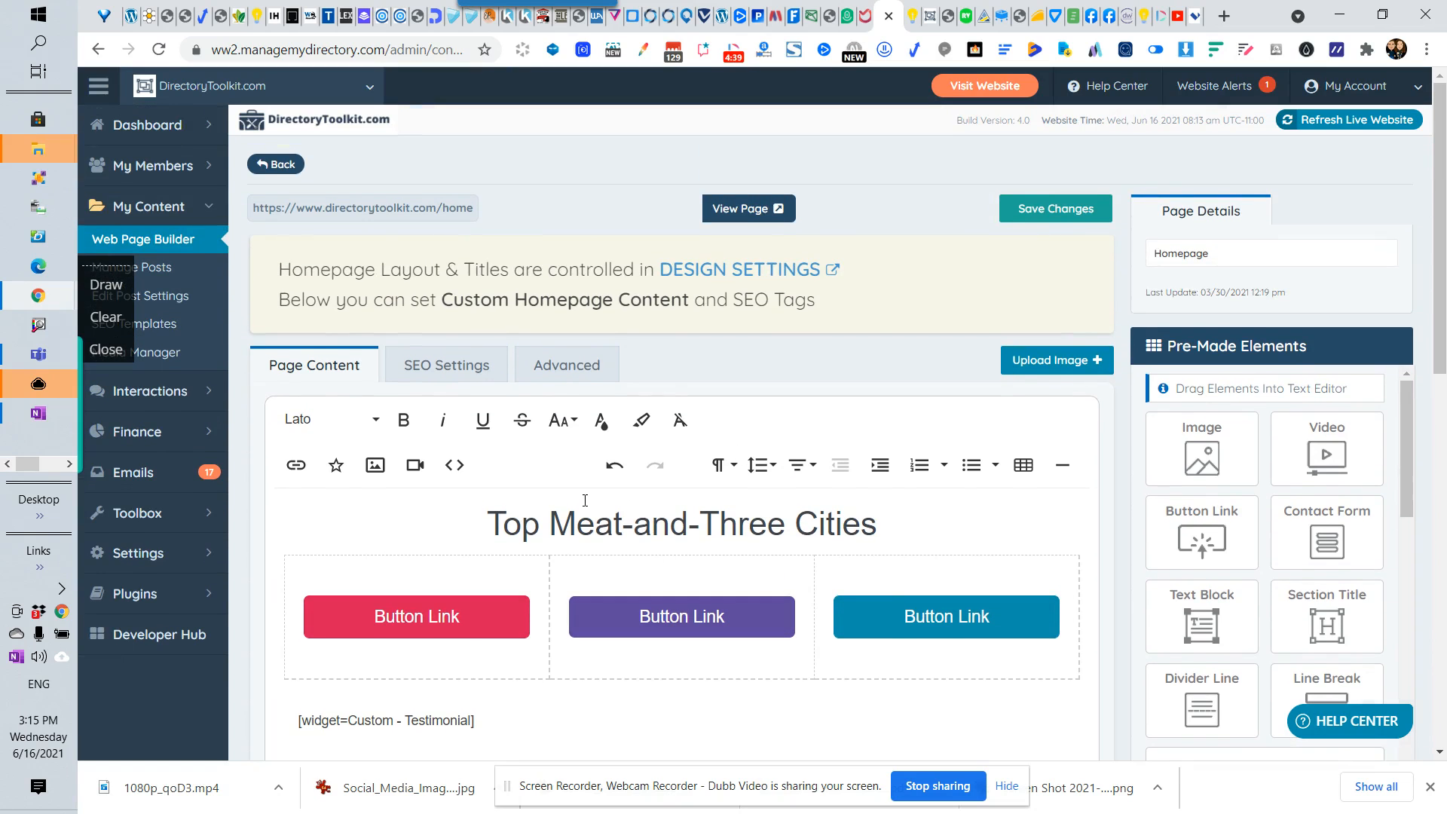
{"action": "left_click_drag", "start_coordinate": [500, 526], "coordinate": [961, 514]}
{"action": "type", "text": "T"}
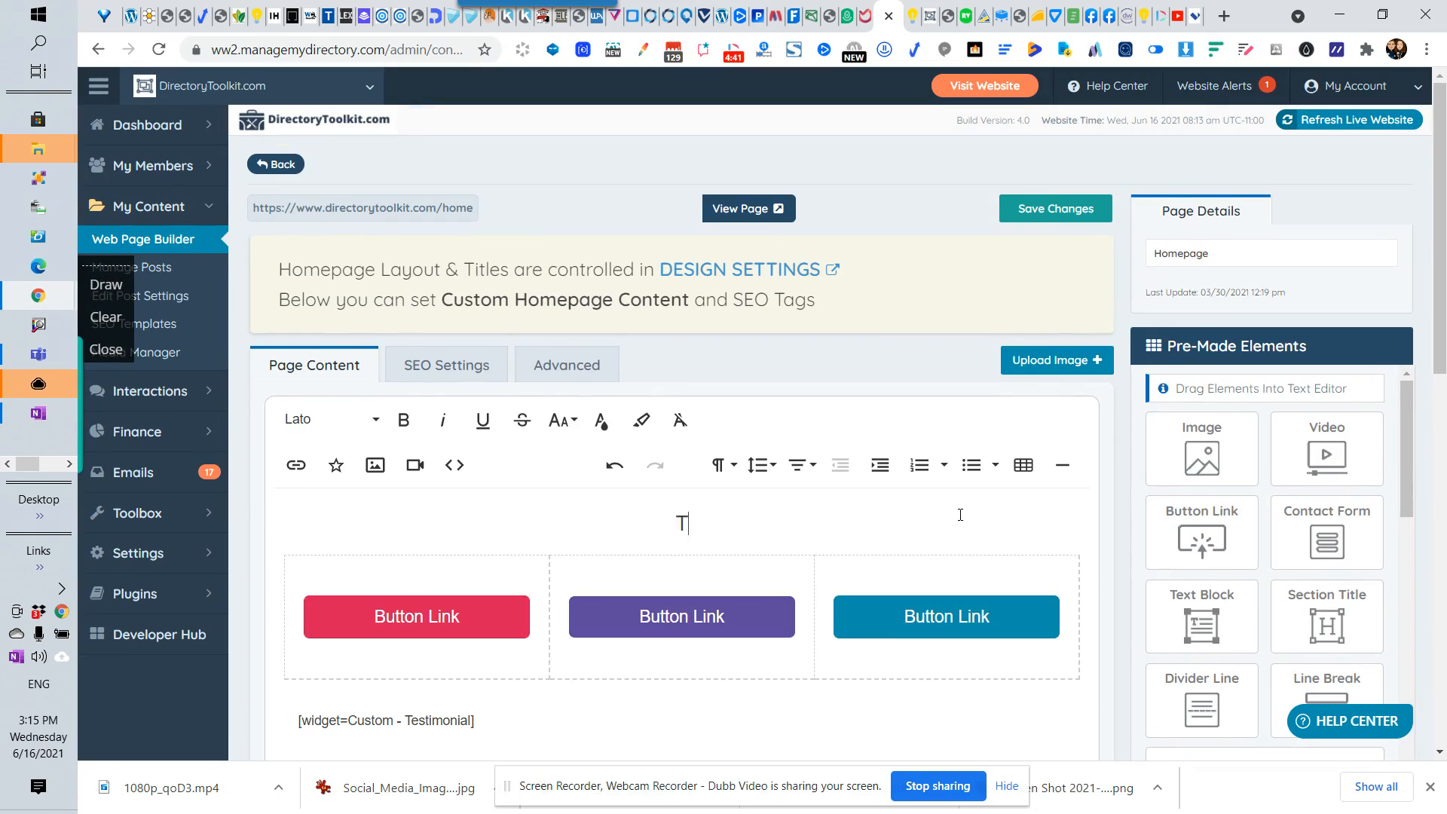
{"action": "type", "text": "opic HEre"}
{"action": "key", "text": "BackSpace"}
{"action": "key", "text": "BackSpace"}
{"action": "key", "text": "BackSpace"}
{"action": "type", "text": "ere"}
Step: Look through the font sizes for the "Topic Here" heading and make the heading bold
{"action": "left_click_drag", "start_coordinate": [733, 522], "coordinate": [614, 627]}
{"action": "left_click", "coordinate": [573, 422]}
{"action": "left_click", "coordinate": [585, 614]}
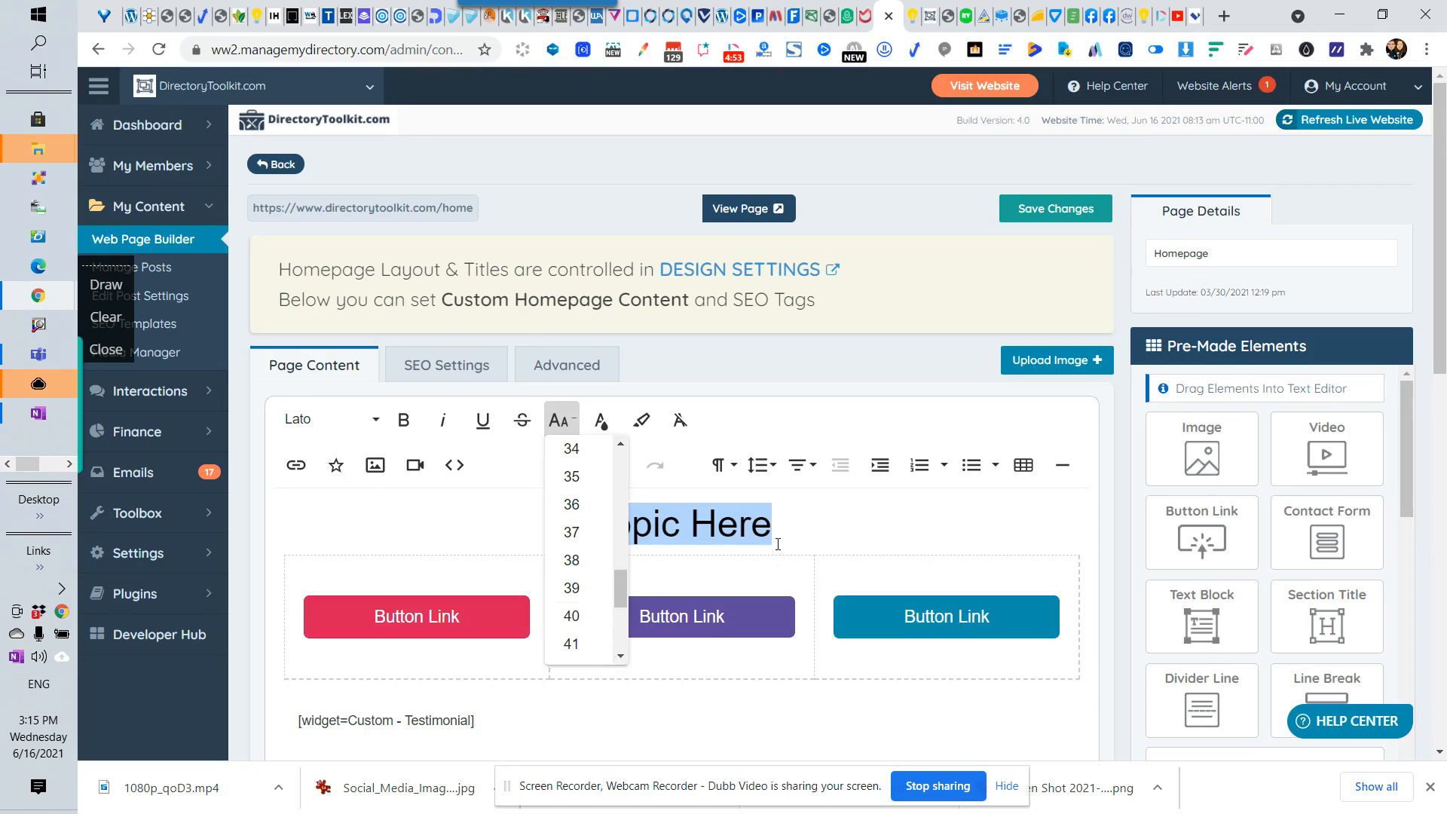
{"action": "left_click", "coordinate": [776, 539]}
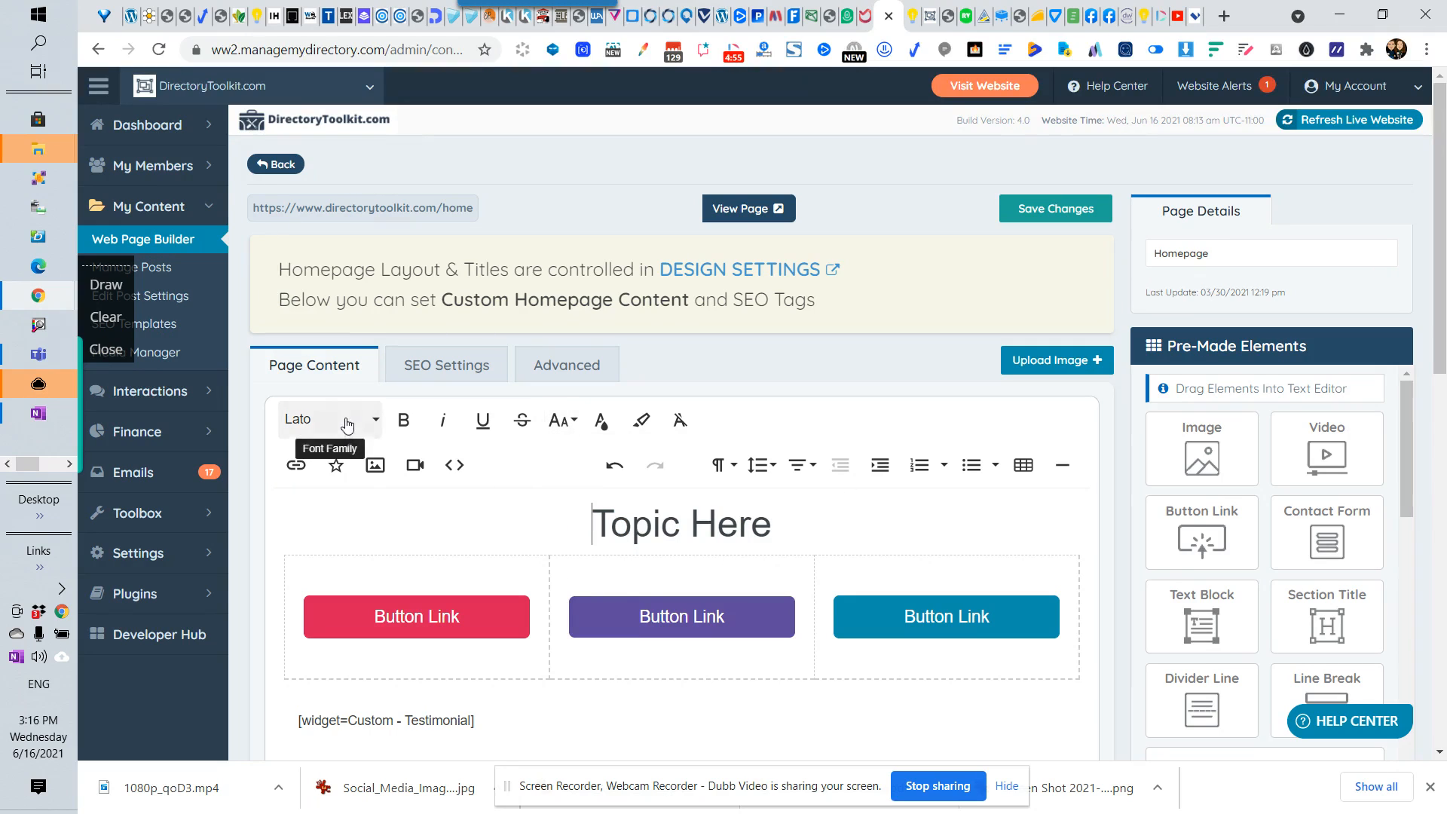
{"action": "left_click_drag", "start_coordinate": [603, 521], "coordinate": [776, 525]}
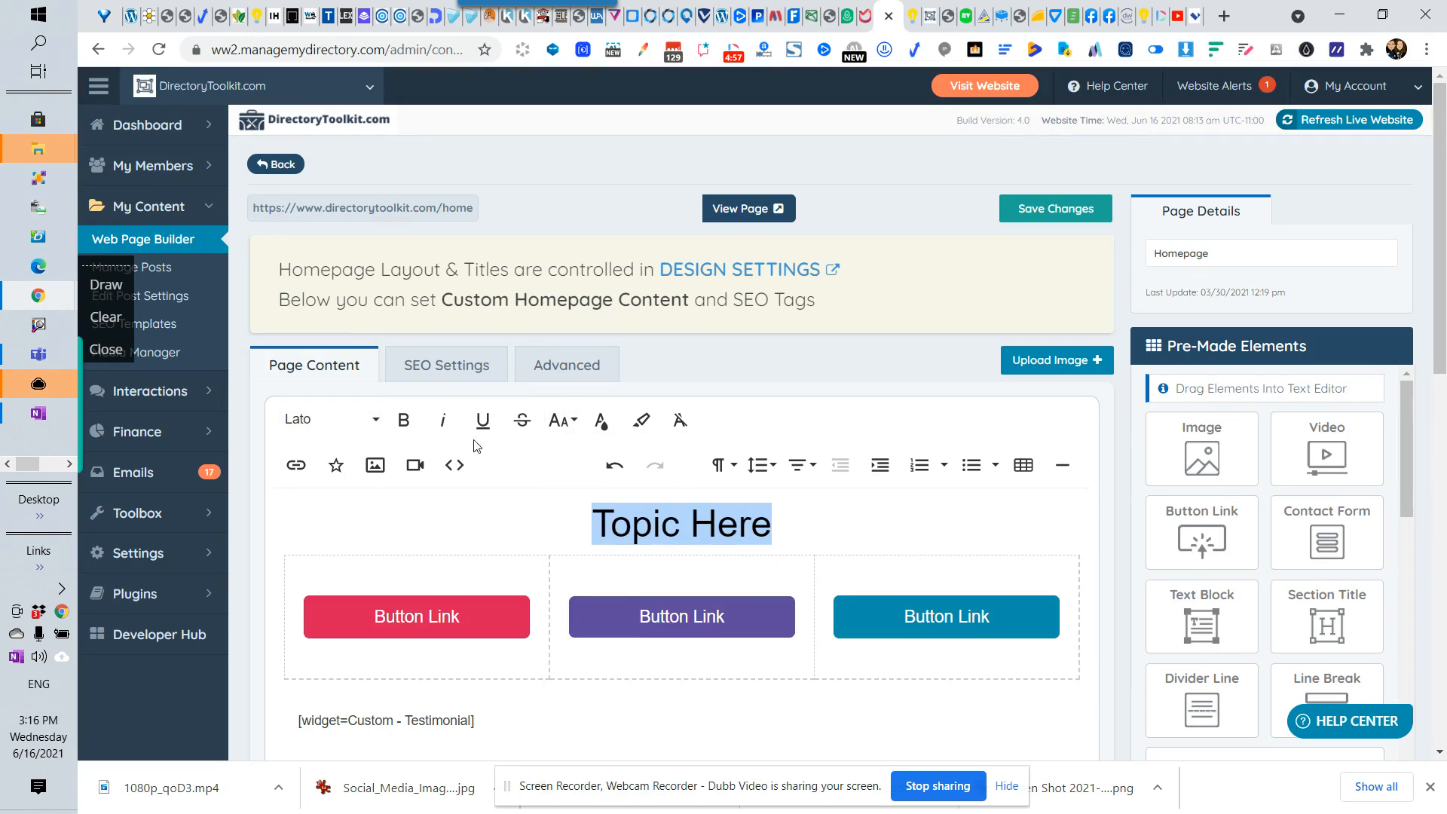
{"action": "left_click", "coordinate": [403, 420]}
{"action": "left_click", "coordinate": [818, 530]}
Step: Save the homepage changes and view the updated section on the live directorytoolkit.com homepage
{"action": "scroll", "coordinate": [649, 612], "scroll_direction": "down", "scroll_amount": 3}
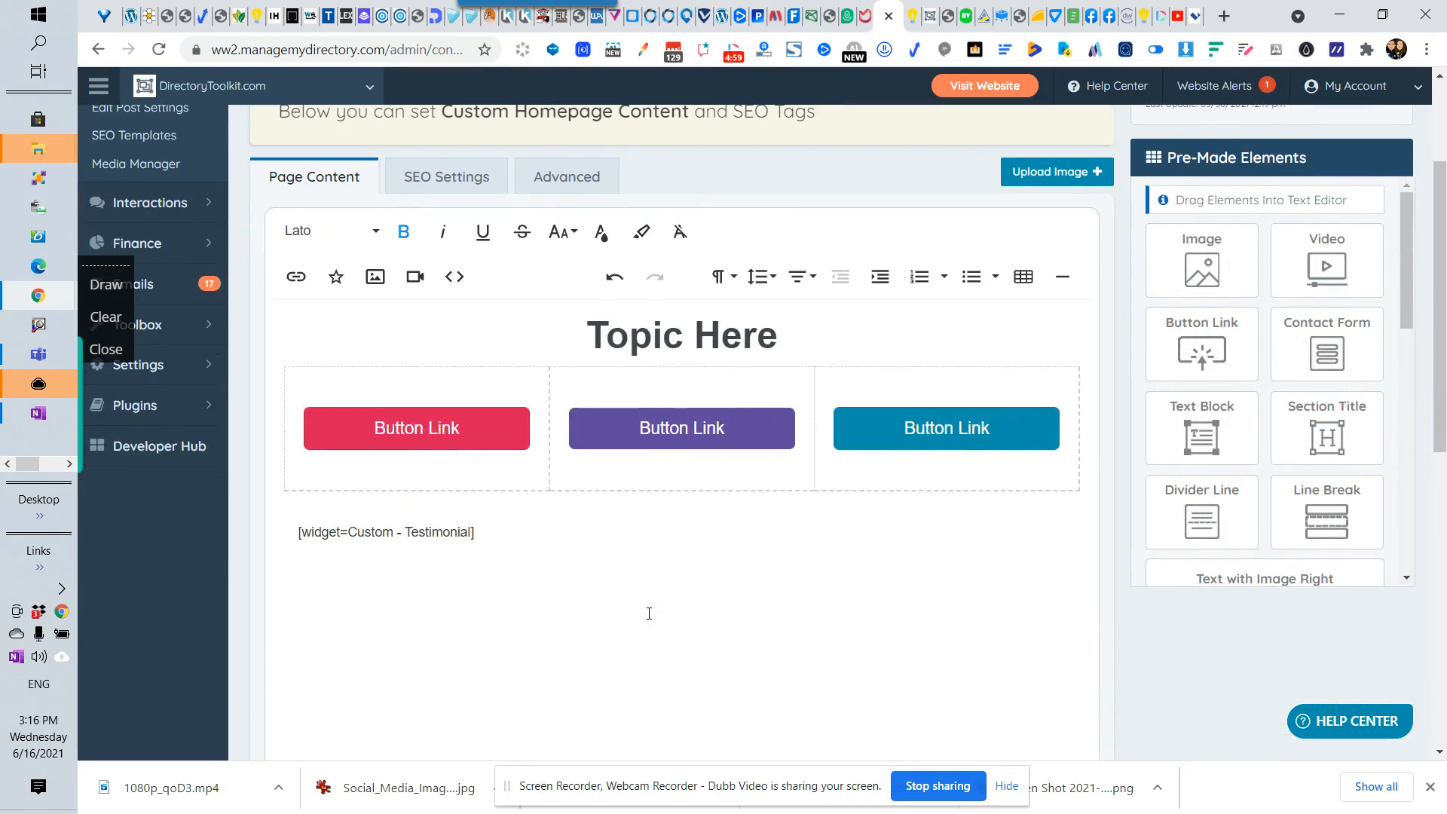
{"action": "scroll", "coordinate": [880, 484], "scroll_direction": "up", "scroll_amount": 3}
{"action": "left_click", "coordinate": [1054, 208]}
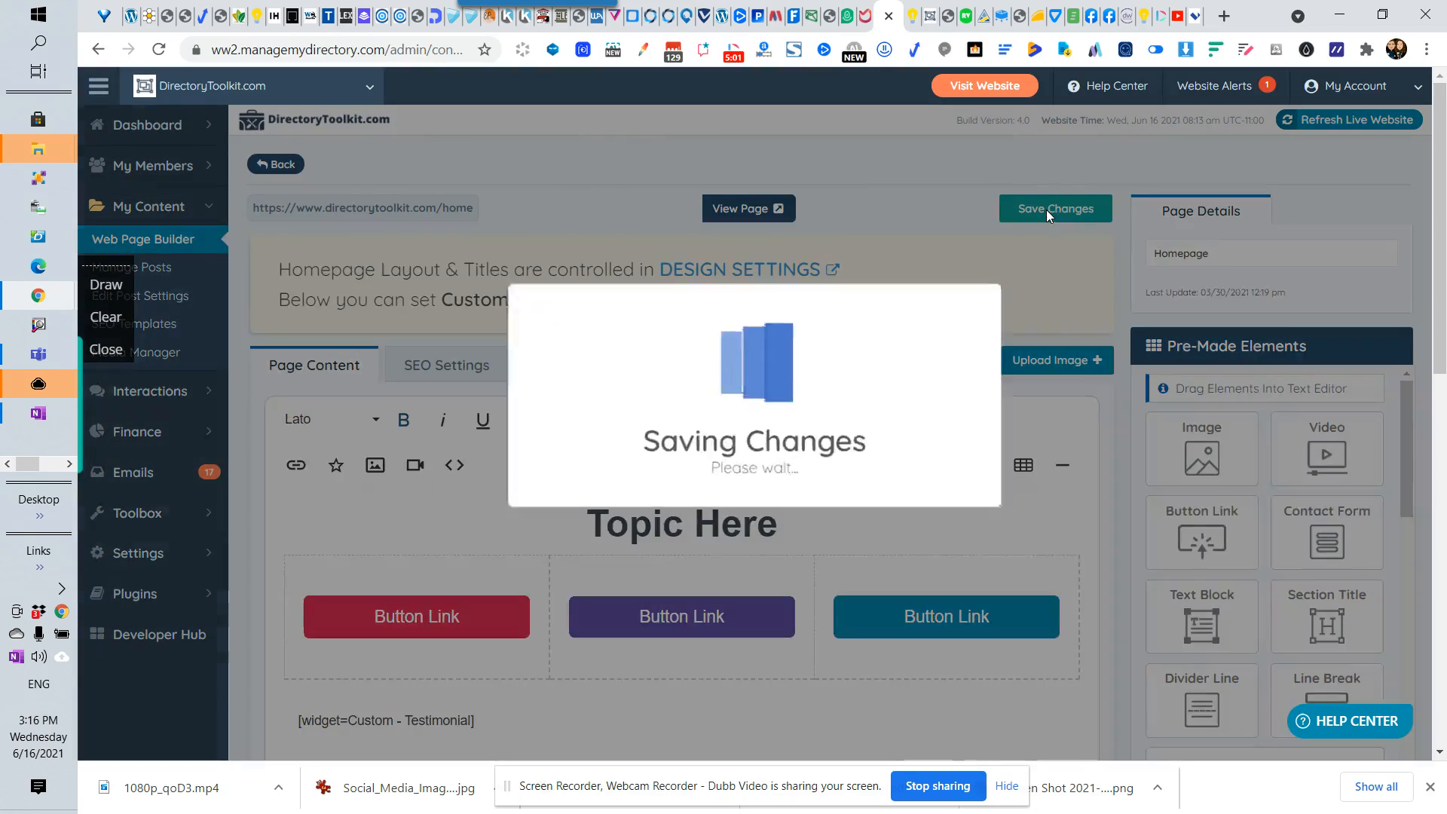
{"action": "left_click", "coordinate": [930, 15]}
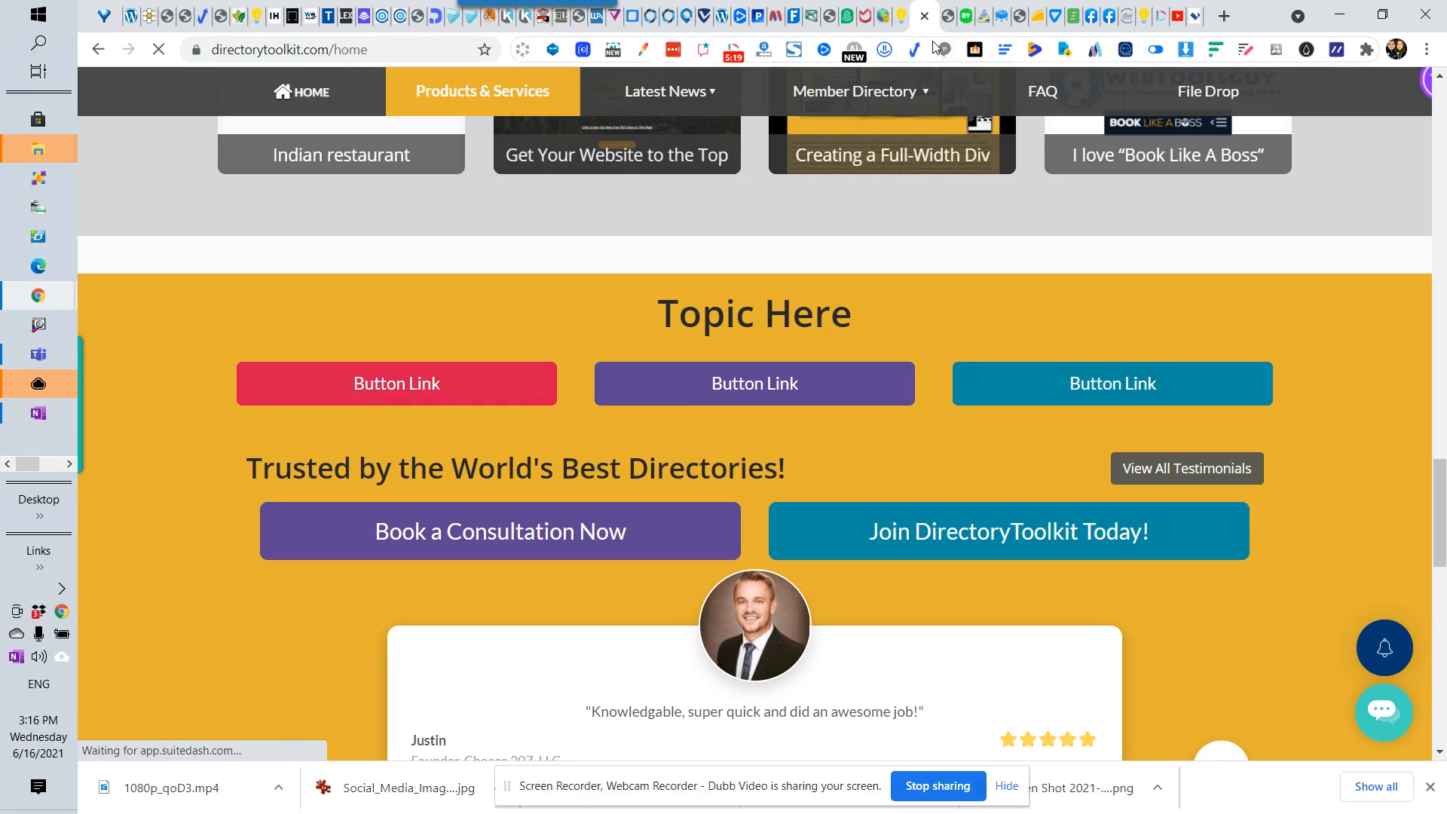
Step: Examine the two-row button layout under Top Meat-and-Three Cities on the reference site and return to the page editor
{"action": "left_click", "coordinate": [902, 16]}
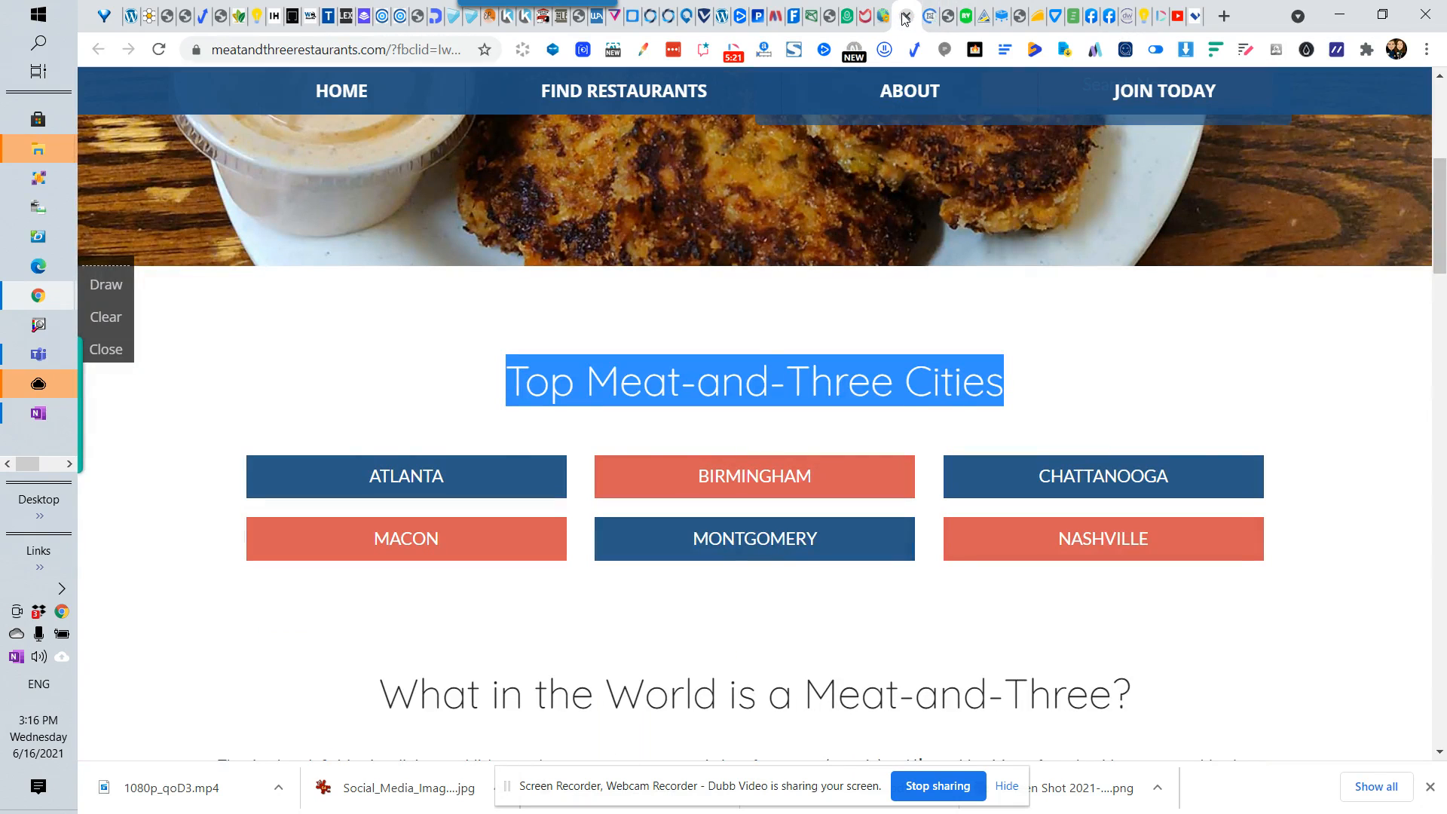
{"action": "left_click", "coordinate": [1108, 343]}
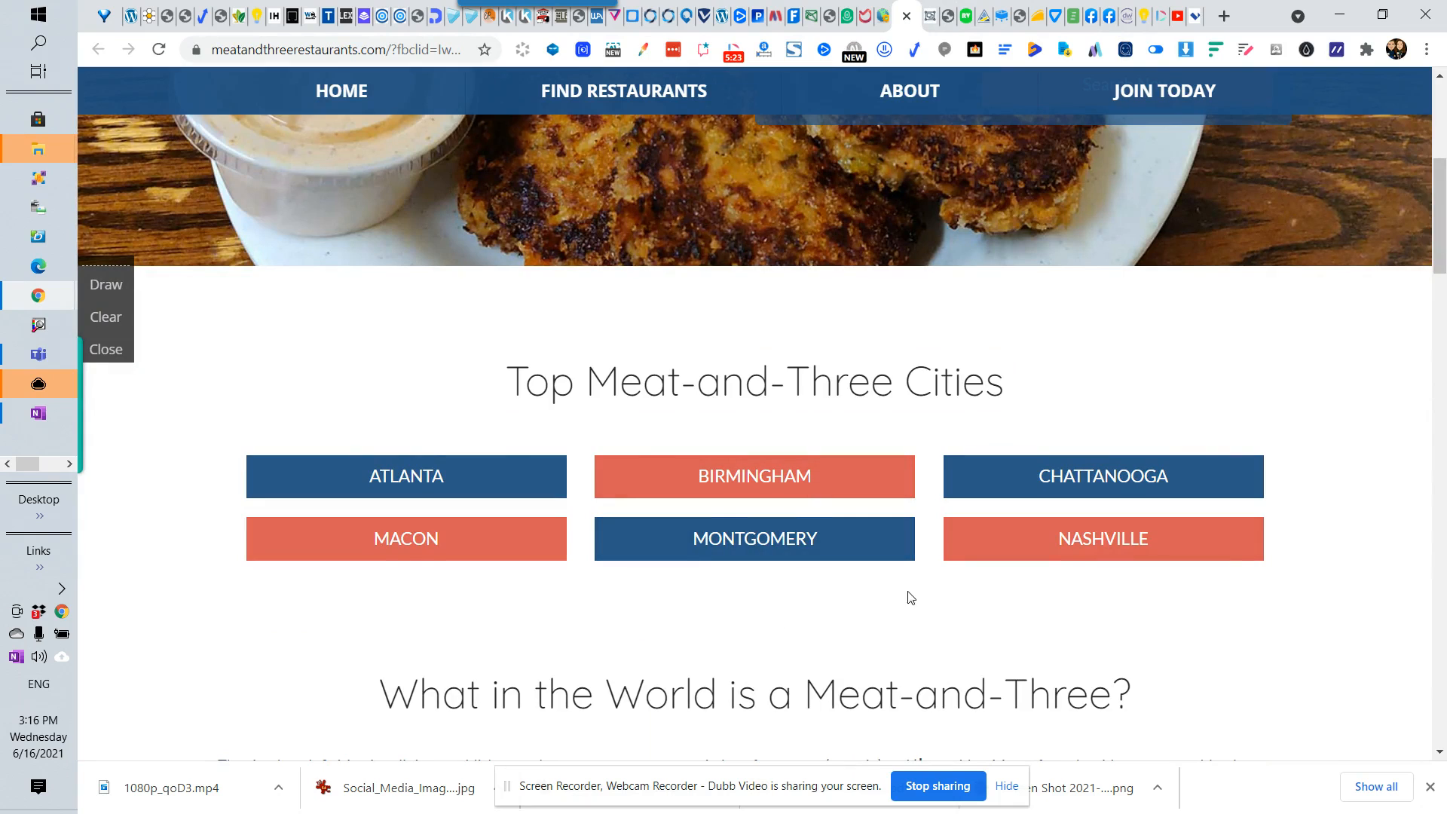
{"action": "scroll", "coordinate": [743, 437], "scroll_direction": "down", "scroll_amount": 2}
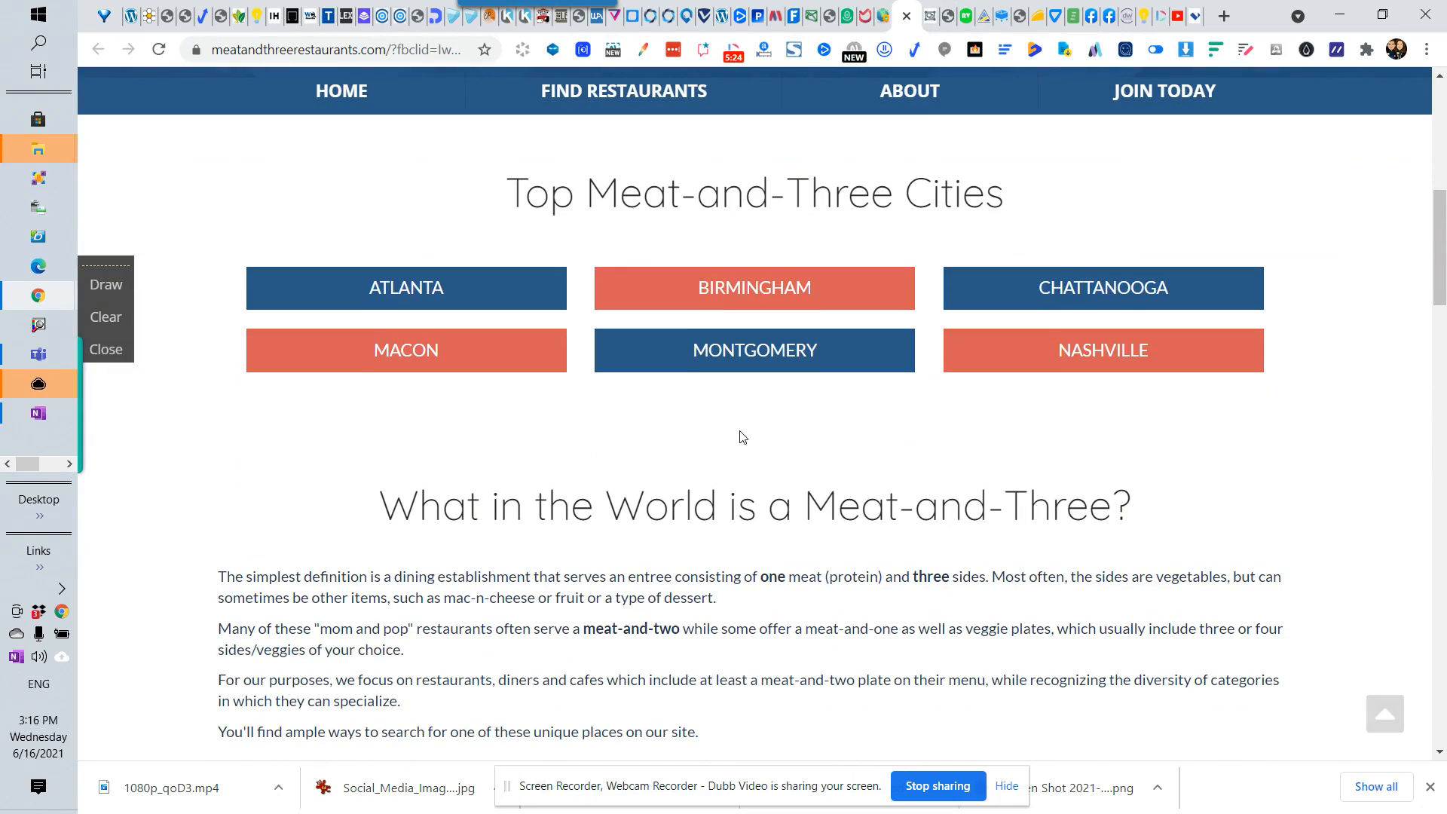
{"action": "left_click", "coordinate": [886, 18]}
Step: Add a second, empty row to the table below the three buttons
{"action": "scroll", "coordinate": [938, 474], "scroll_direction": "down", "scroll_amount": 2}
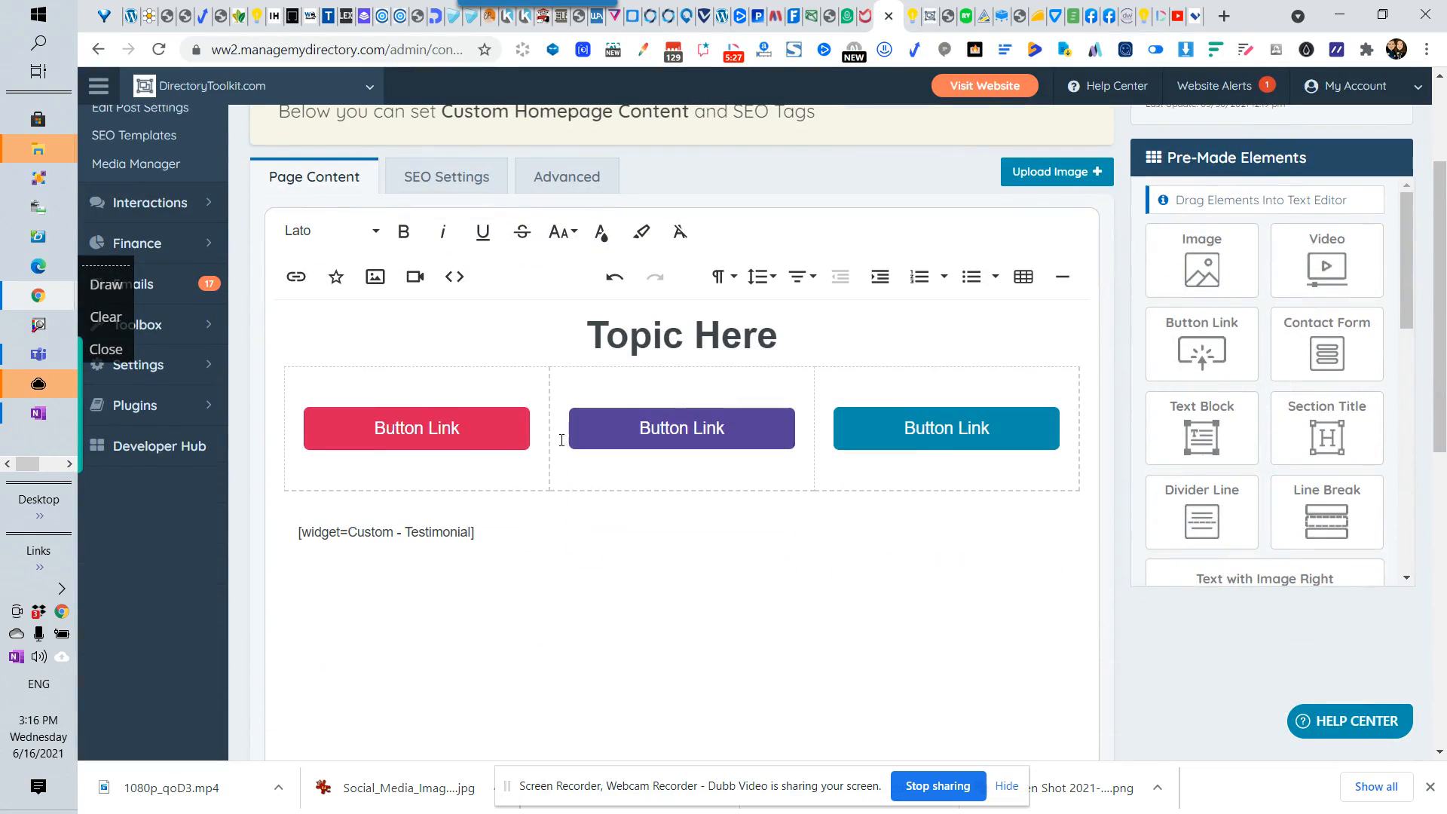
{"action": "left_click", "coordinate": [938, 472]}
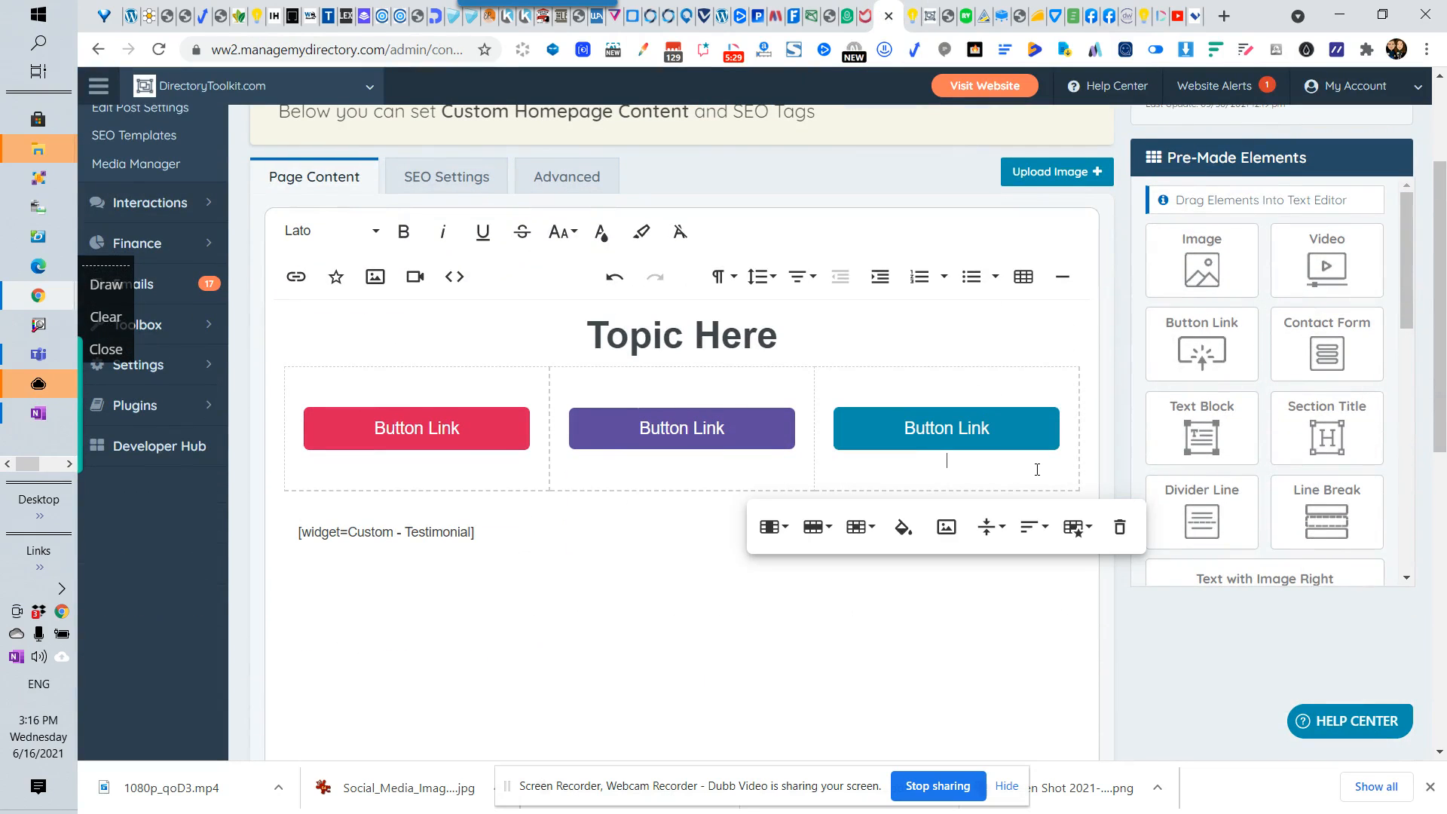
{"action": "key", "text": "Tab"}
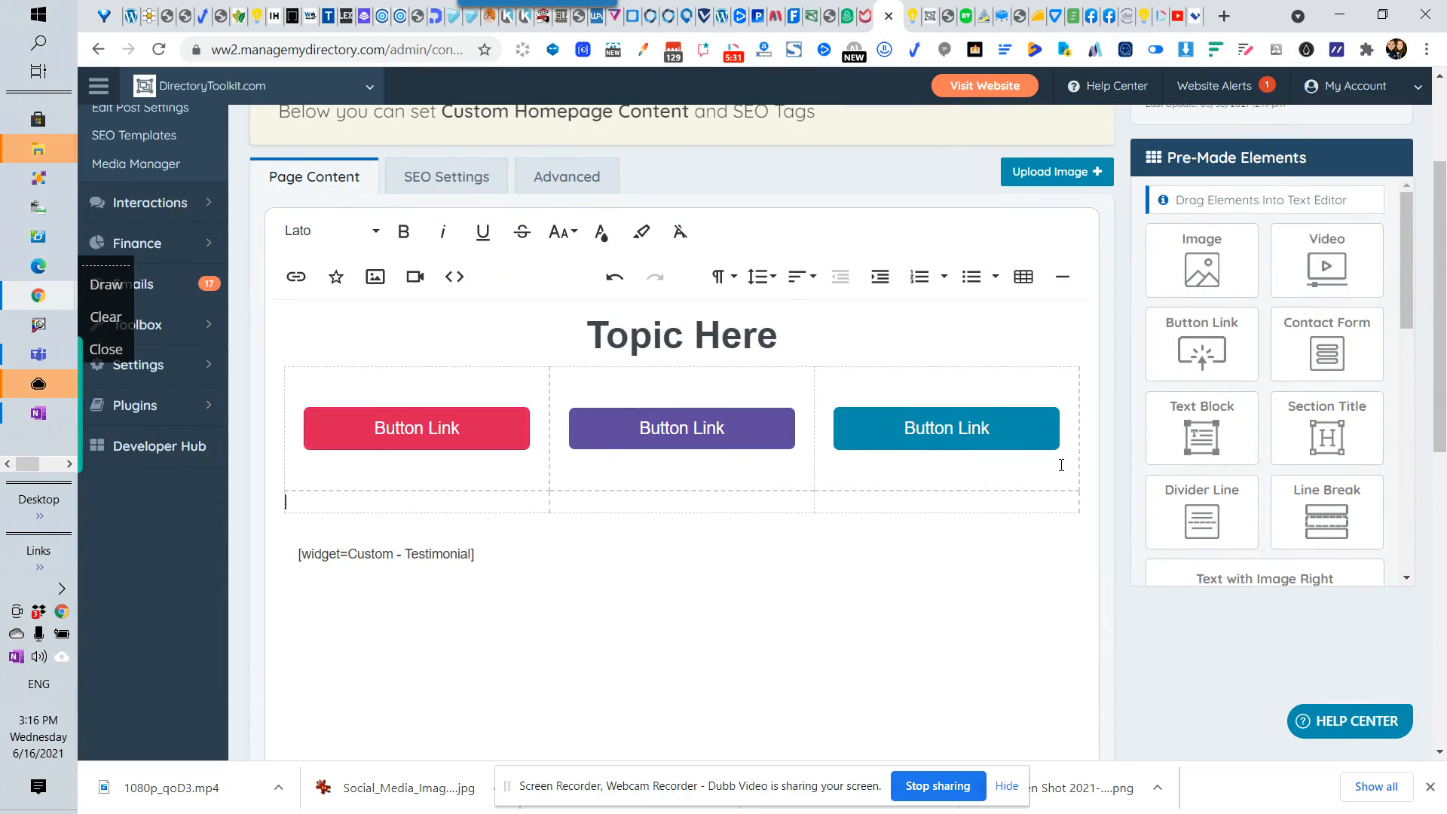
{"action": "left_click", "coordinate": [1000, 468]}
{"action": "left_click", "coordinate": [370, 506]}
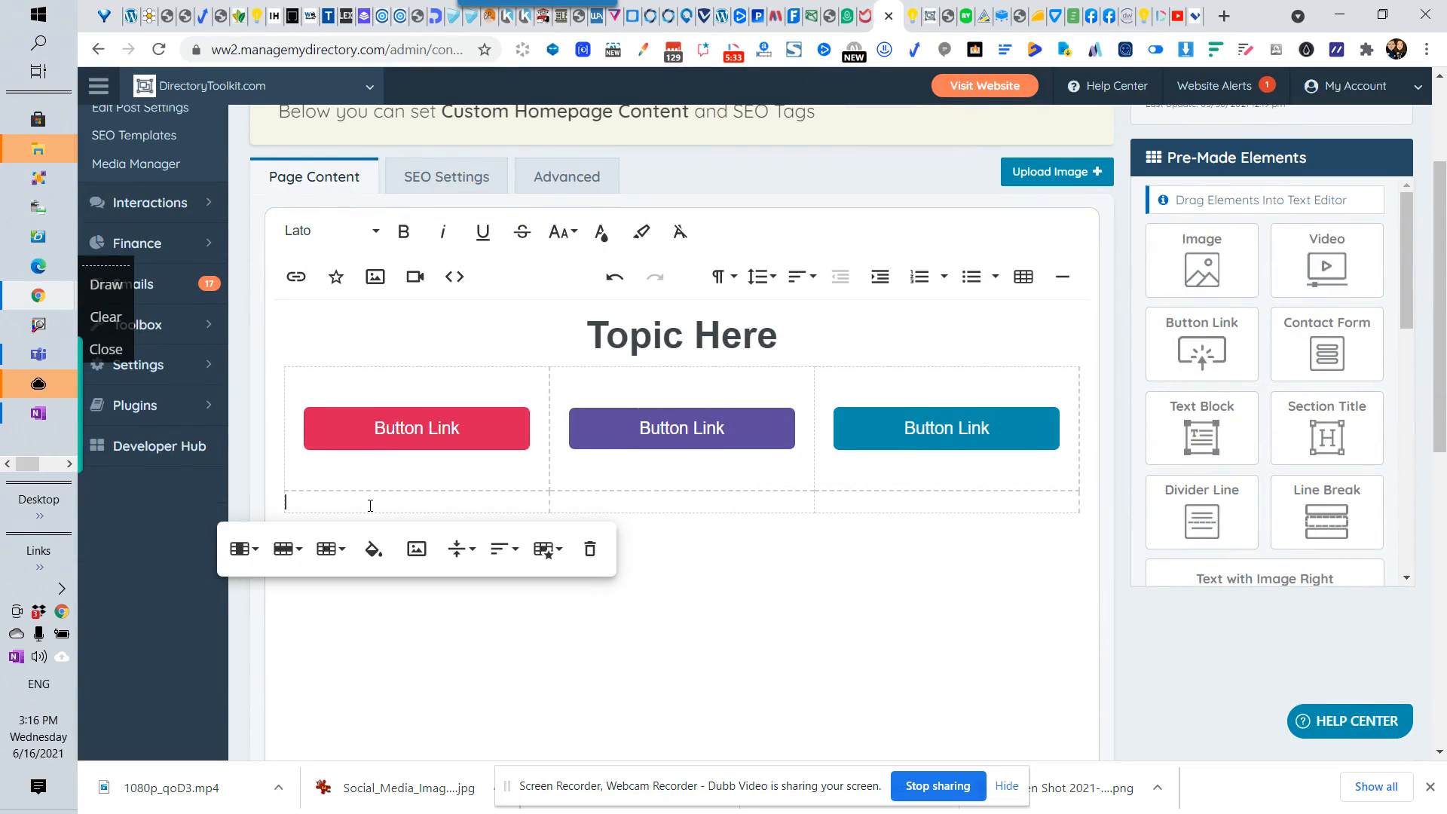
{"action": "left_click", "coordinate": [1039, 283]}
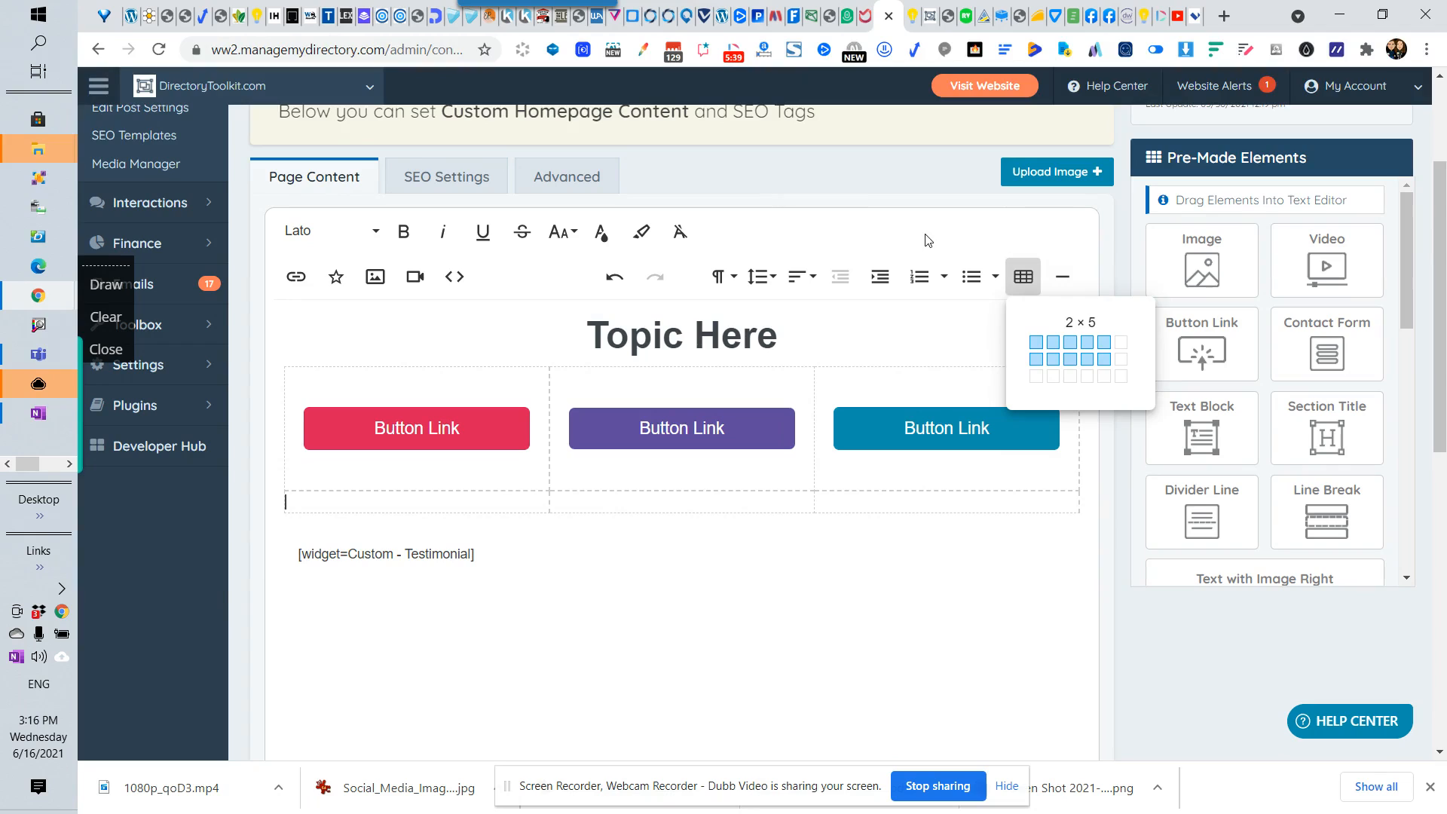
{"action": "left_click", "coordinate": [329, 523]}
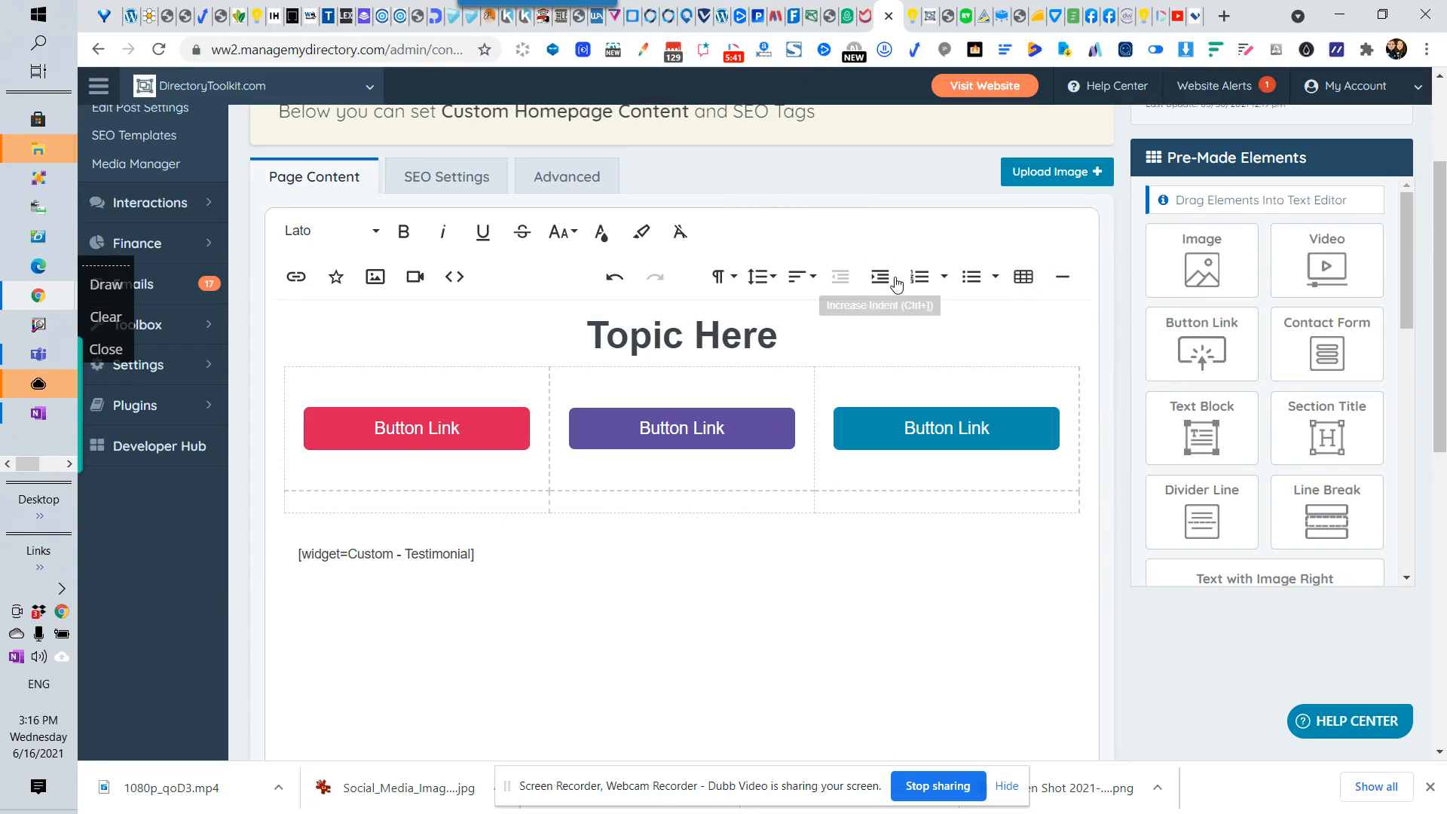
{"action": "left_click", "coordinate": [447, 498]}
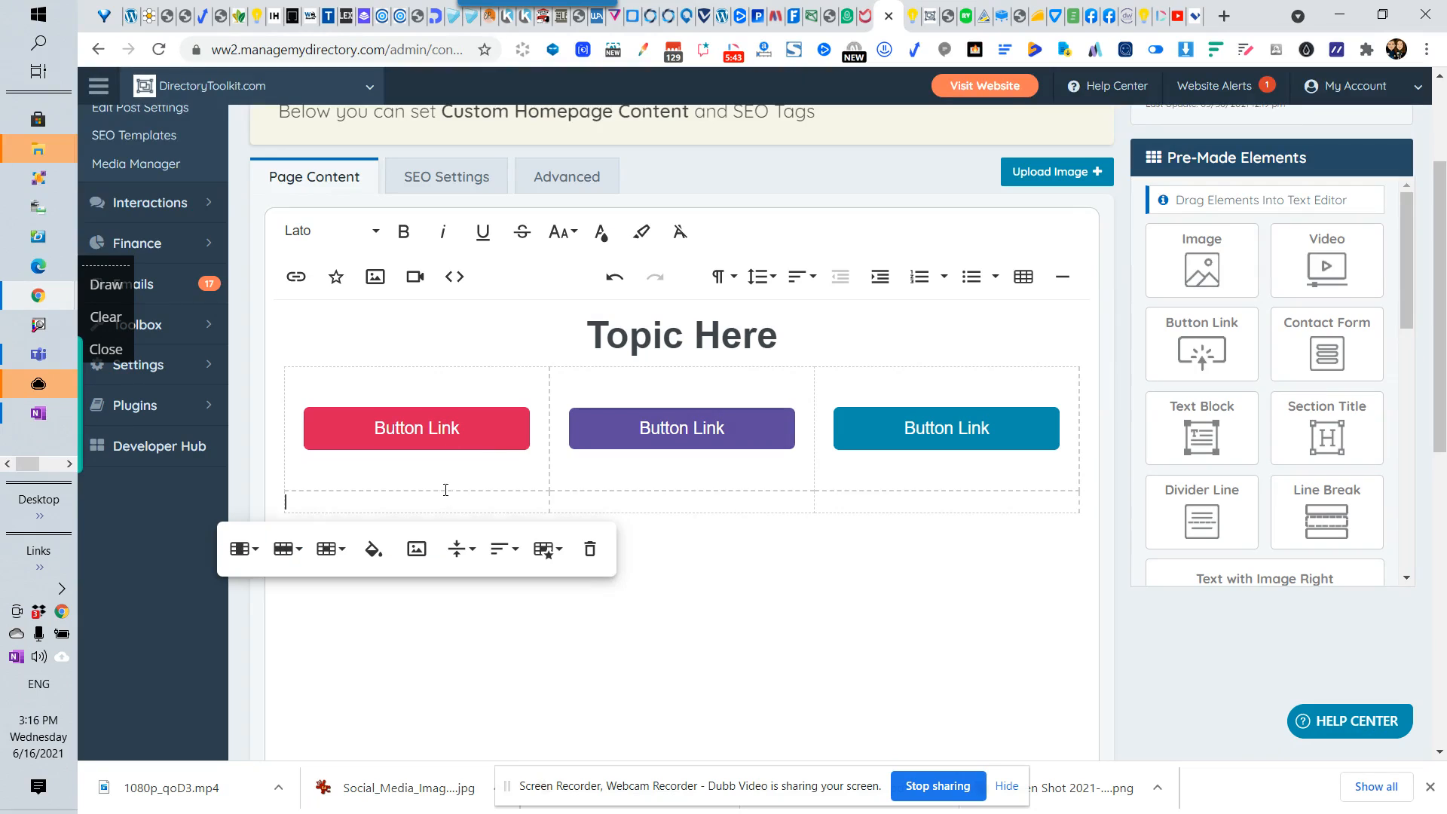
{"action": "left_click", "coordinate": [988, 495]}
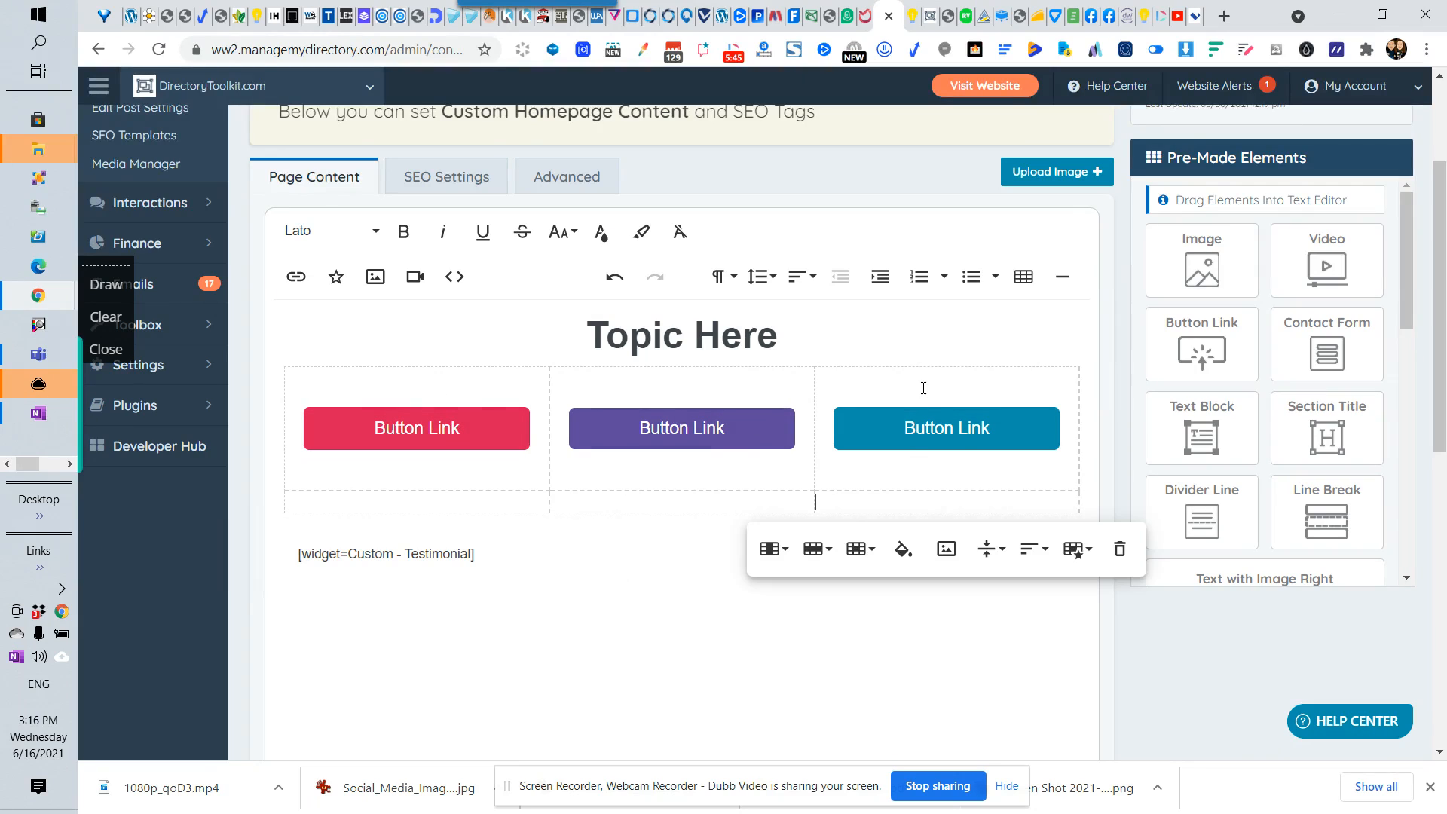
{"action": "left_click", "coordinate": [711, 497]}
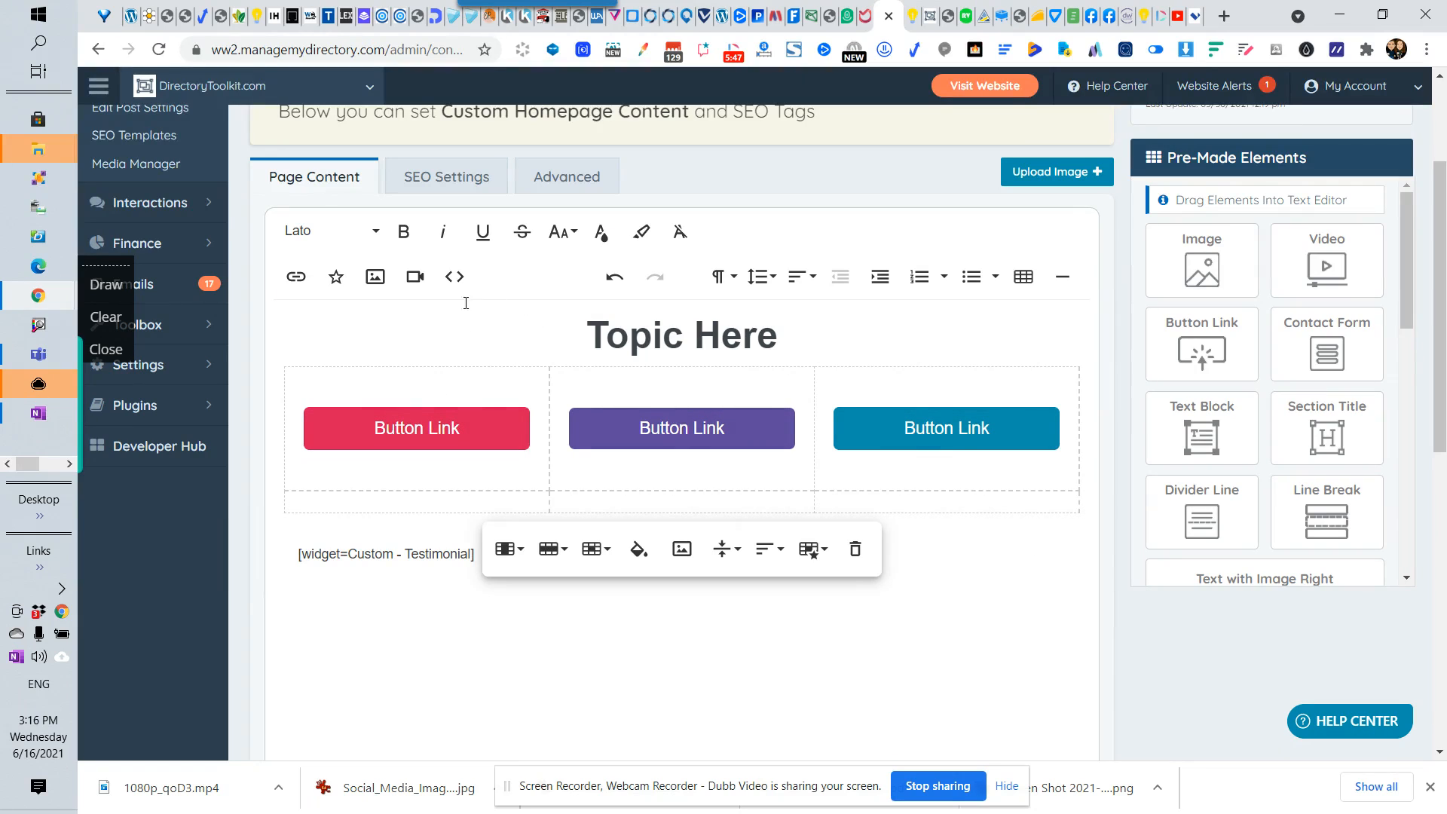
{"action": "left_click", "coordinate": [469, 504]}
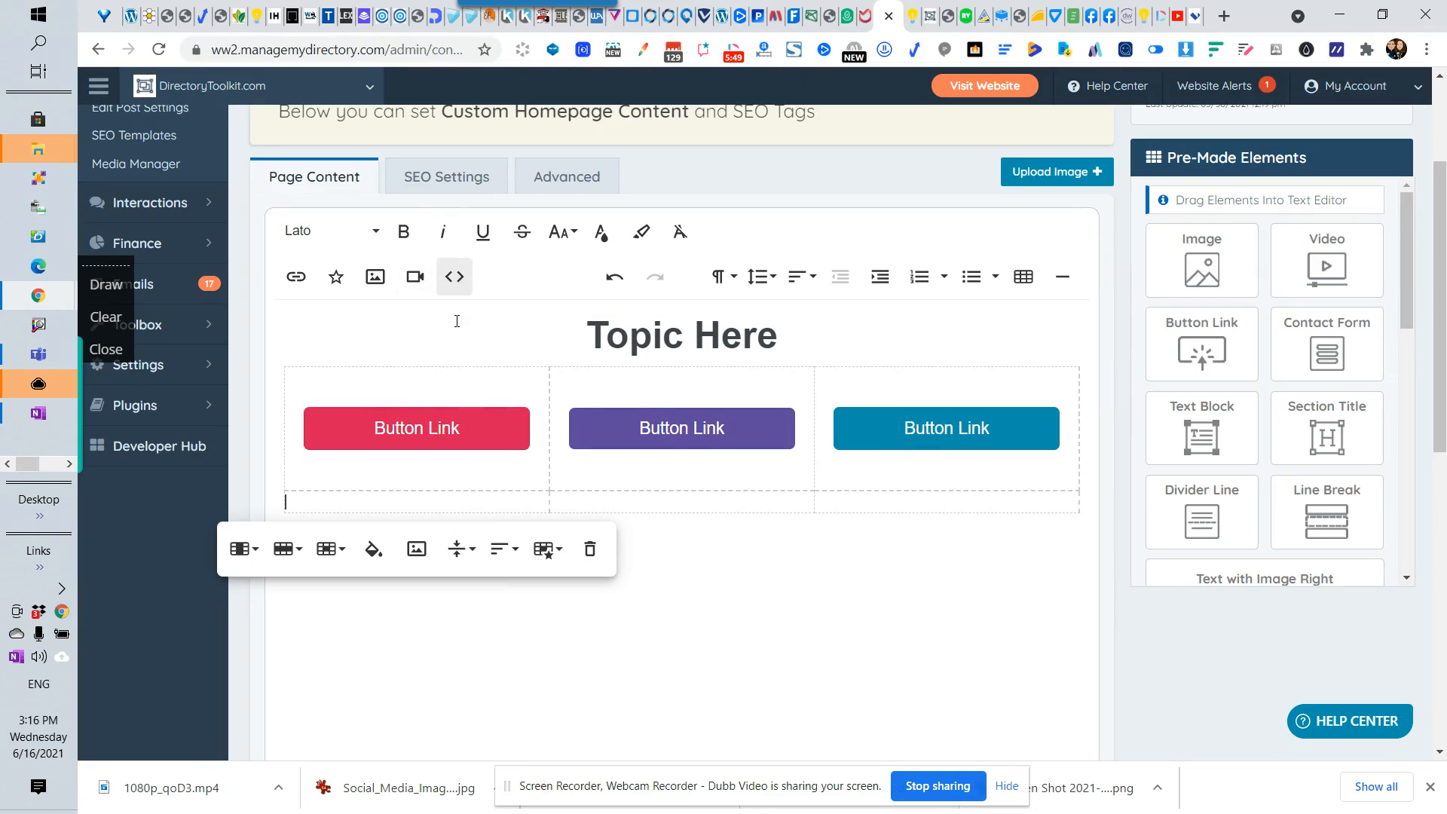
Step: Copy the HTML source of the first table row containing the three button links
{"action": "double_click", "coordinate": [401, 426]}
{"action": "left_click", "coordinate": [455, 277]}
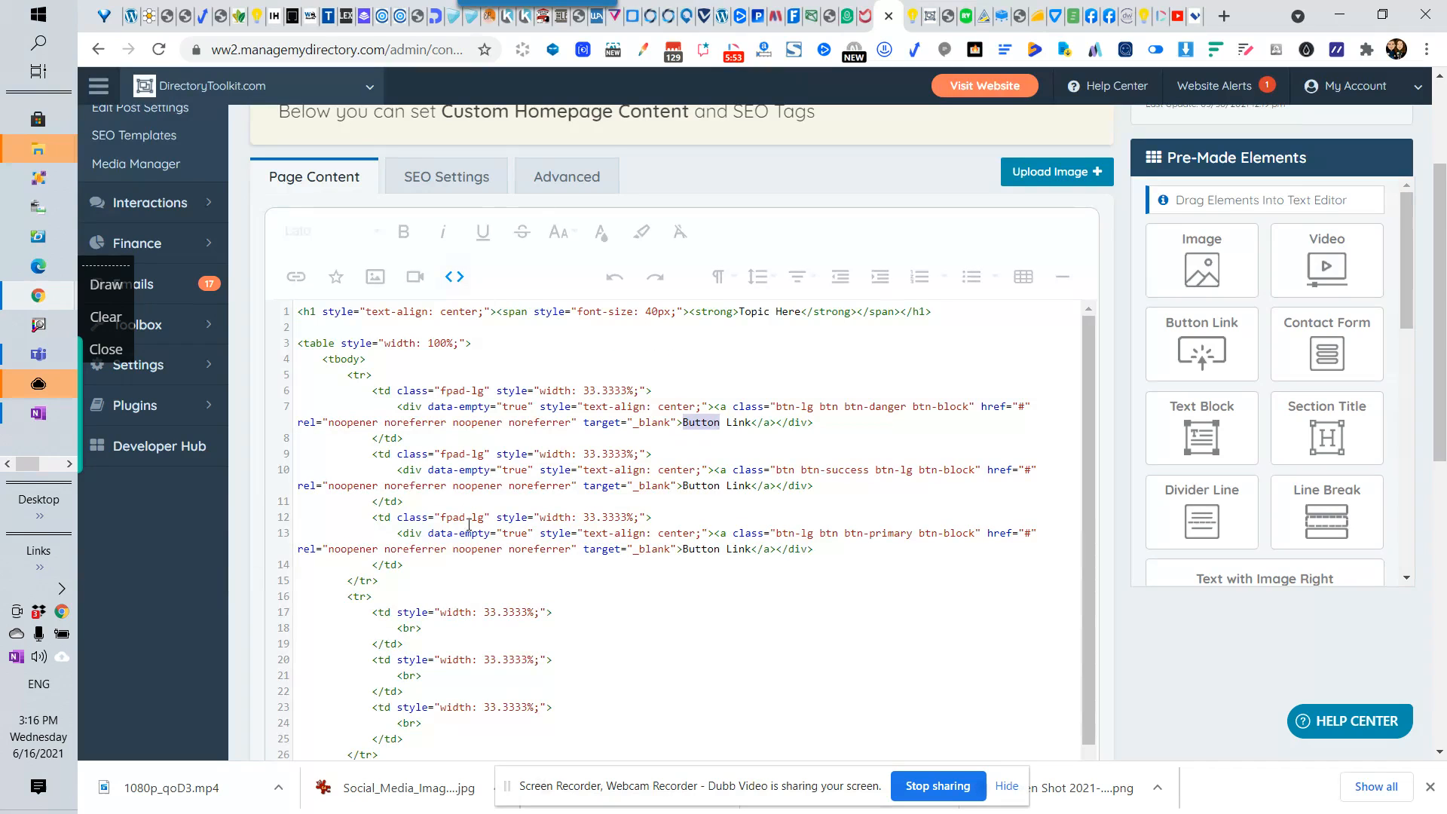
{"action": "left_click_drag", "start_coordinate": [323, 360], "coordinate": [379, 580]}
{"action": "key", "text": "ctrl+c"}
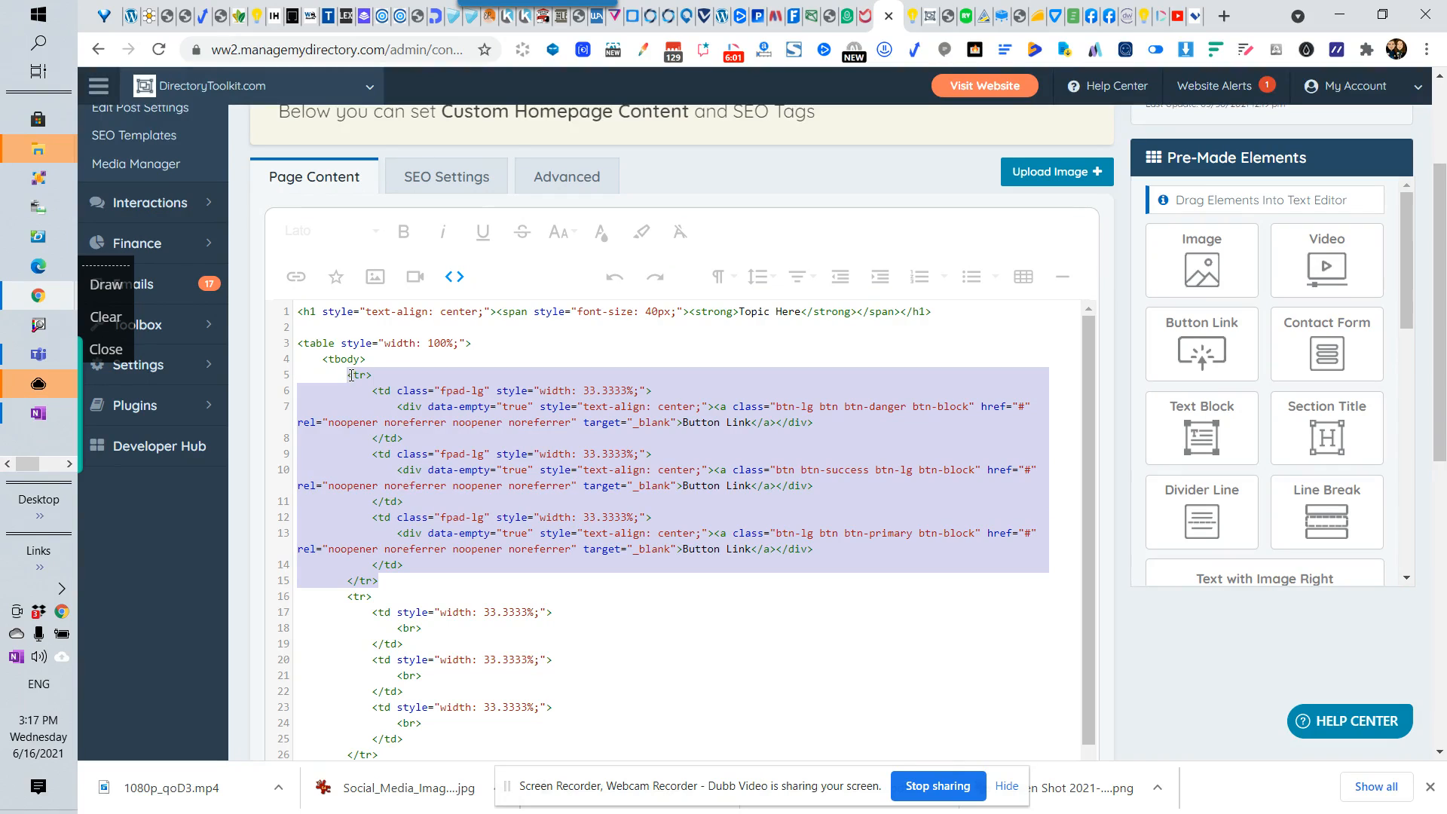
Step: Replace the empty second row in the source with the copied button row and return to the visual editor
{"action": "left_click", "coordinate": [396, 584]}
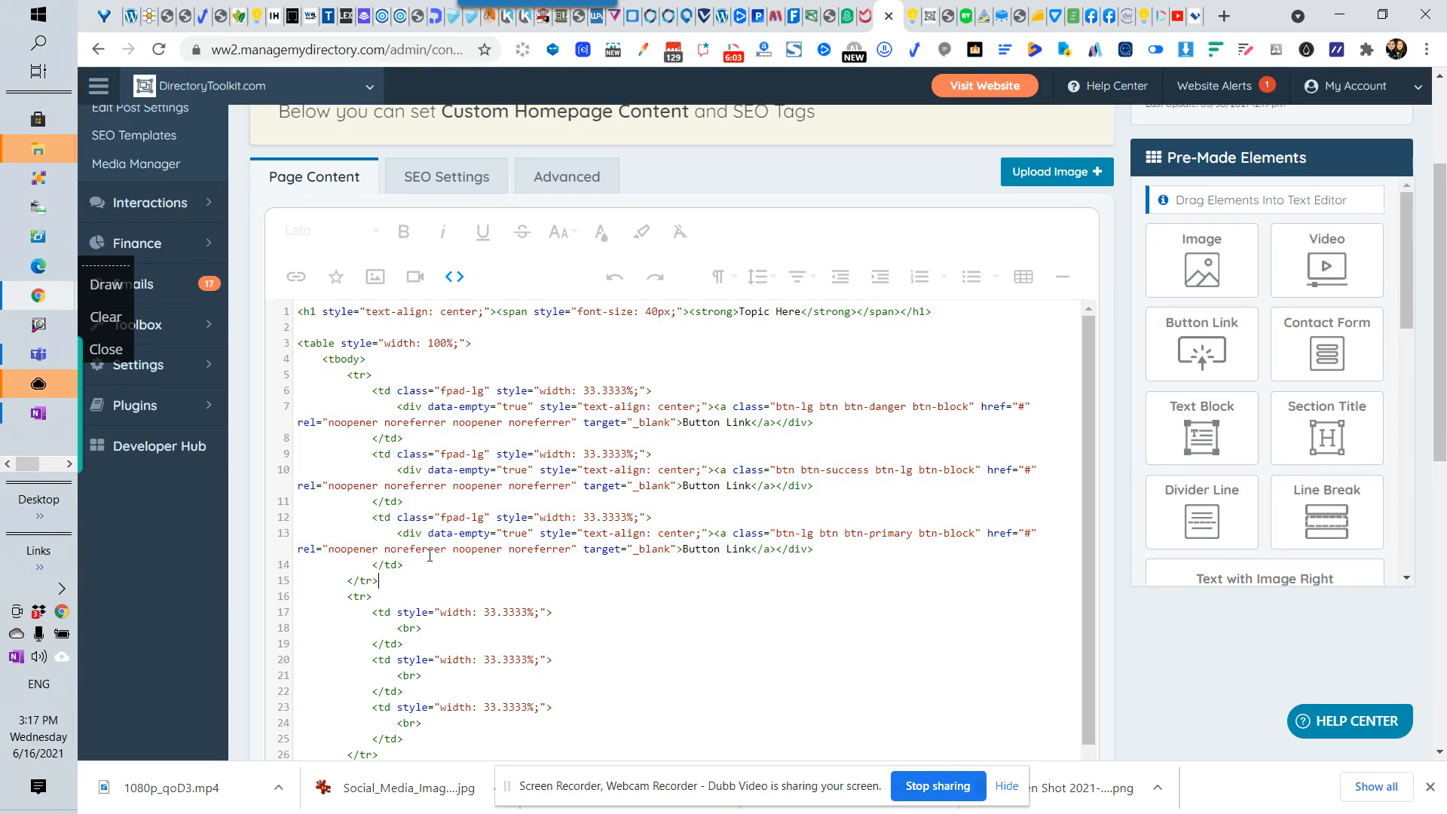
{"action": "scroll", "coordinate": [424, 495], "scroll_direction": "down", "scroll_amount": 1}
{"action": "left_click_drag", "start_coordinate": [349, 502], "coordinate": [408, 659]}
{"action": "key", "text": "ctrl+v"}
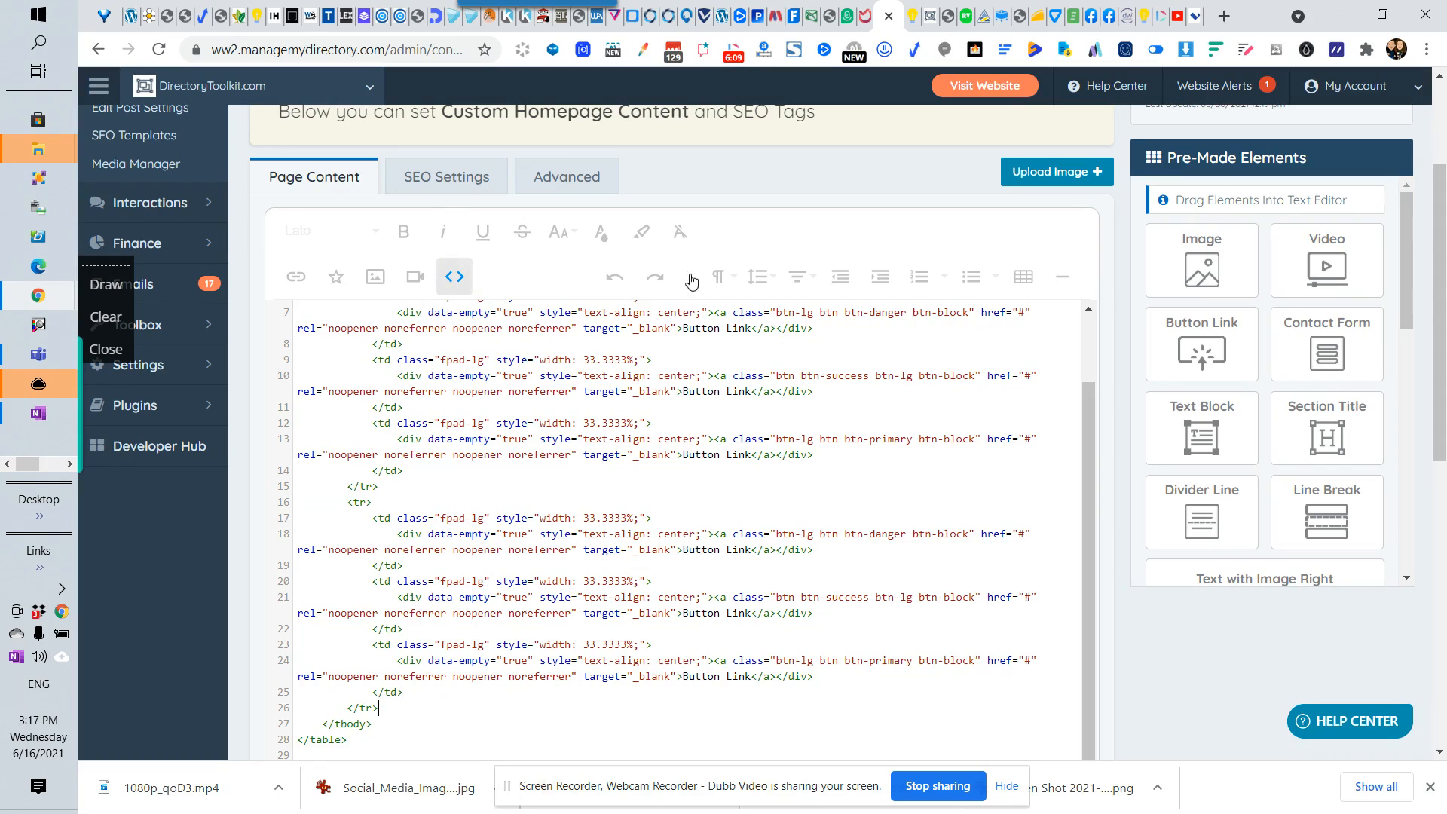
{"action": "left_click", "coordinate": [445, 280]}
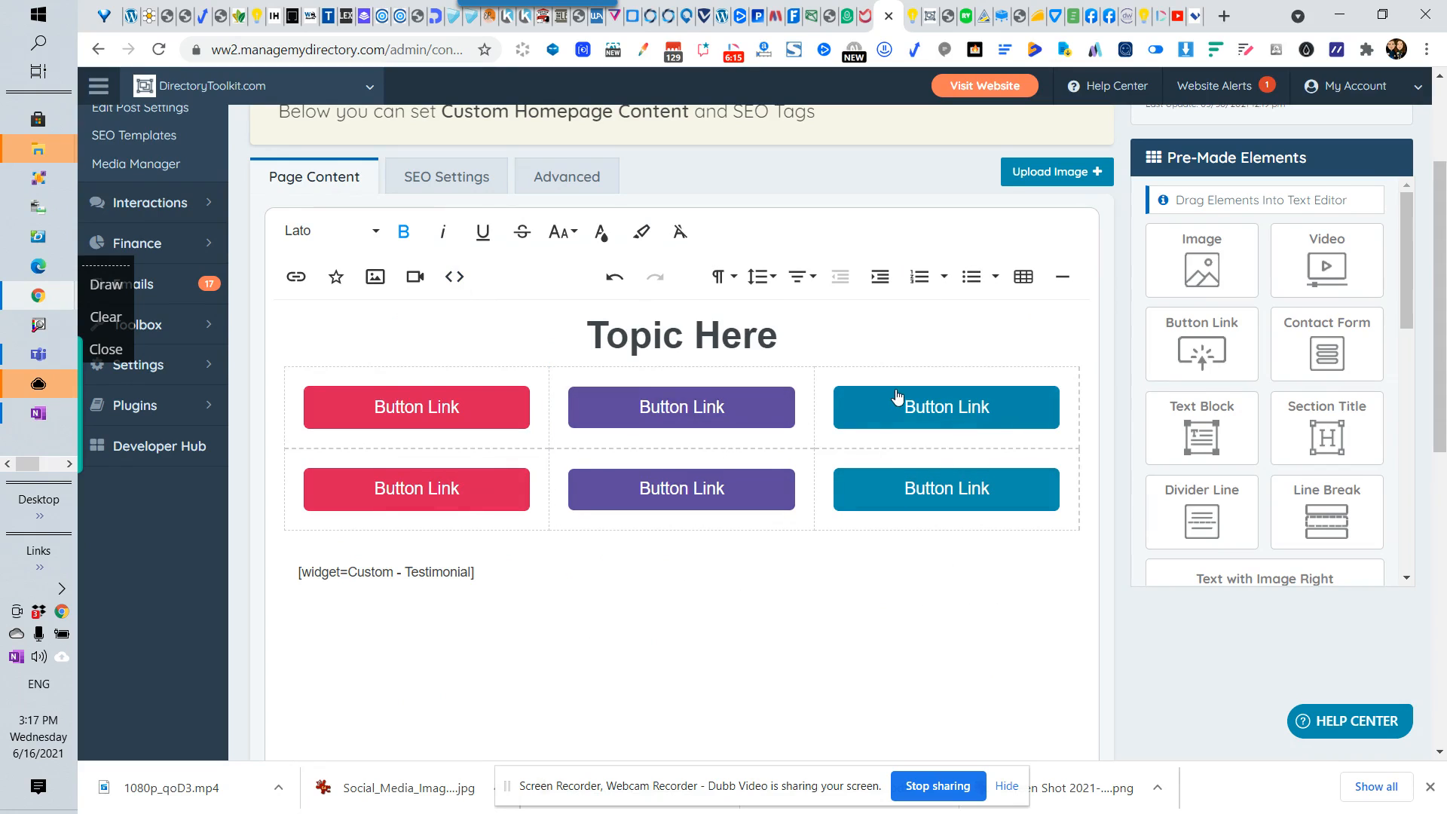
Step: Delete the "Topic Here" heading and the whole button table from the page's HTML source, keeping the testimonial widget code
{"action": "scroll", "coordinate": [1021, 266], "scroll_direction": "up", "scroll_amount": 3}
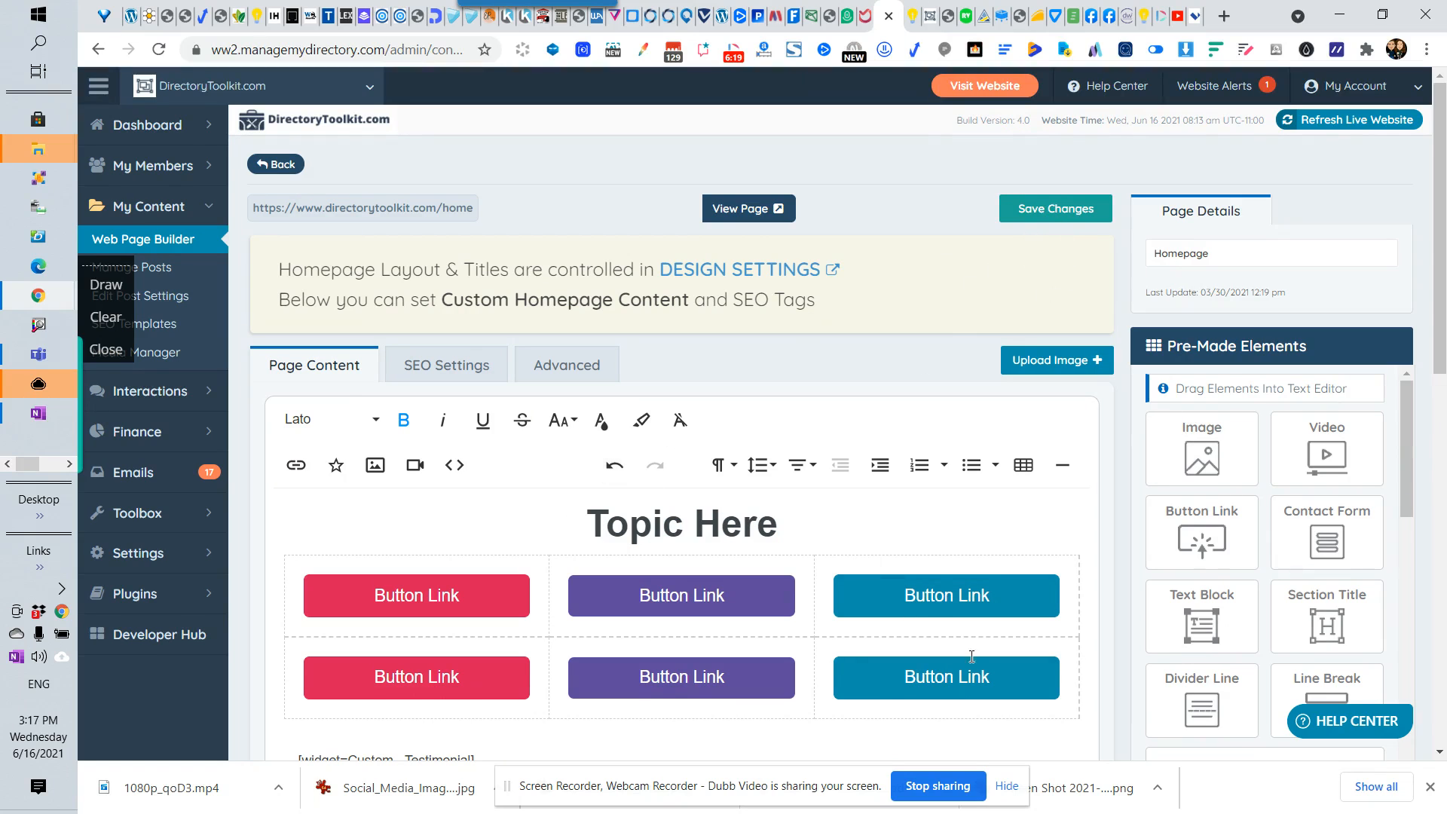
{"action": "scroll", "coordinate": [726, 482], "scroll_direction": "down", "scroll_amount": 1}
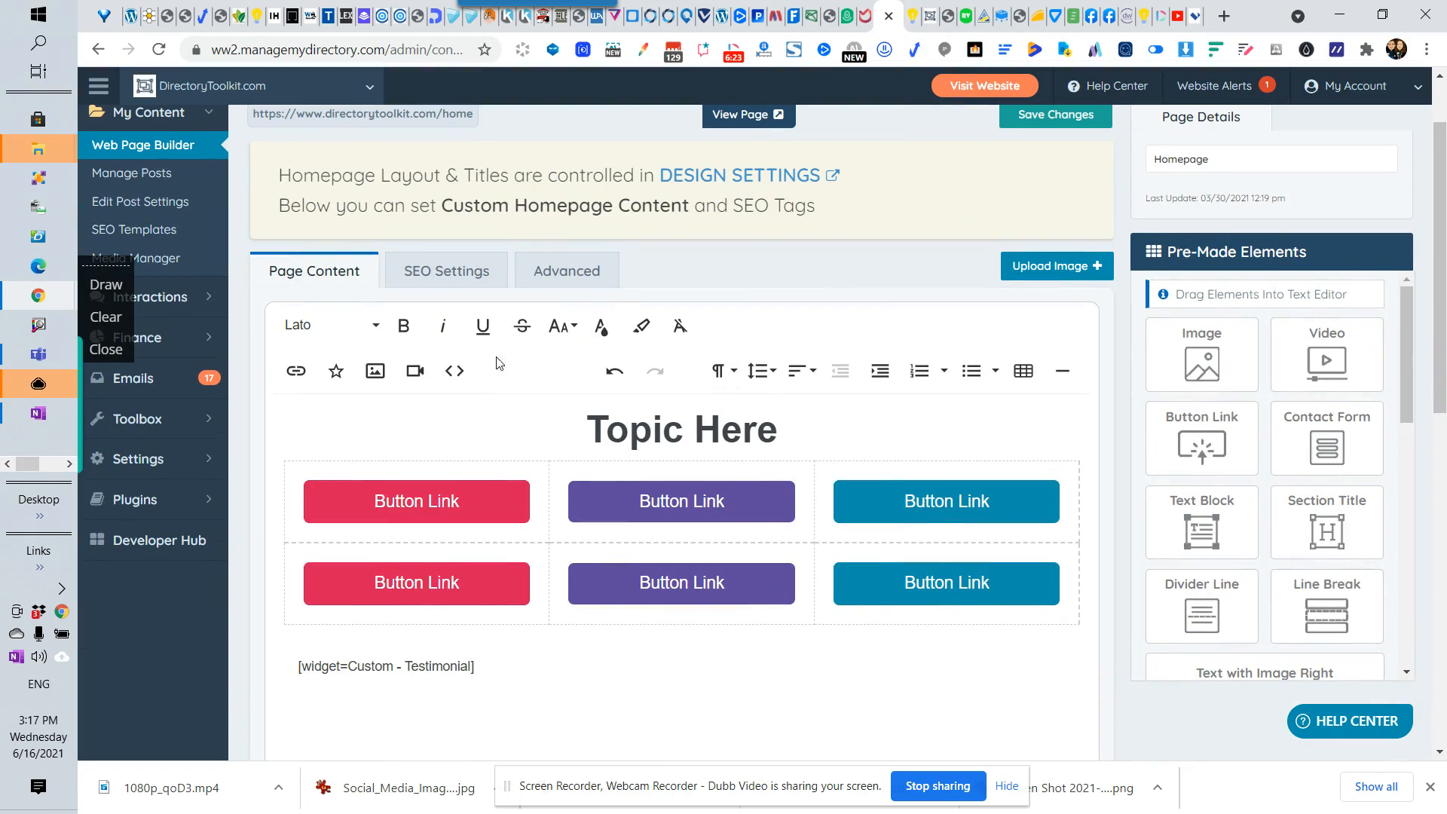
{"action": "left_click", "coordinate": [454, 371]}
{"action": "scroll", "coordinate": [492, 340], "scroll_direction": "down", "scroll_amount": 5}
{"action": "scroll", "coordinate": [492, 341], "scroll_direction": "down", "scroll_amount": 5}
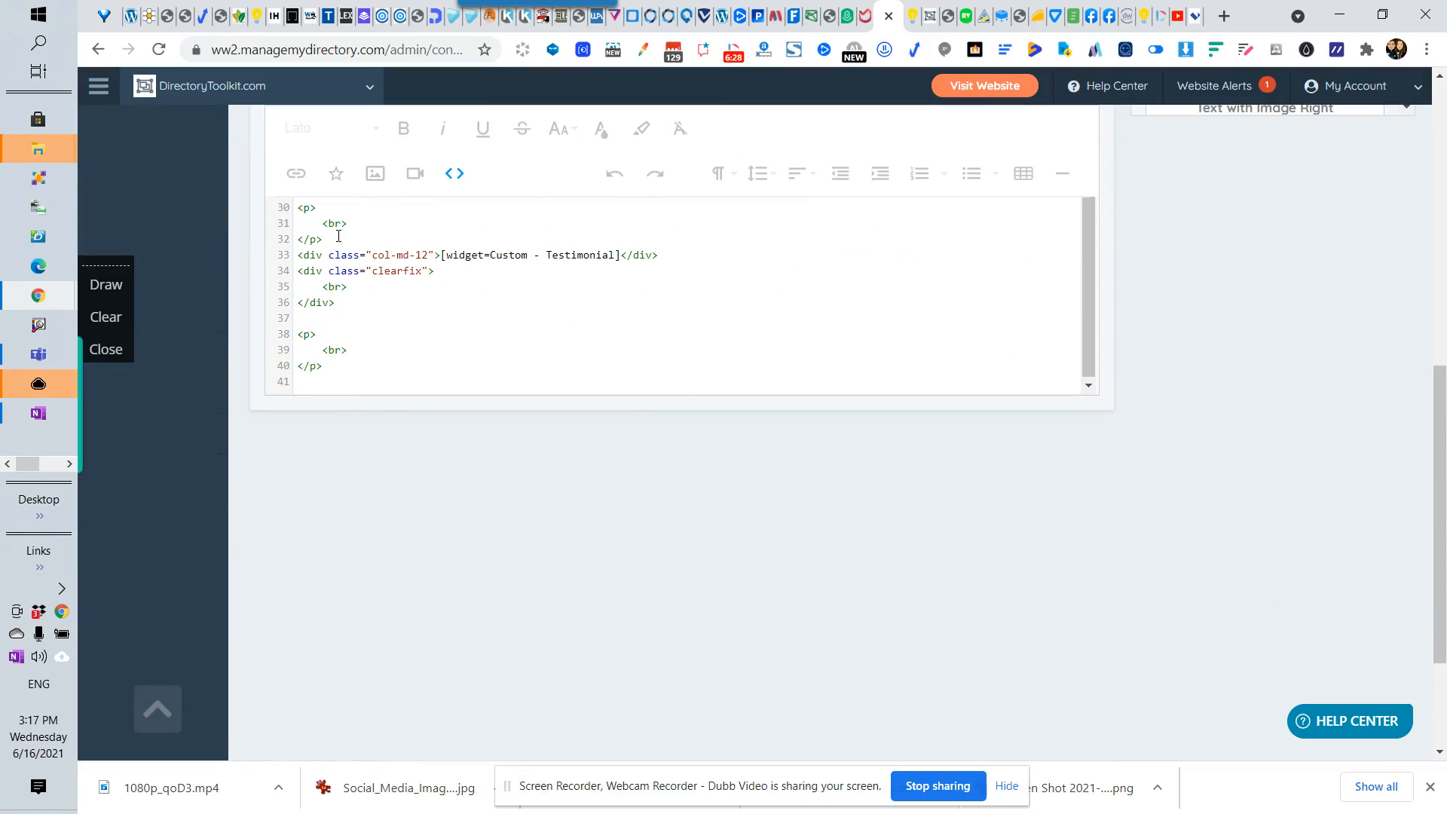
{"action": "left_click_drag", "start_coordinate": [339, 236], "coordinate": [336, 164]}
{"action": "left_click_drag", "start_coordinate": [525, 178], "coordinate": [455, 220]}
{"action": "left_click", "coordinate": [385, 231]}
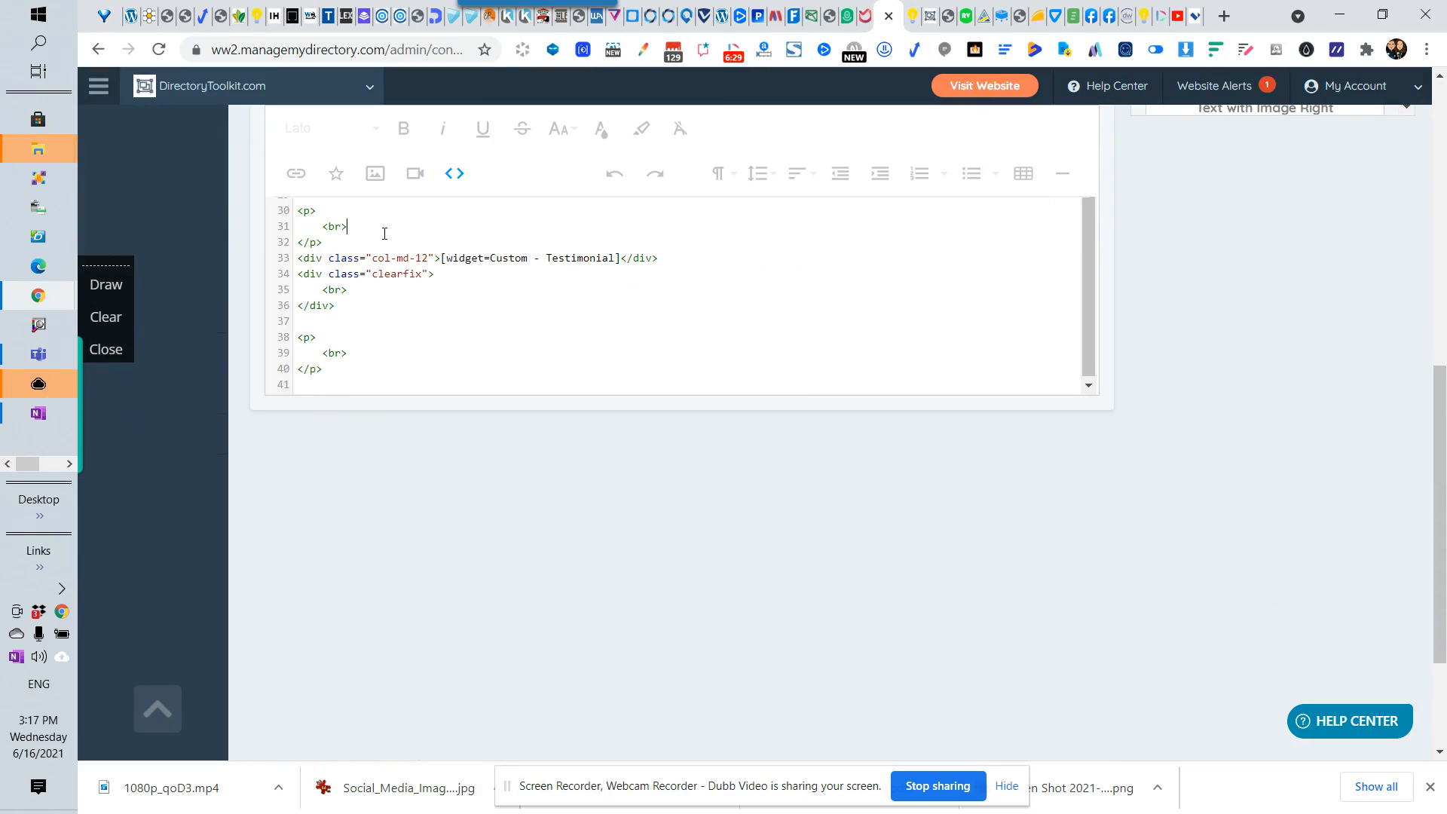
{"action": "scroll", "coordinate": [384, 233], "scroll_direction": "up", "scroll_amount": 1}
{"action": "left_click_drag", "start_coordinate": [359, 274], "coordinate": [255, 8]}
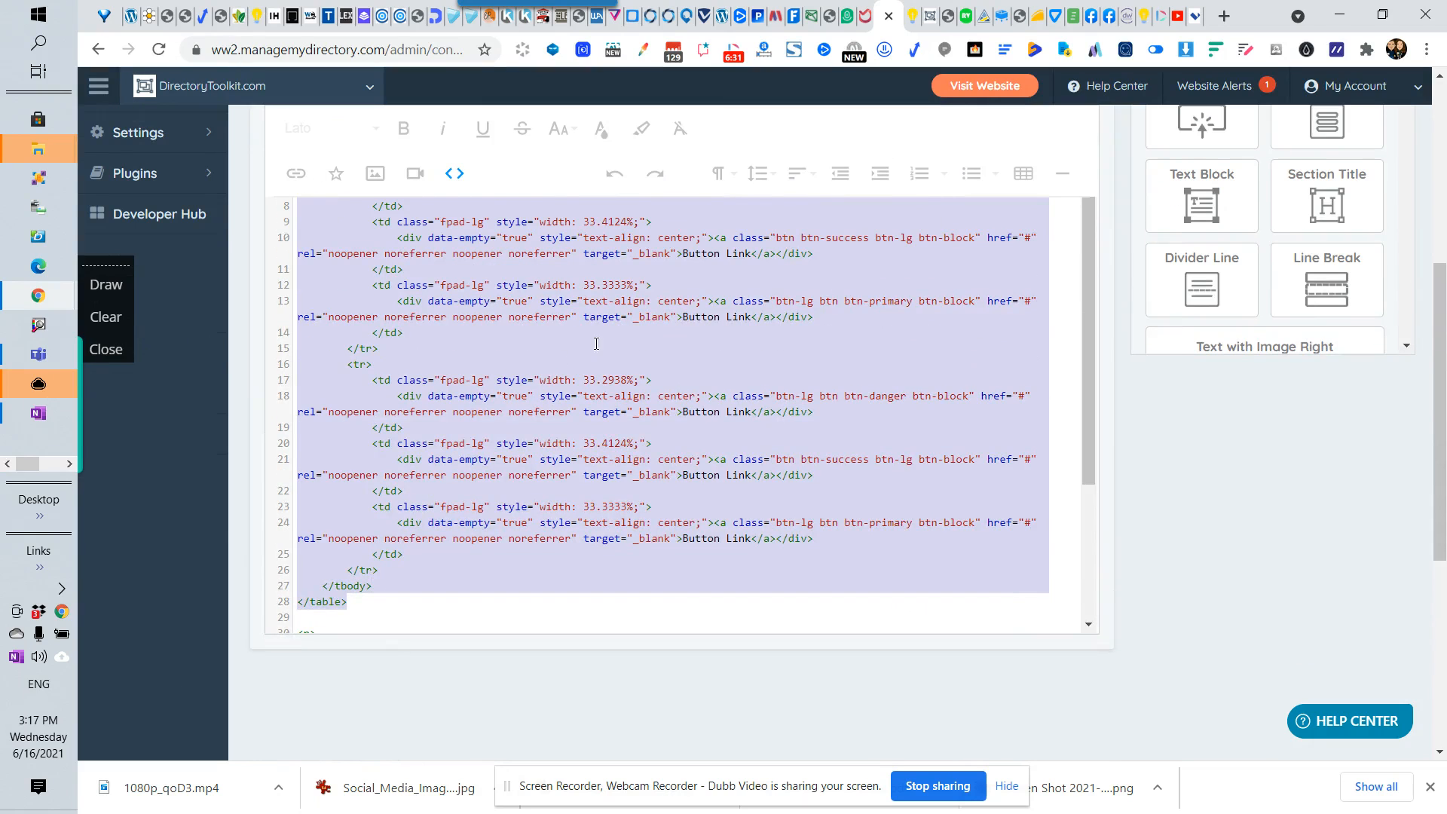
{"action": "scroll", "coordinate": [596, 343], "scroll_direction": "up", "scroll_amount": 5}
{"action": "key", "text": "BackSpace"}
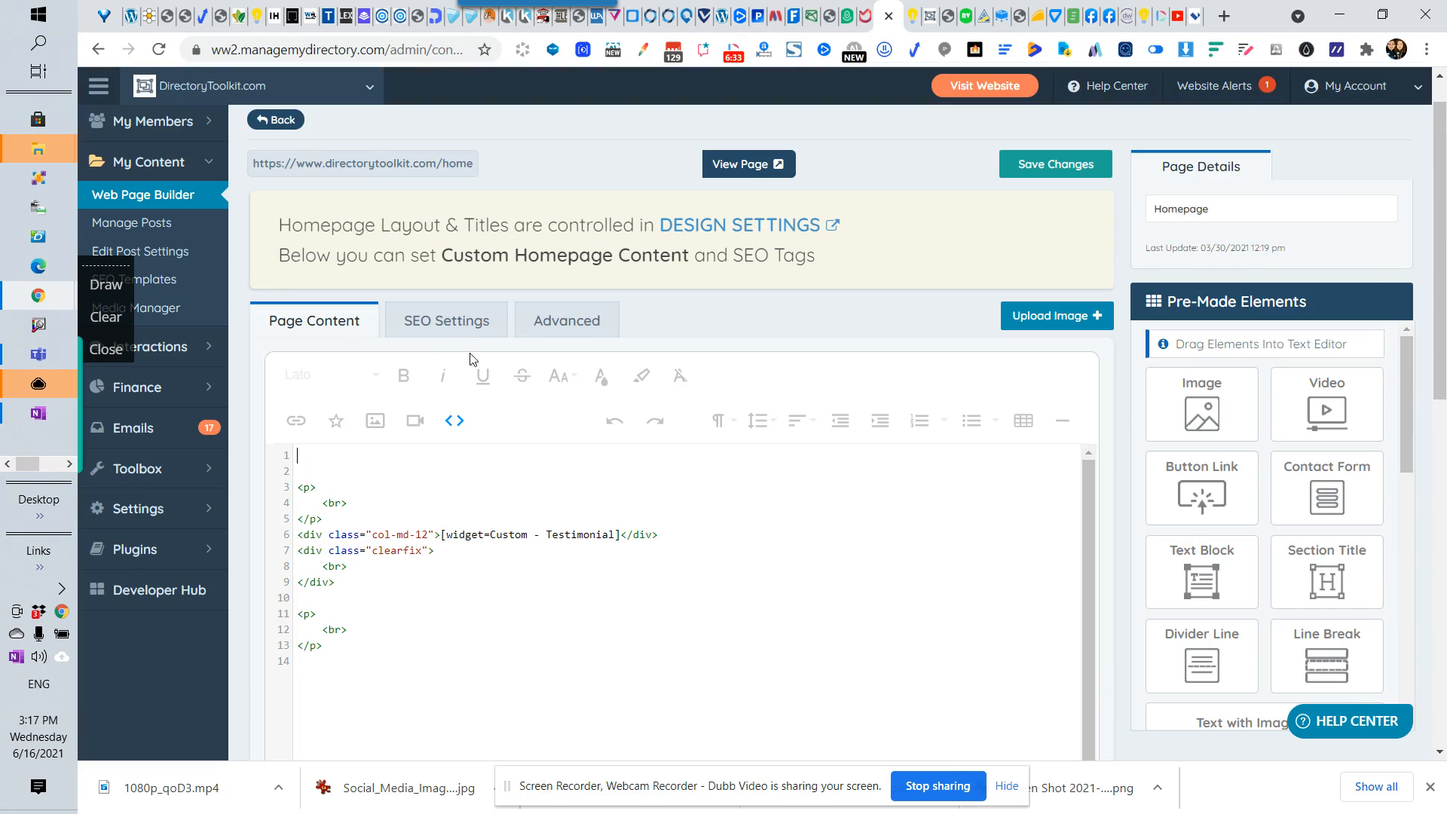
Step: Return to the visual editor and save the homepage changes
{"action": "left_click", "coordinate": [454, 420]}
{"action": "scroll", "coordinate": [1010, 246], "scroll_direction": "up", "scroll_amount": 2}
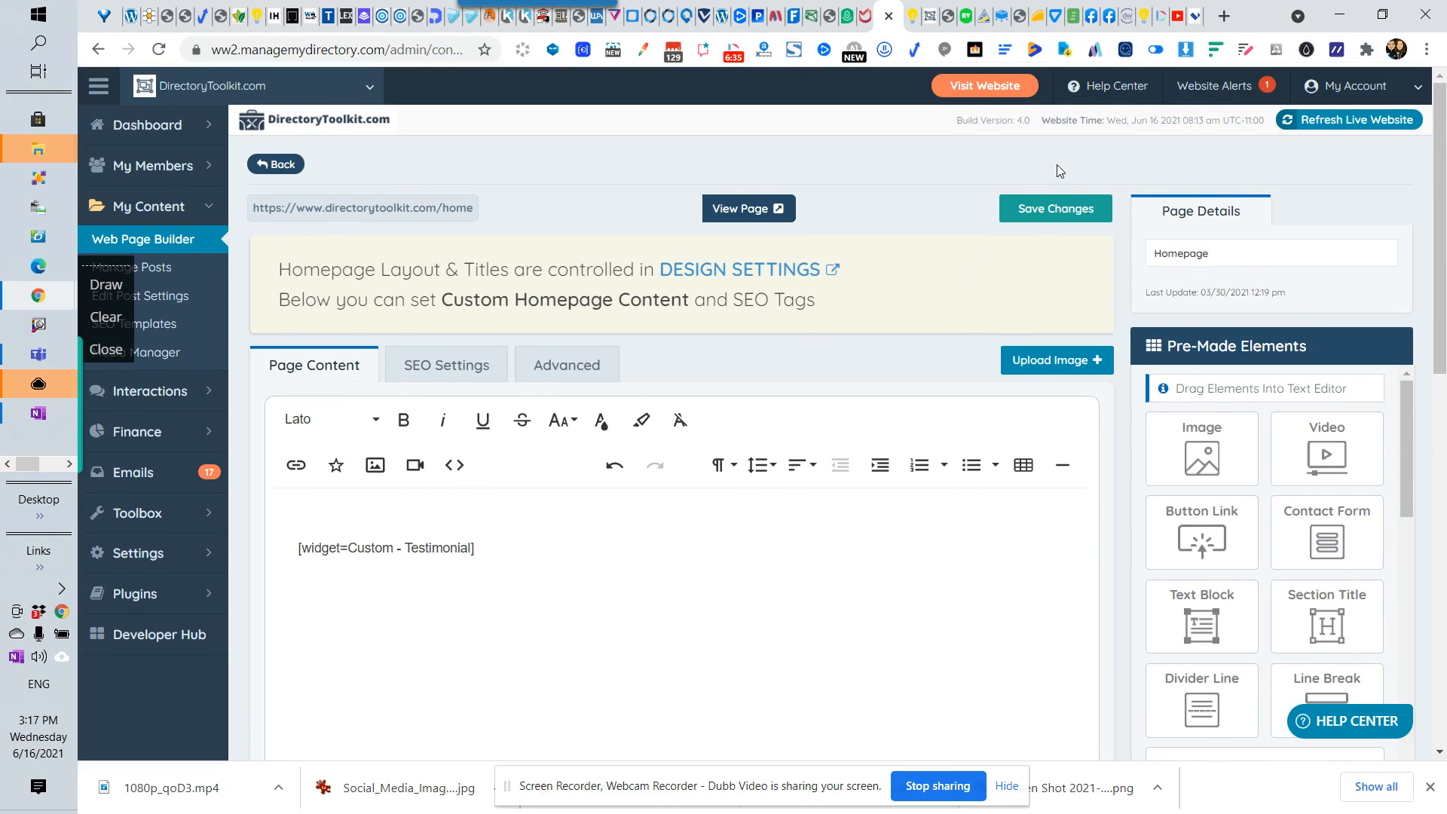
{"action": "left_click", "coordinate": [1039, 211]}
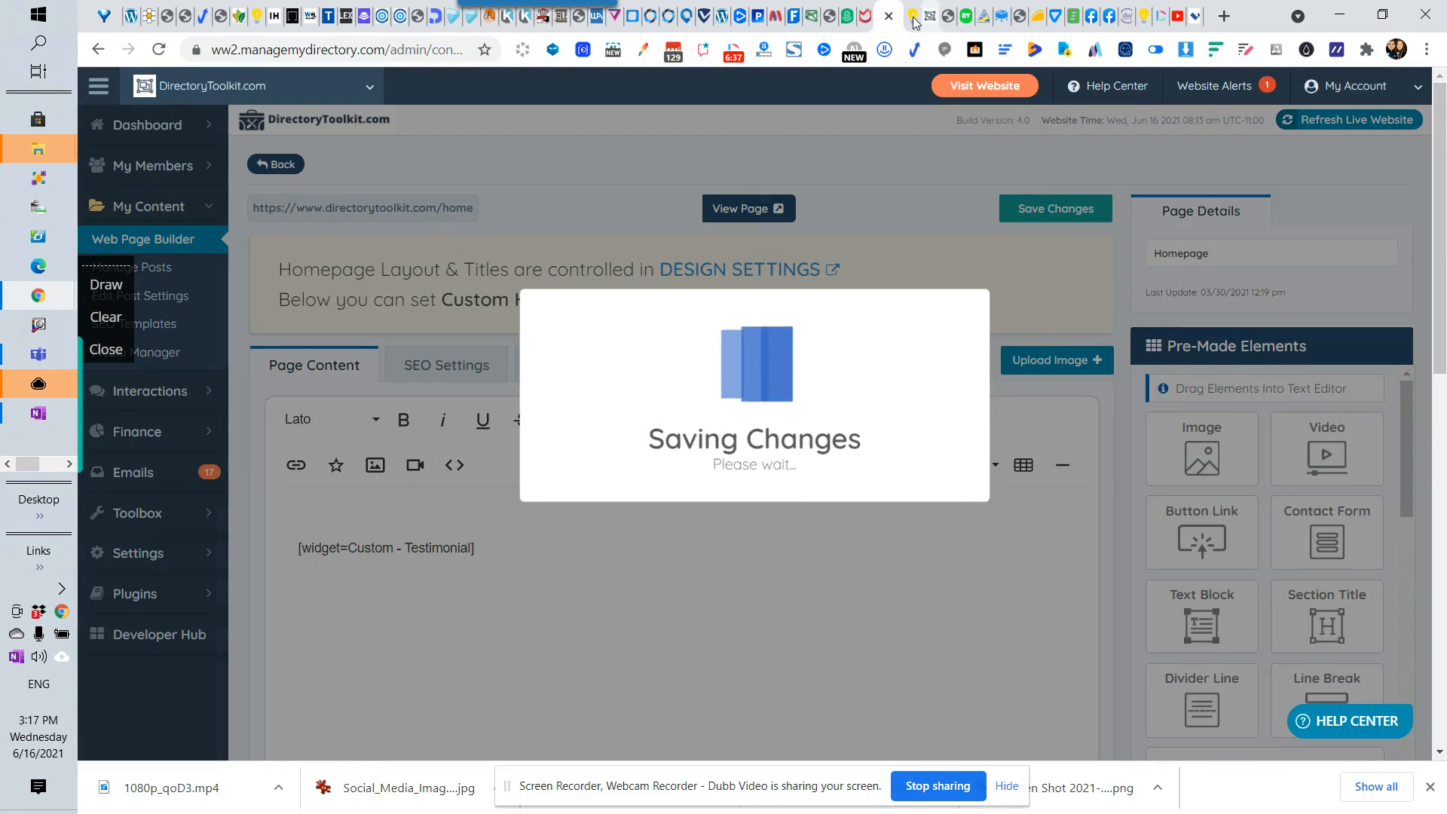
Step: Look at the city buttons on the reference site and the testimonial section on the live directorytoolkit.com homepage, returning to the page editor
{"action": "left_click", "coordinate": [912, 19]}
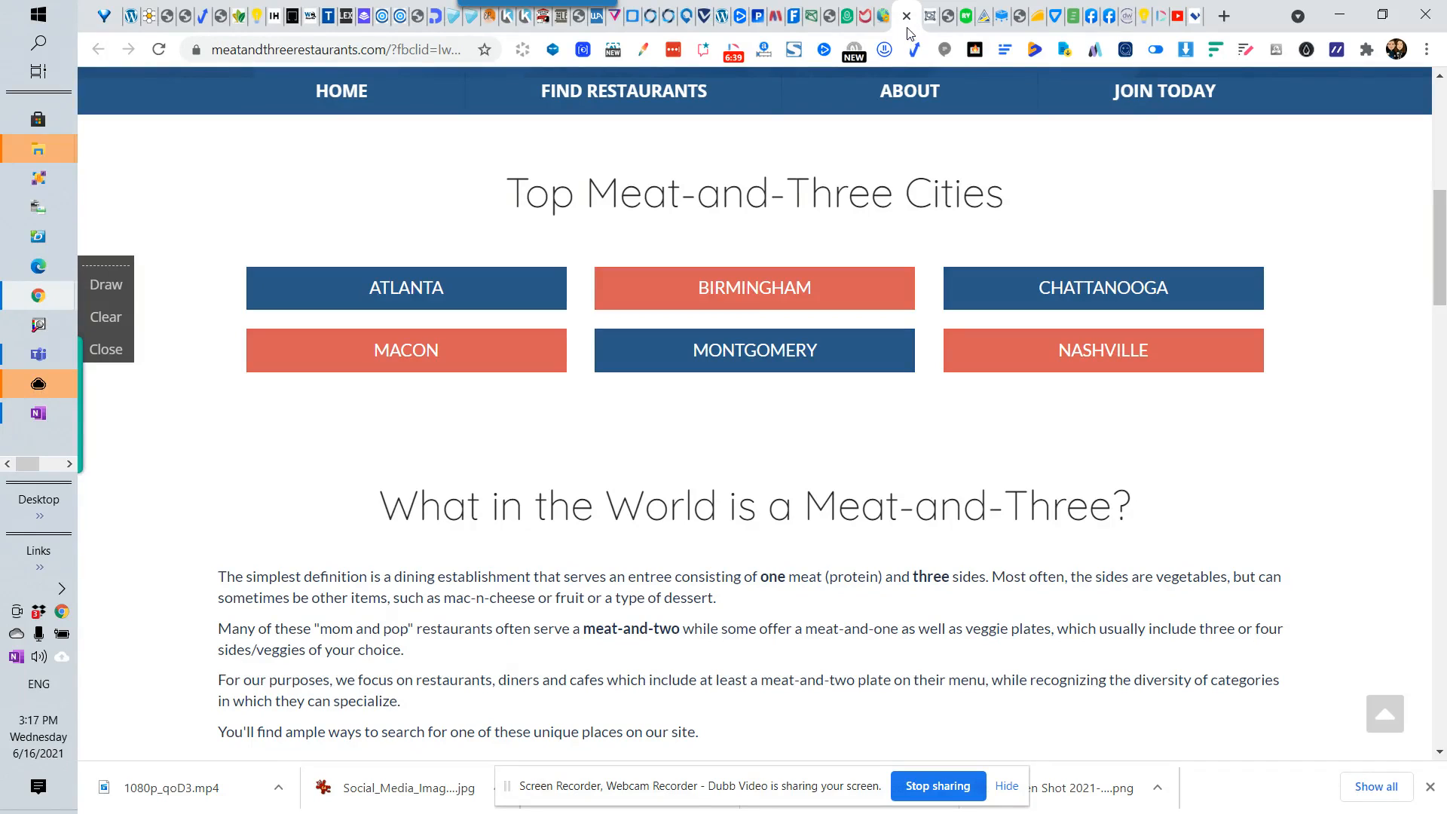
{"action": "left_click", "coordinate": [883, 16]}
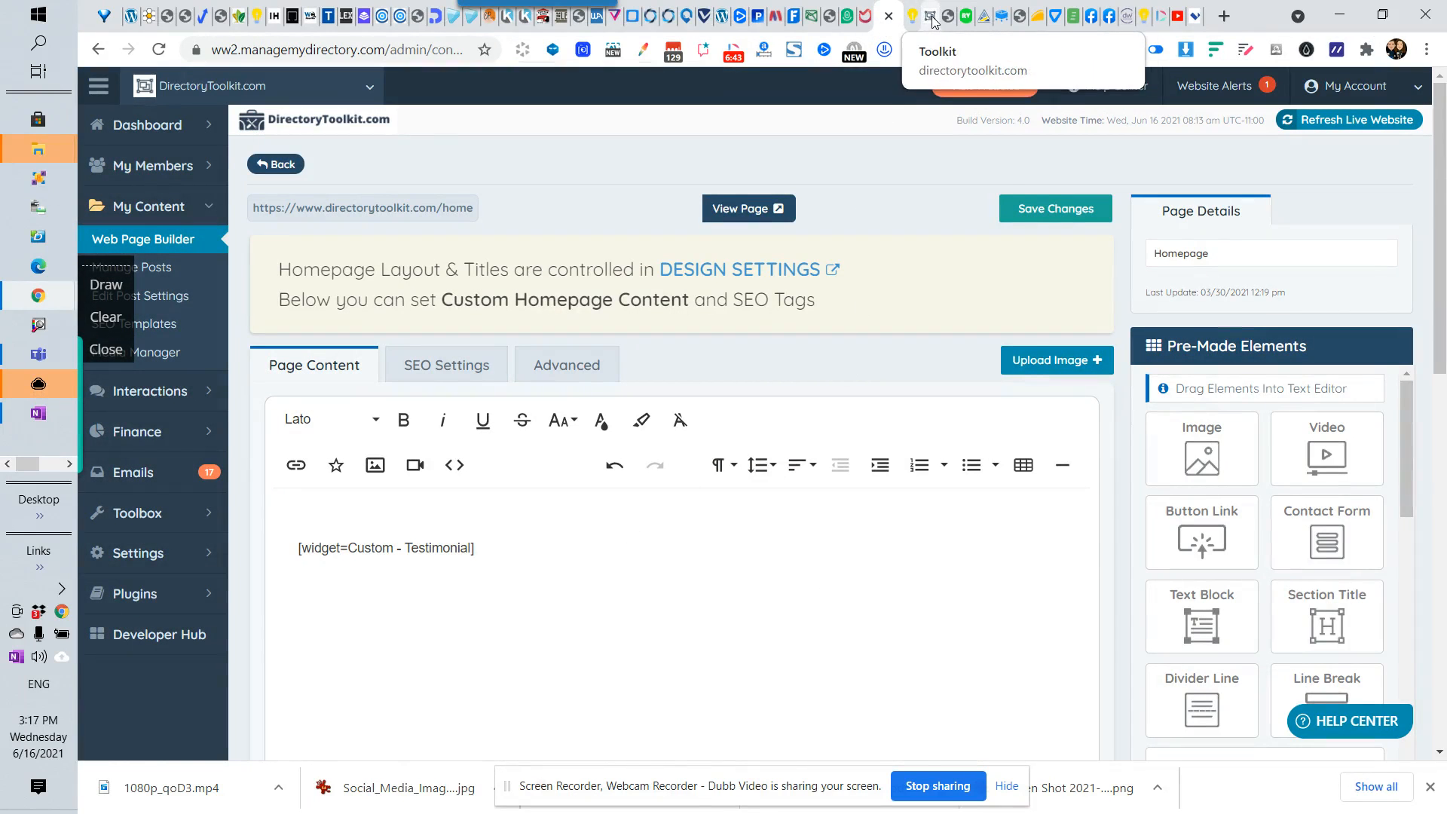
{"action": "left_click", "coordinate": [913, 18]}
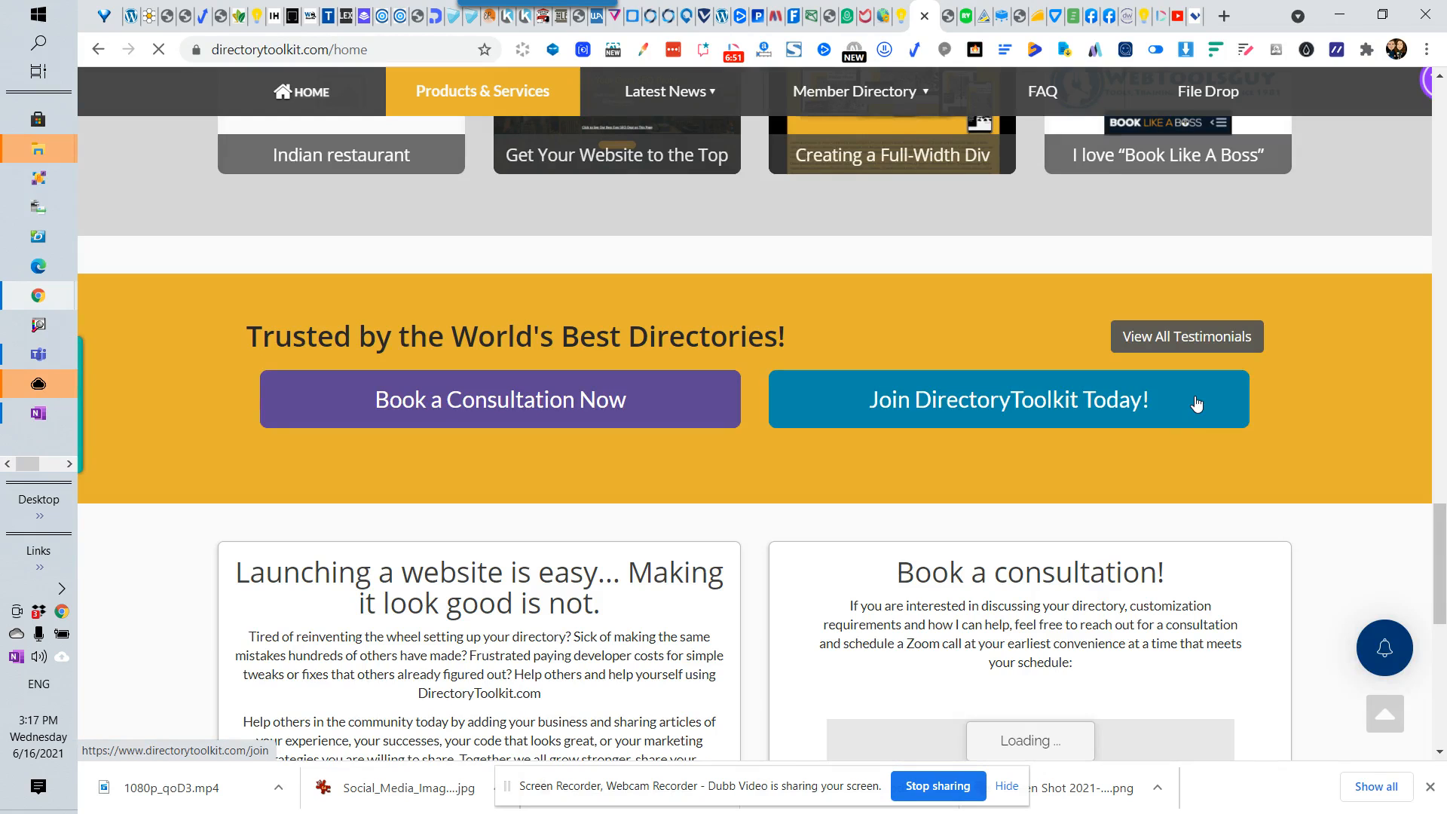
{"action": "left_click", "coordinate": [883, 16]}
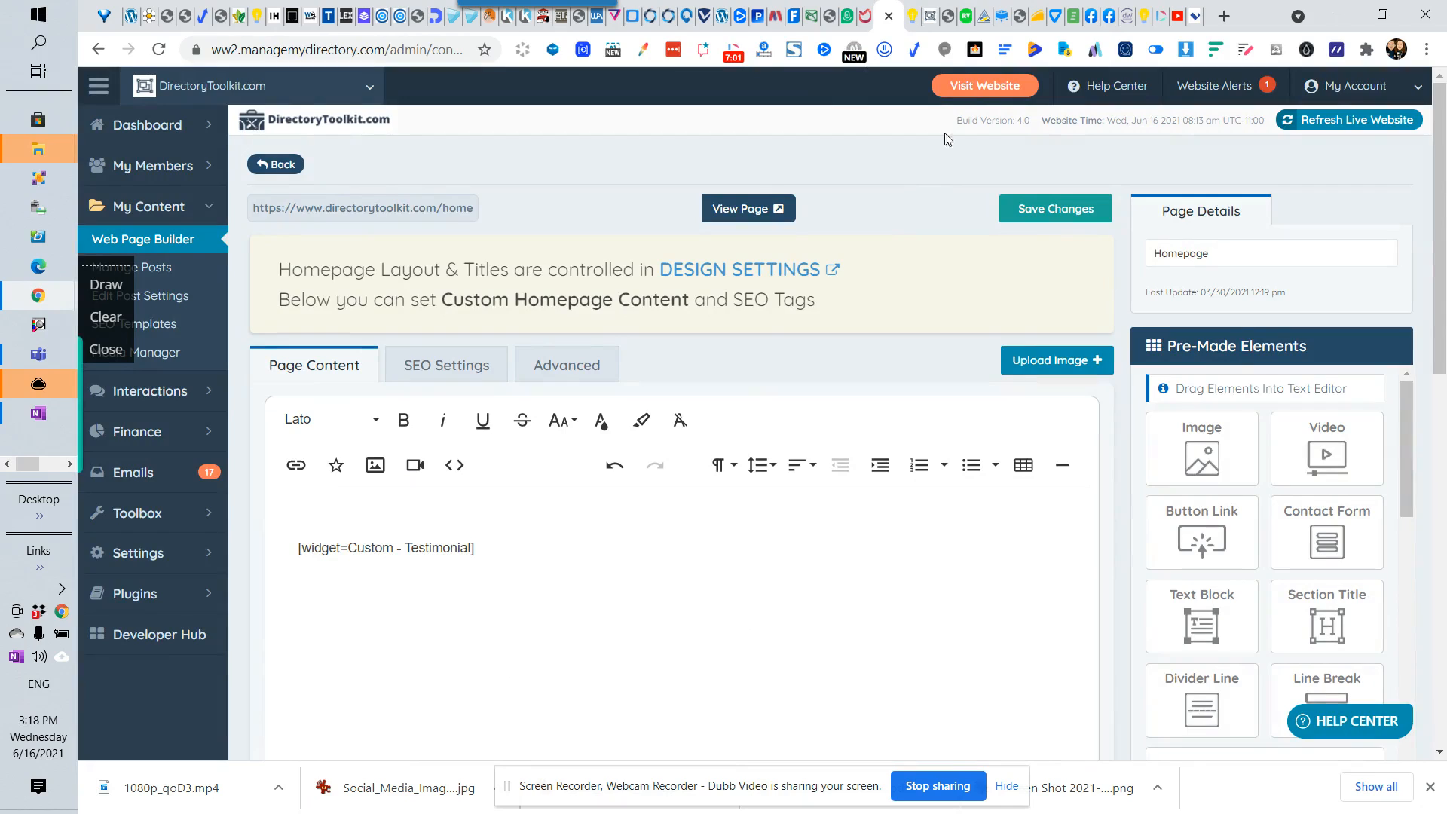
Step: Examine the order of the homepage sections on the reference site, from Top Meat-and-Three Cities down to Our Newest Members
{"action": "left_click", "coordinate": [913, 18]}
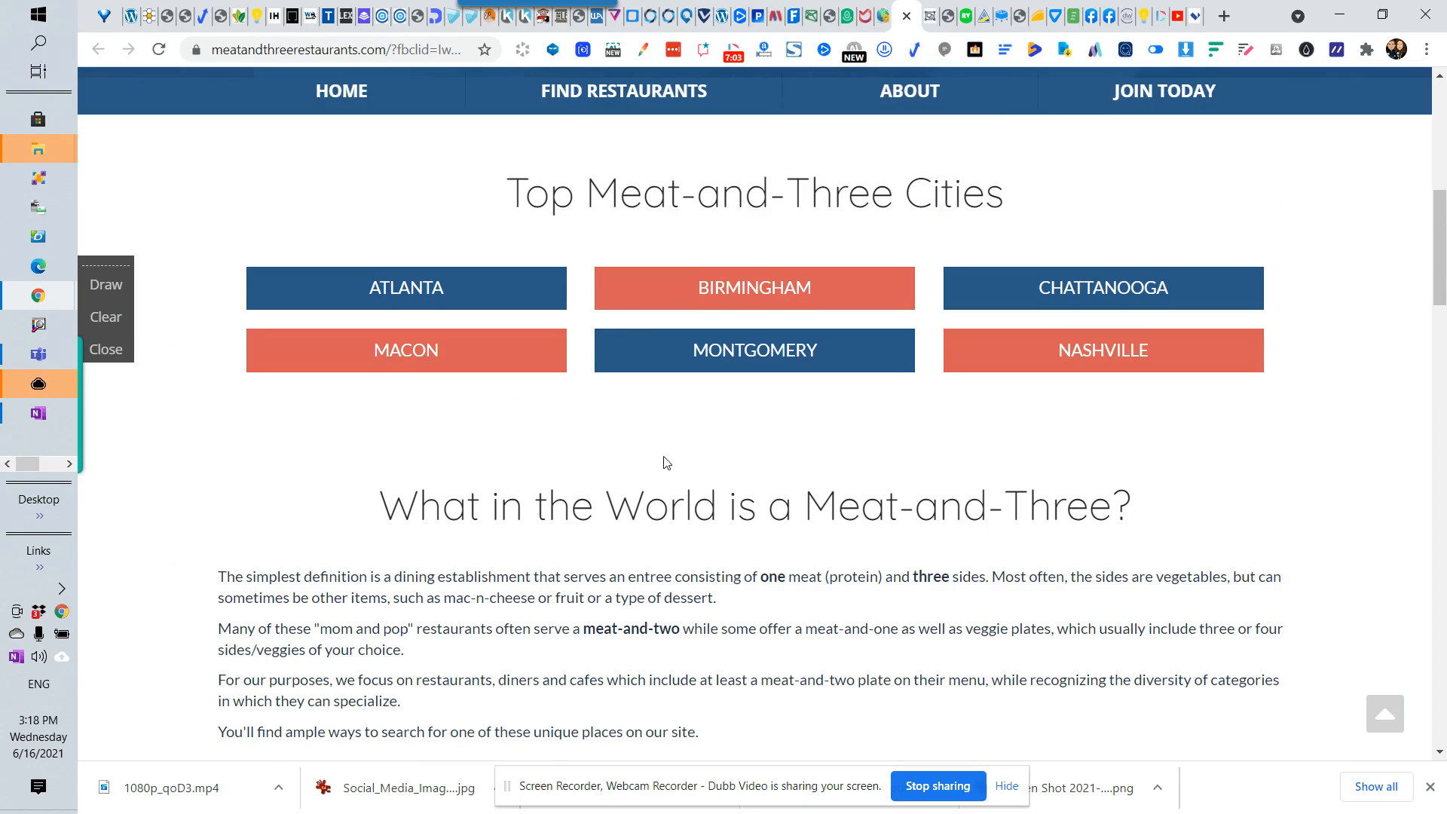
{"action": "scroll", "coordinate": [664, 462], "scroll_direction": "down", "scroll_amount": 8}
{"action": "scroll", "coordinate": [885, 413], "scroll_direction": "down", "scroll_amount": 5}
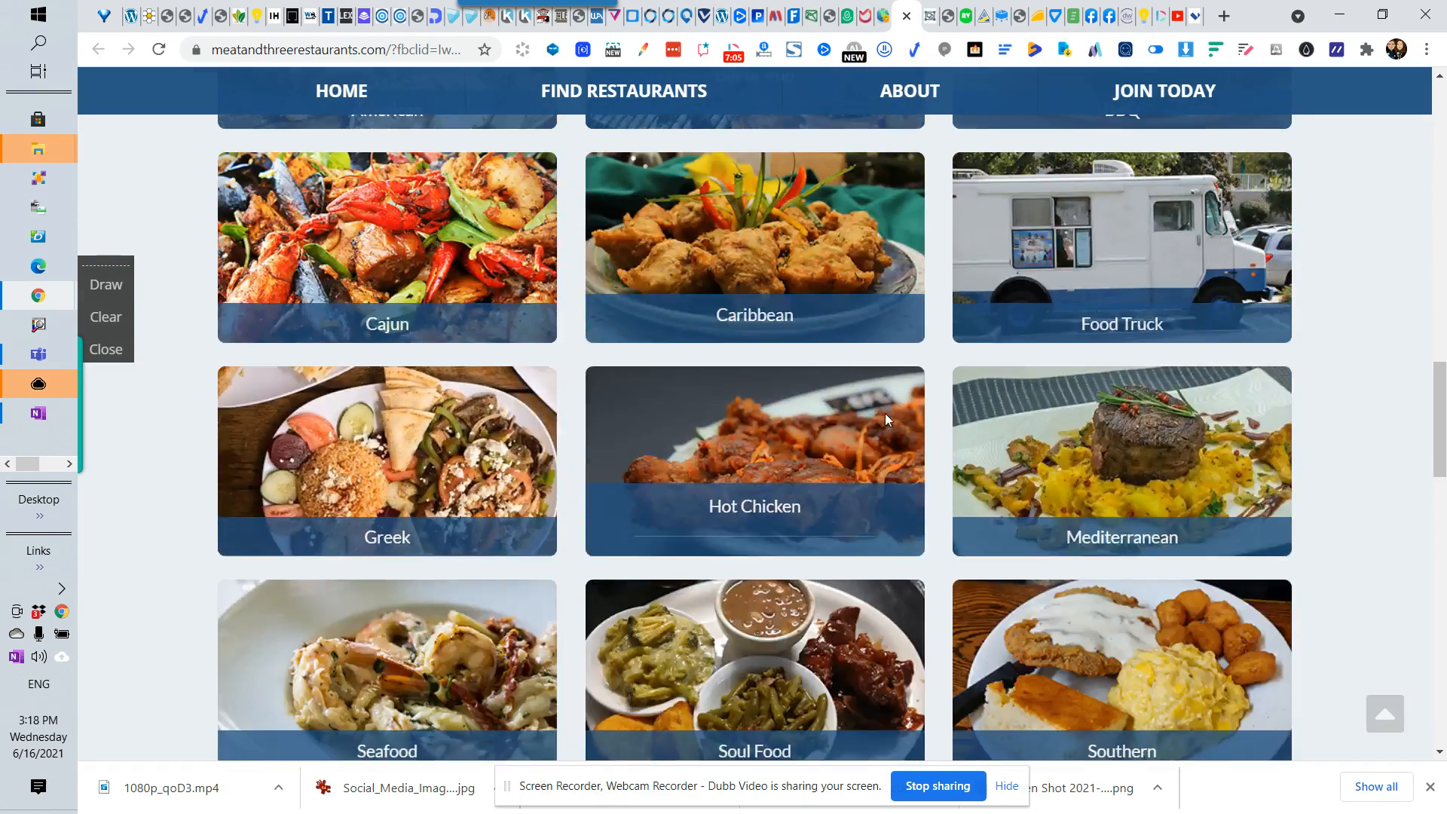
{"action": "scroll", "coordinate": [885, 414], "scroll_direction": "down", "scroll_amount": 7}
{"action": "scroll", "coordinate": [829, 333], "scroll_direction": "up", "scroll_amount": 3}
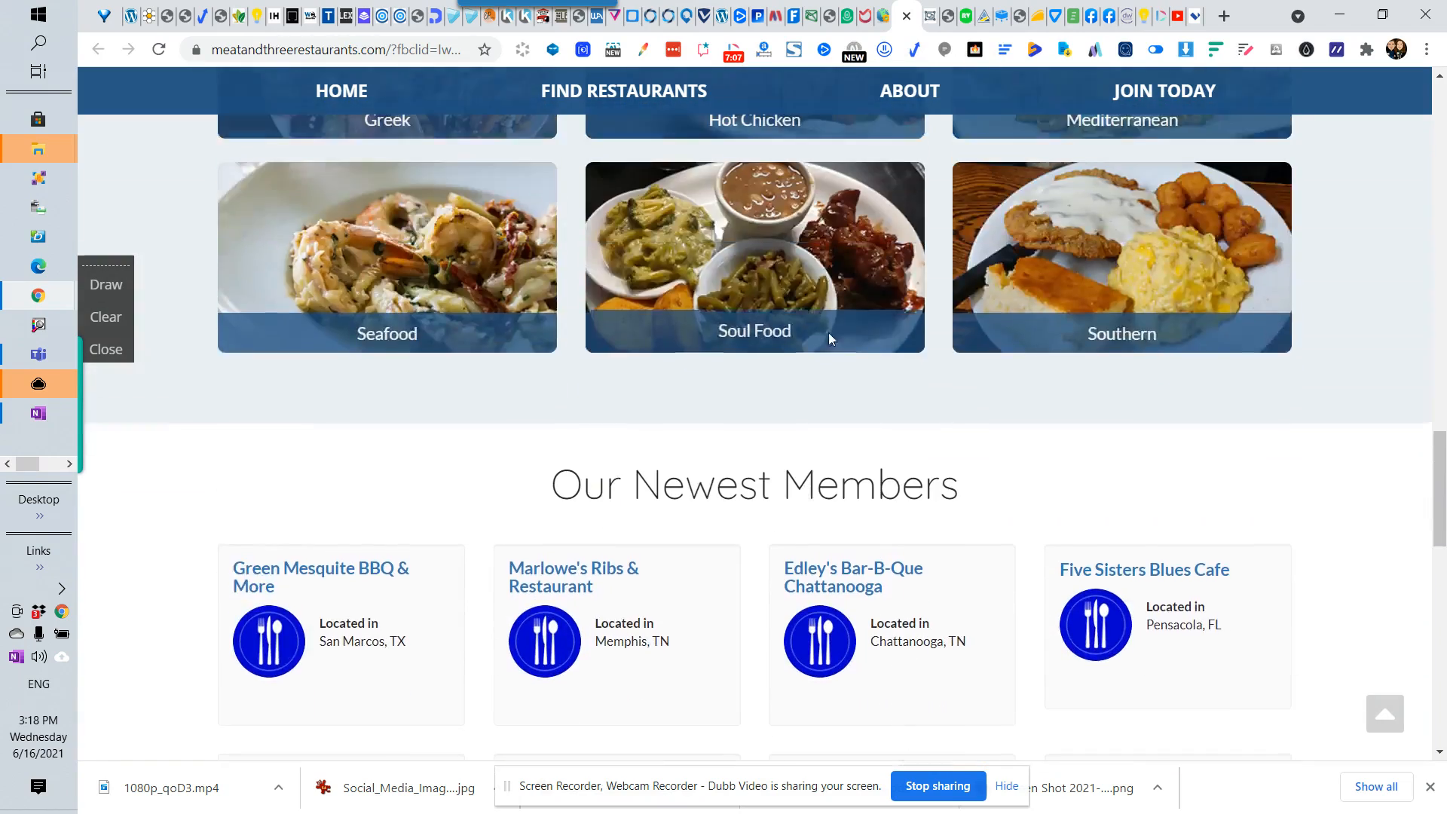
{"action": "scroll", "coordinate": [829, 339], "scroll_direction": "up", "scroll_amount": 7}
Step: Return to the page editor and open the website's Design Settings
{"action": "left_click", "coordinate": [884, 15]}
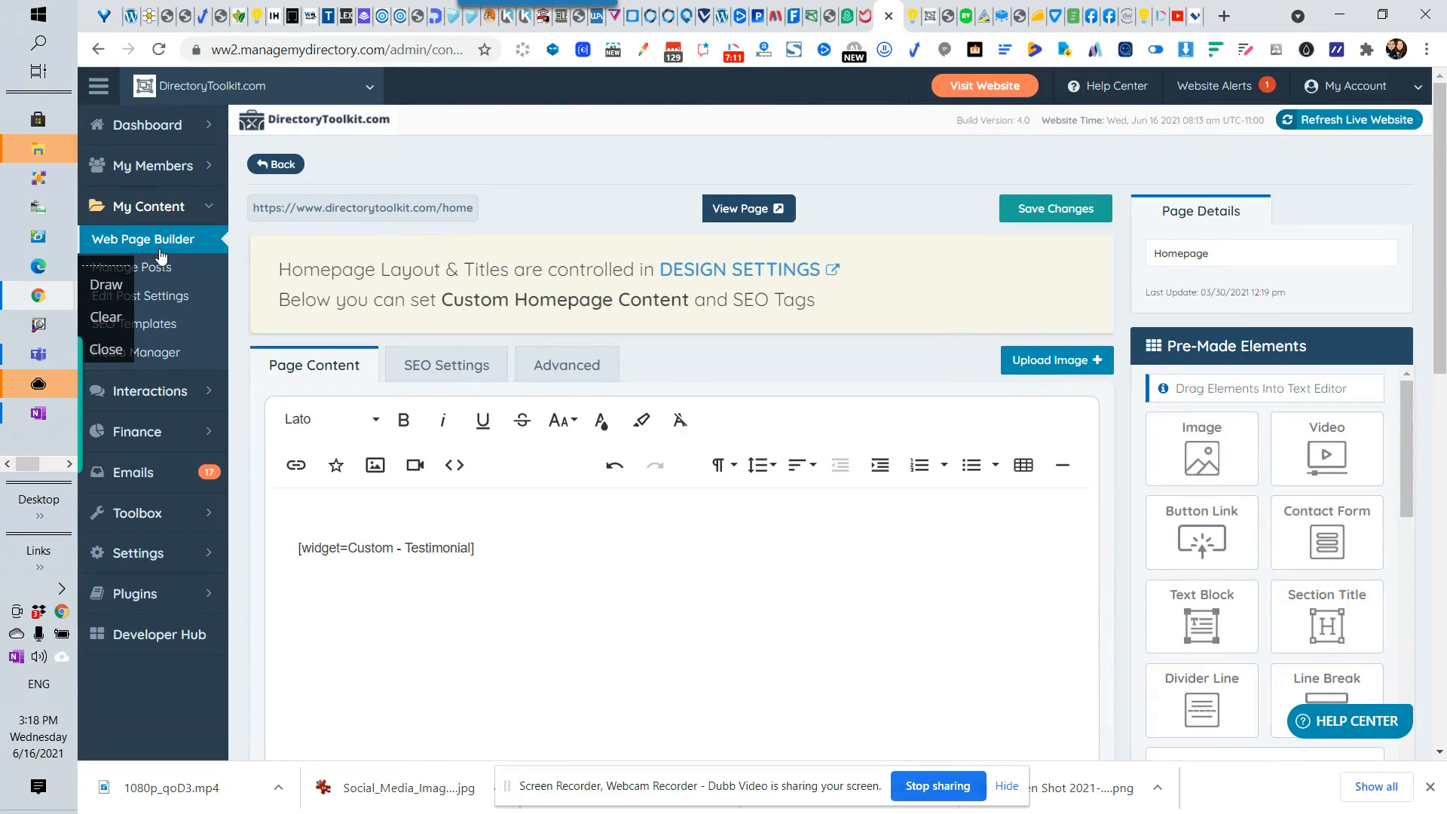
{"action": "mouse_move", "coordinate": [166, 561]}
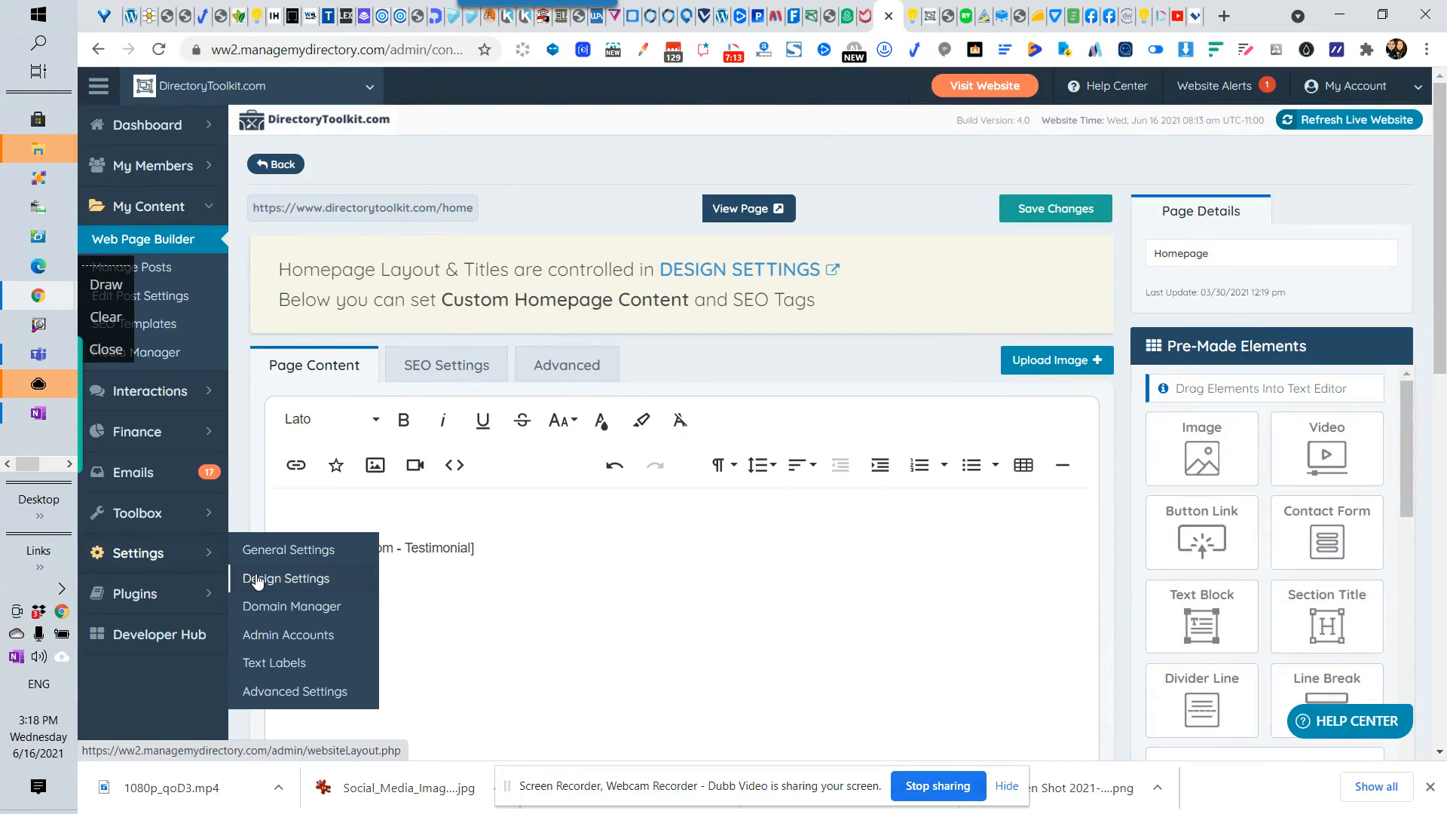